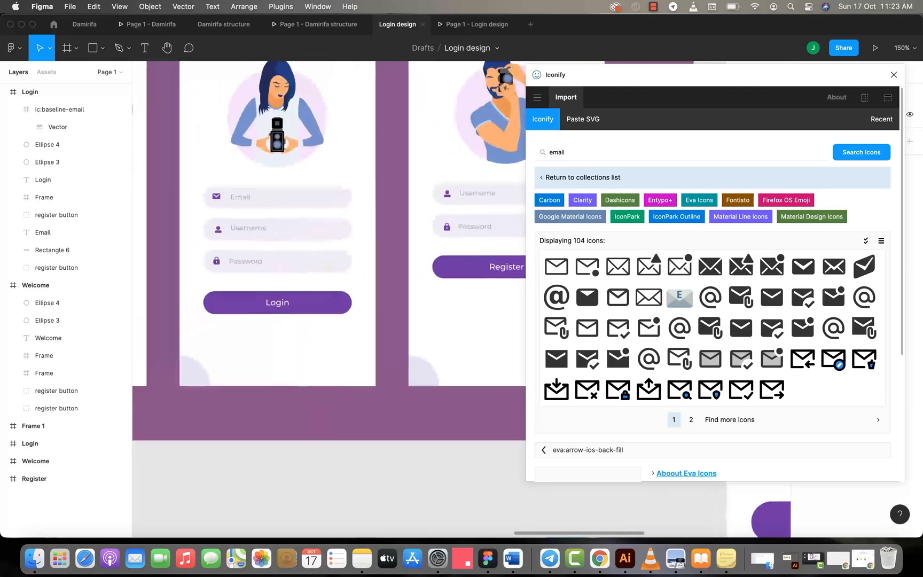
Step: Search the Iconify icons for "user"
left_click(550, 152)
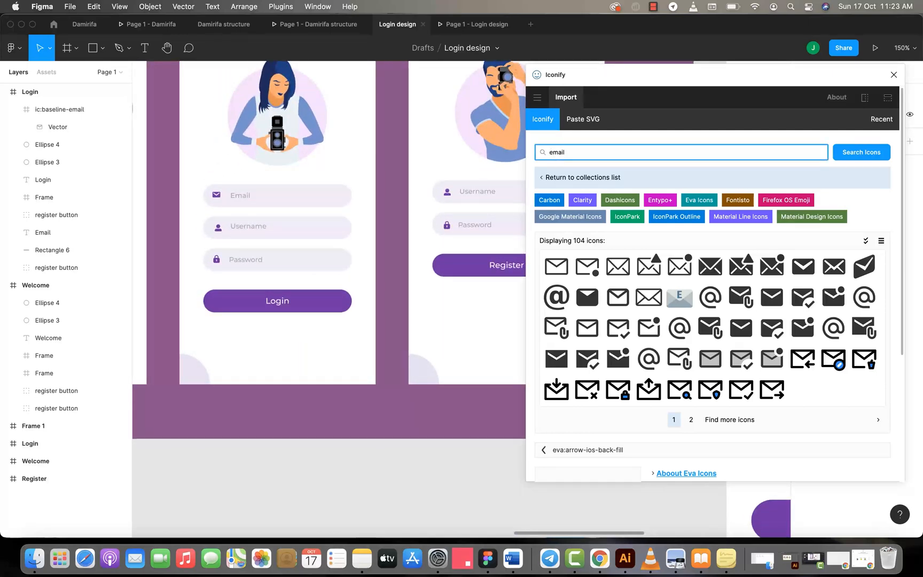
key("super+a")
type("user")
key("Return")
scroll(329, 241, "right", 3)
scroll(328, 299, "right", 12)
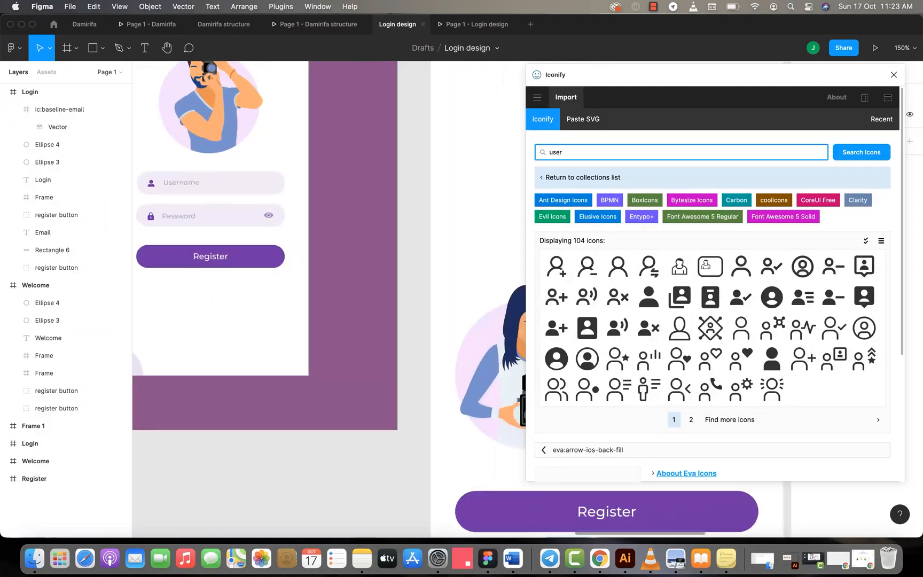
scroll(328, 299, "down", 2)
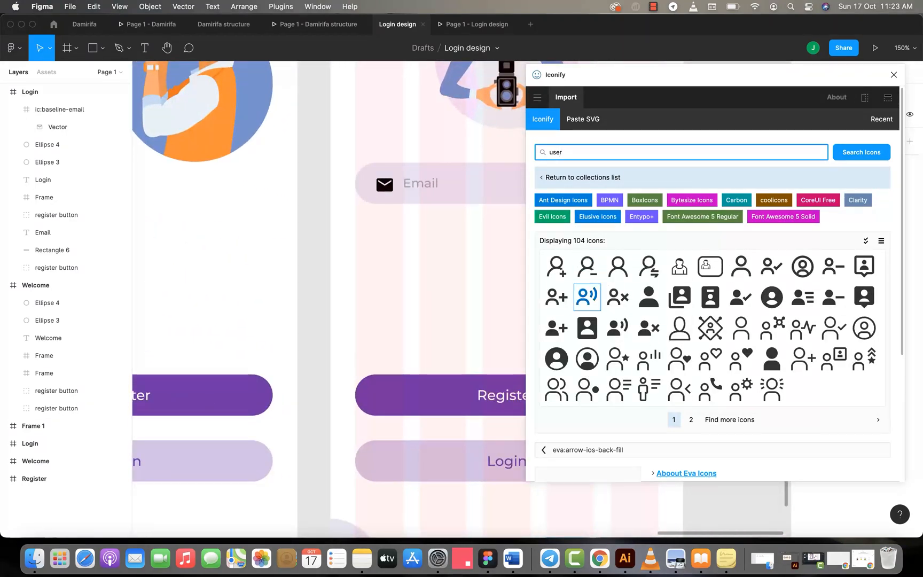
Step: Place the solid bx:bxs-user icon below the email icon on the Login frame
left_click(649, 297)
scroll(713, 283, "down", 3)
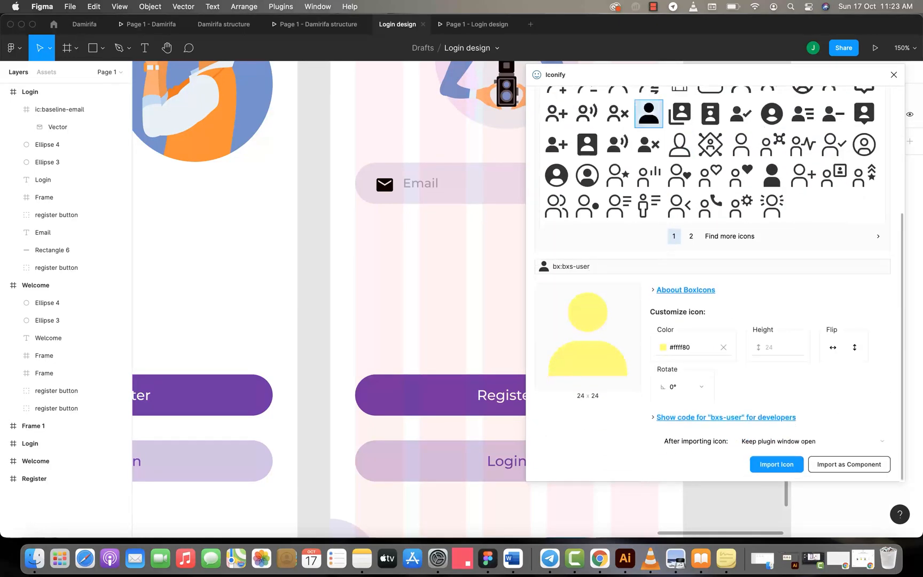
left_click_drag(649, 114, 380, 224)
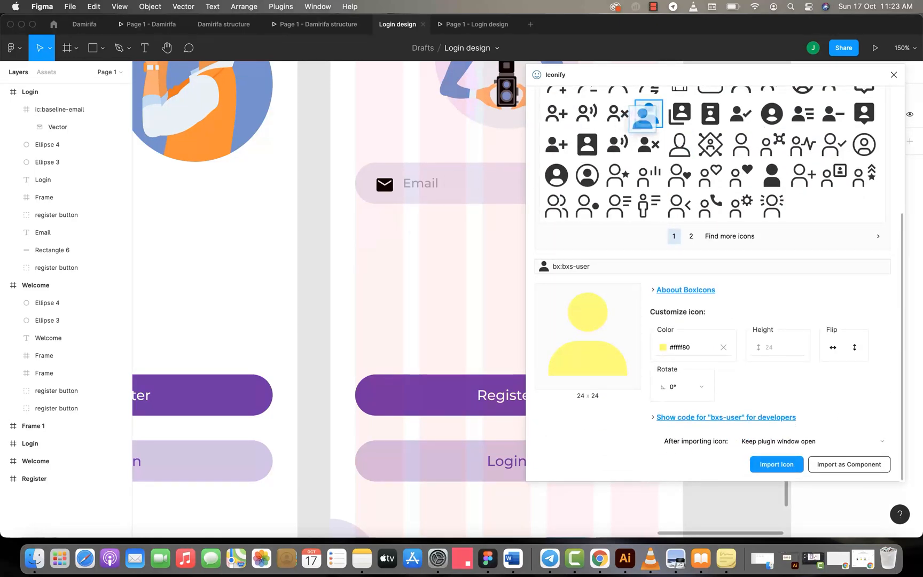
scroll(379, 224, "left", 14)
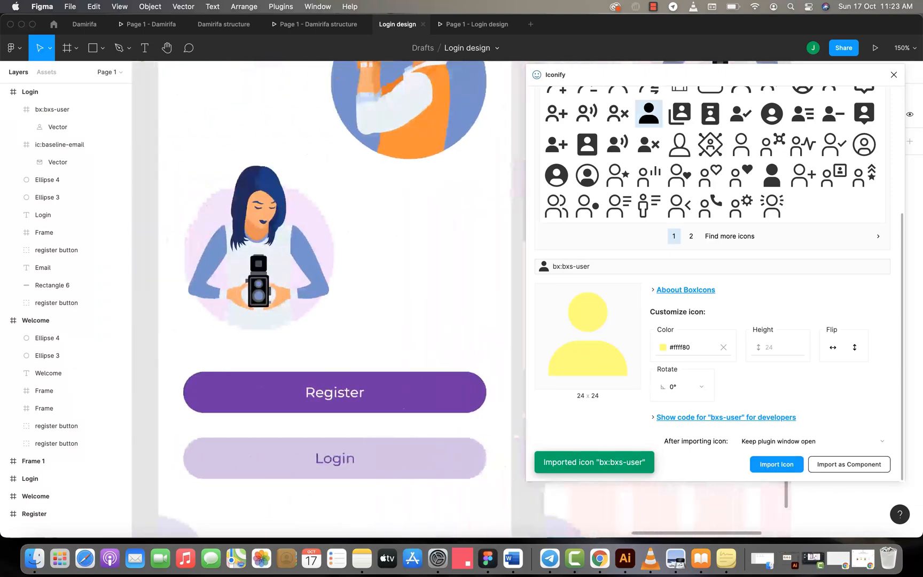
scroll(380, 223, "up", 9)
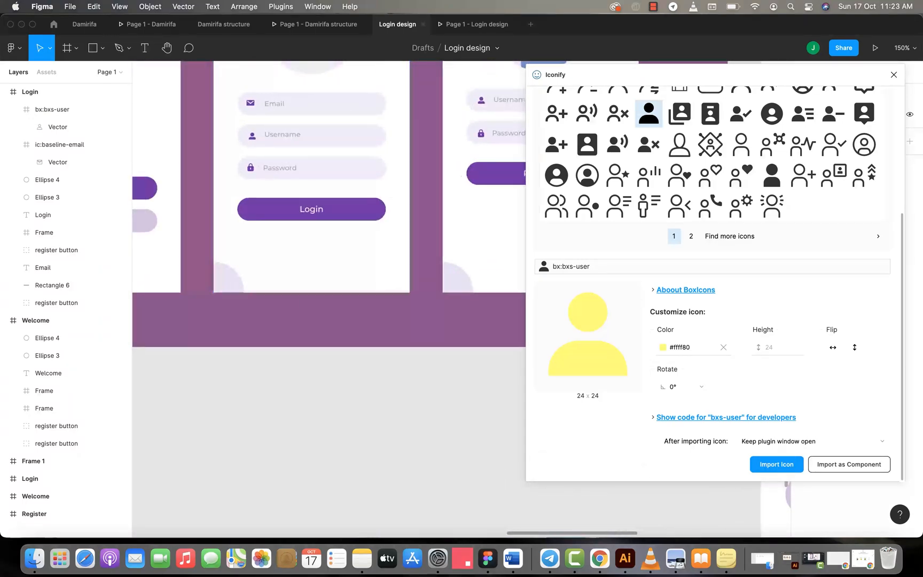
scroll(379, 223, "right", 14)
scroll(379, 224, "down", 4)
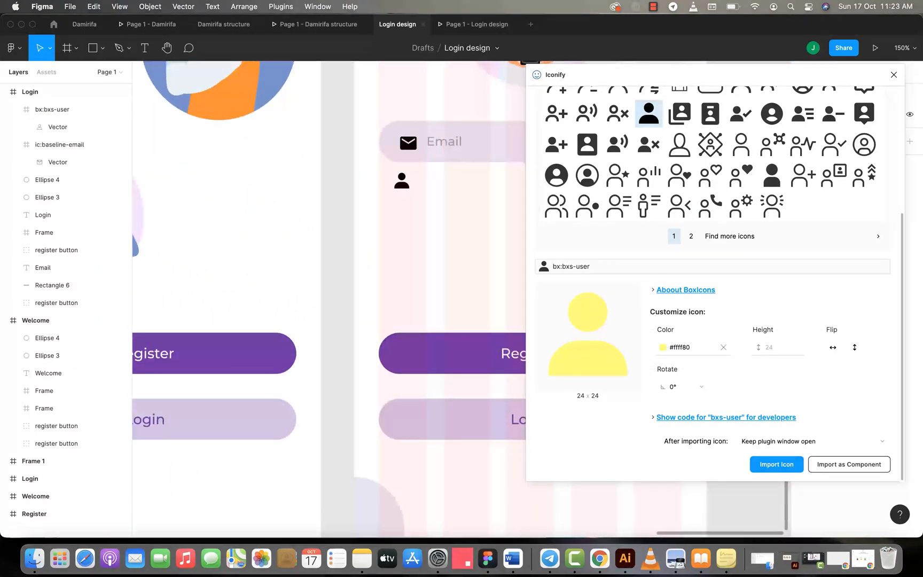
Step: Search Iconify for "padlock", place the filled jam:padlock-f icon below the user icon, and close the plugin
scroll(715, 267, "up", 5)
left_click(614, 153)
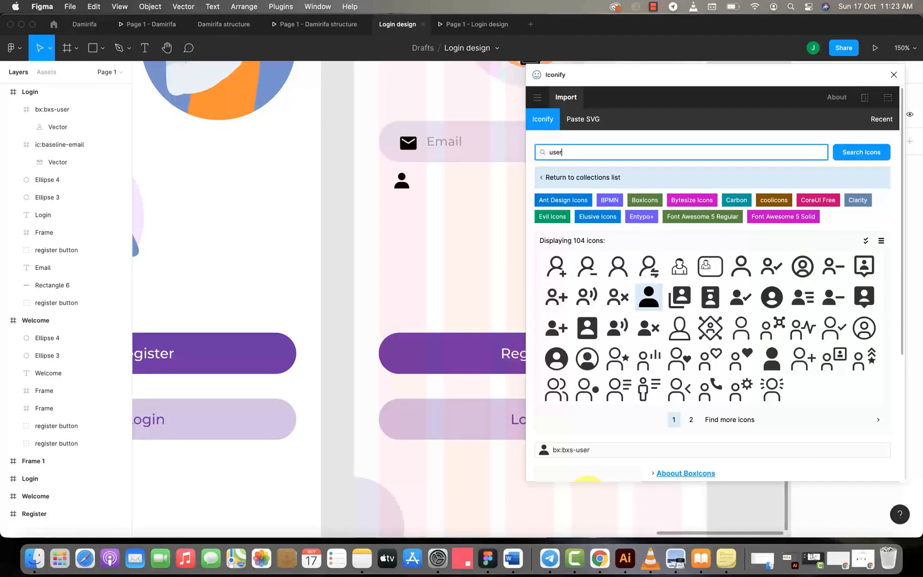
key("super+a")
type("padlock")
key("Return")
scroll(329, 299, "right", 3)
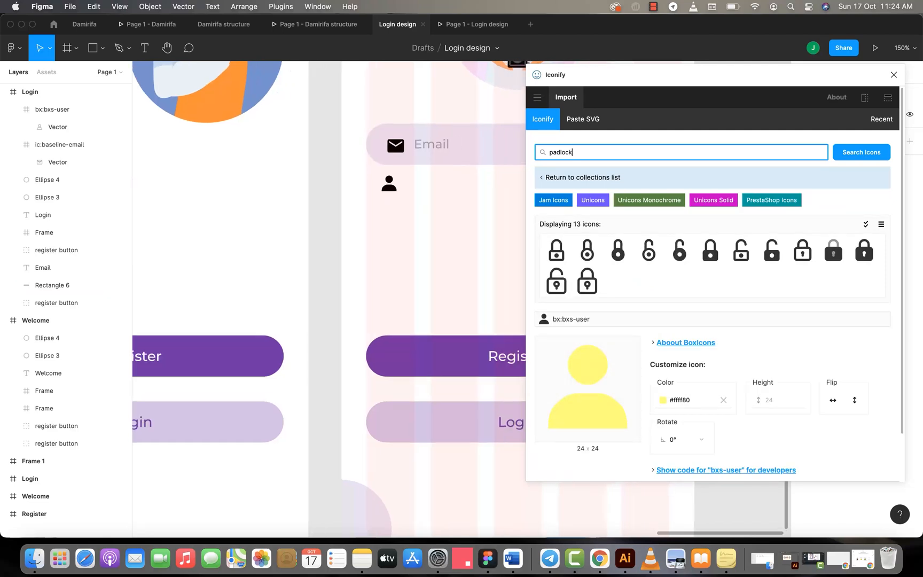
left_click_drag(711, 249, 357, 217)
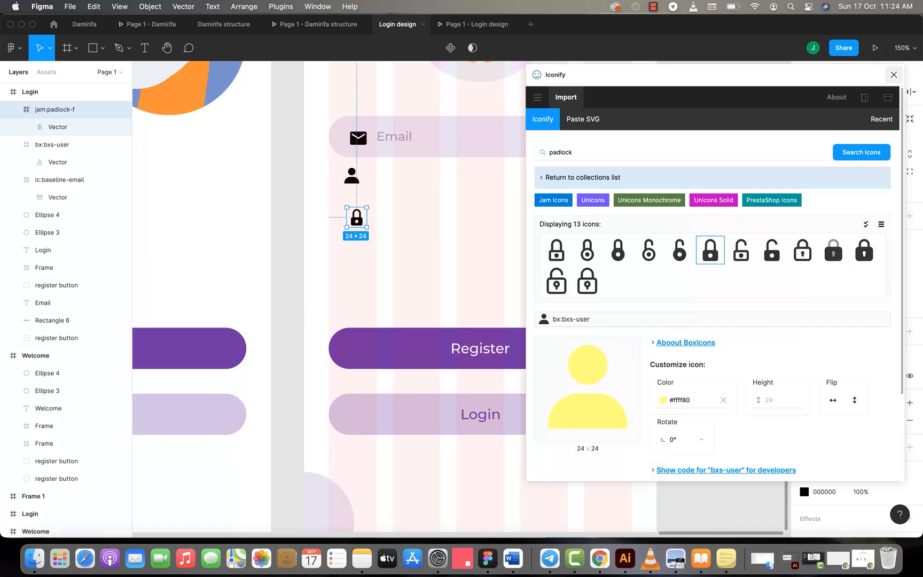
left_click(894, 74)
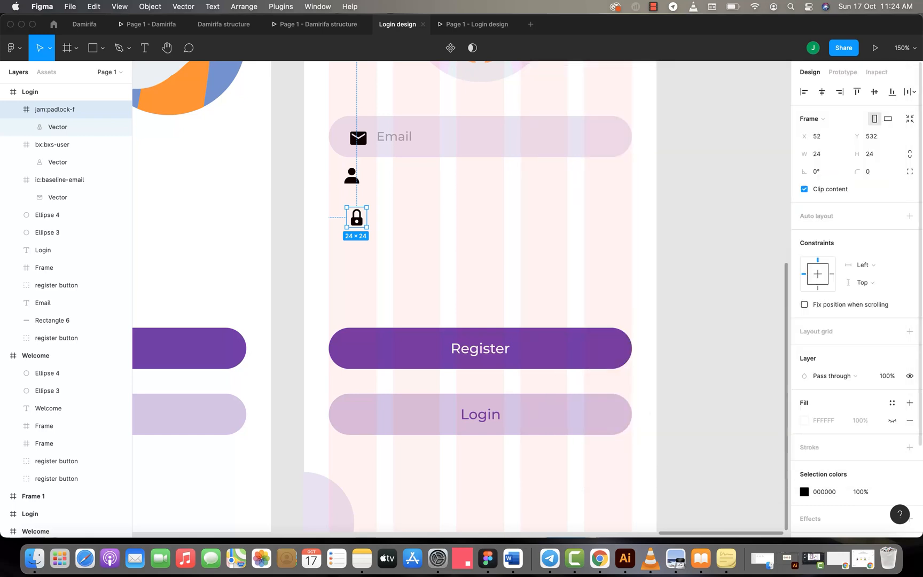
Step: Move the email icon inside the Email field to X 49, Y 434
scroll(460, 299, "up", 2)
scroll(460, 299, "left", 2)
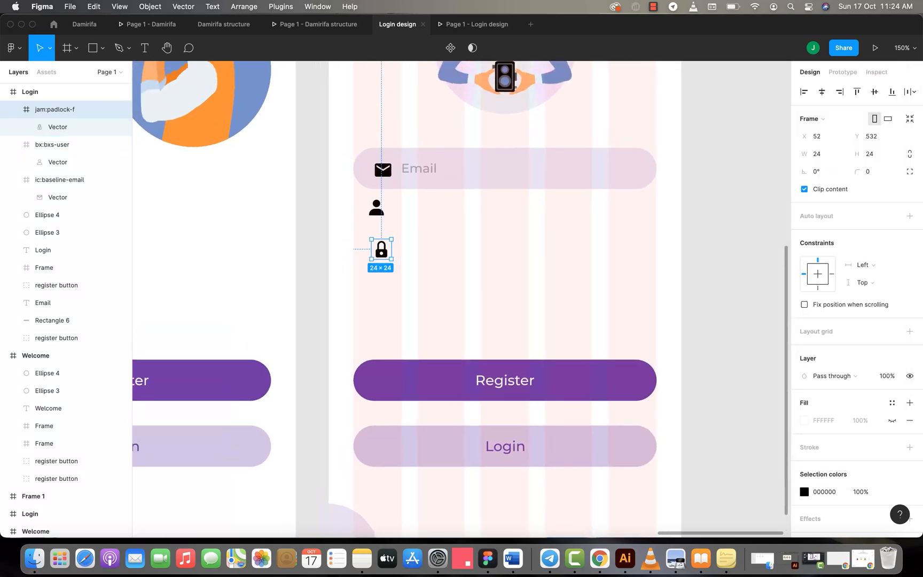
left_click(60, 180)
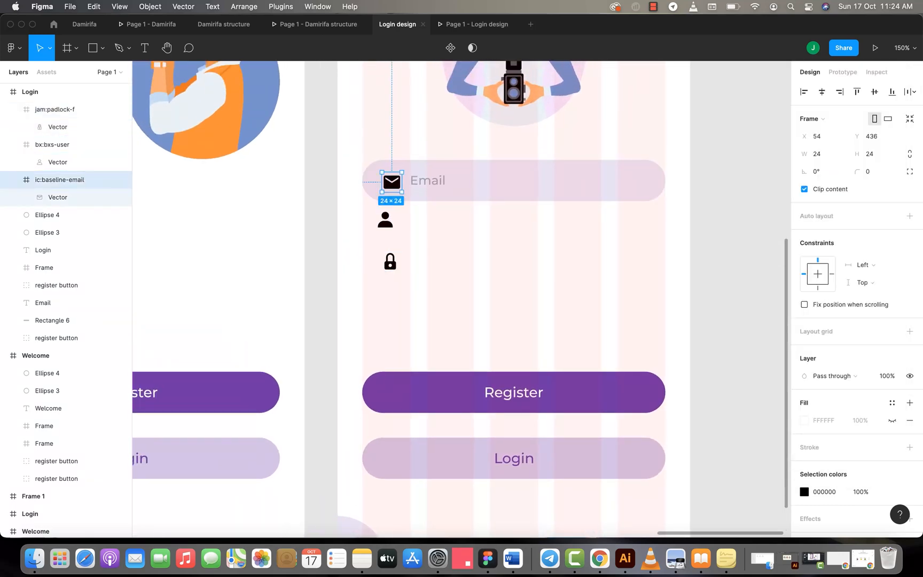
scroll(414, 300, "up", 1)
scroll(414, 300, "left", 1)
left_click_drag(402, 190, 397, 189)
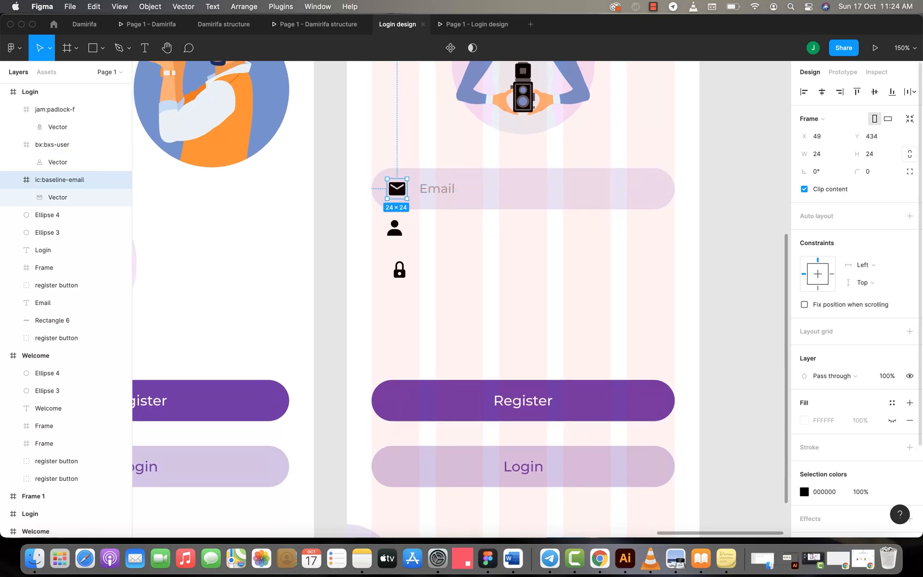
Step: Resize the email icon with locked proportions to 20 × 20 and move it to X 52, Y 436
left_click(910, 154)
left_click(868, 154)
type("21")
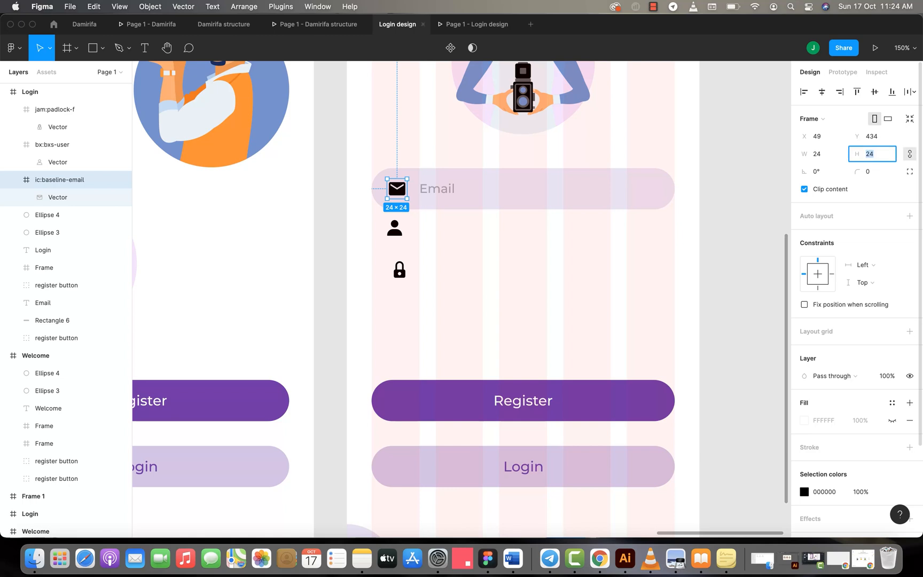
key("Return")
type("20")
key("Return")
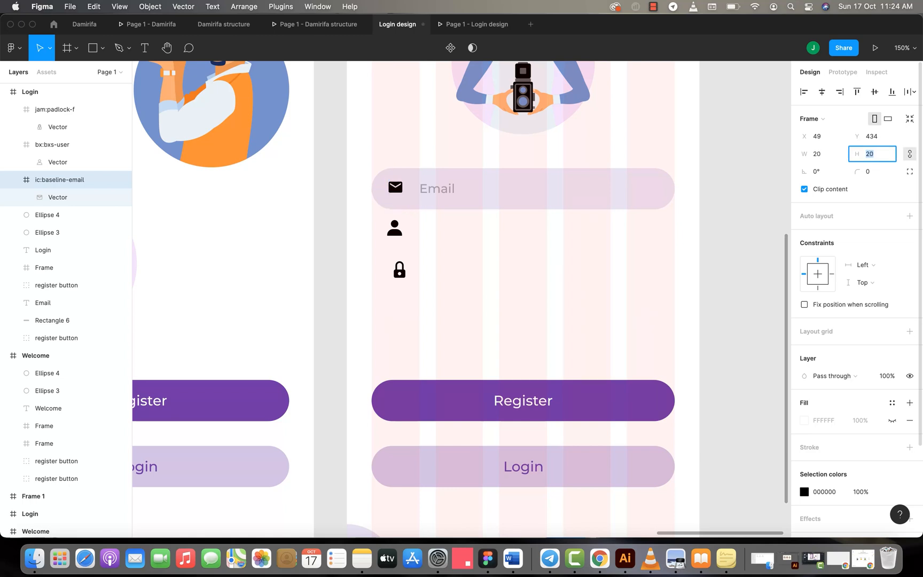
key("Escape")
left_click_drag(395, 187, 398, 188)
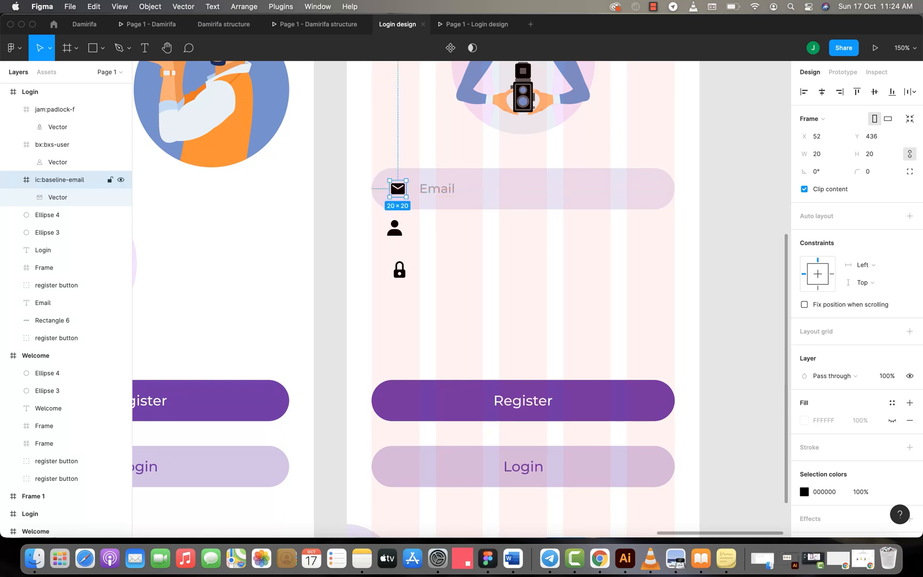
Step: Change the email icon's colour to 6E36A5
left_click(804, 492)
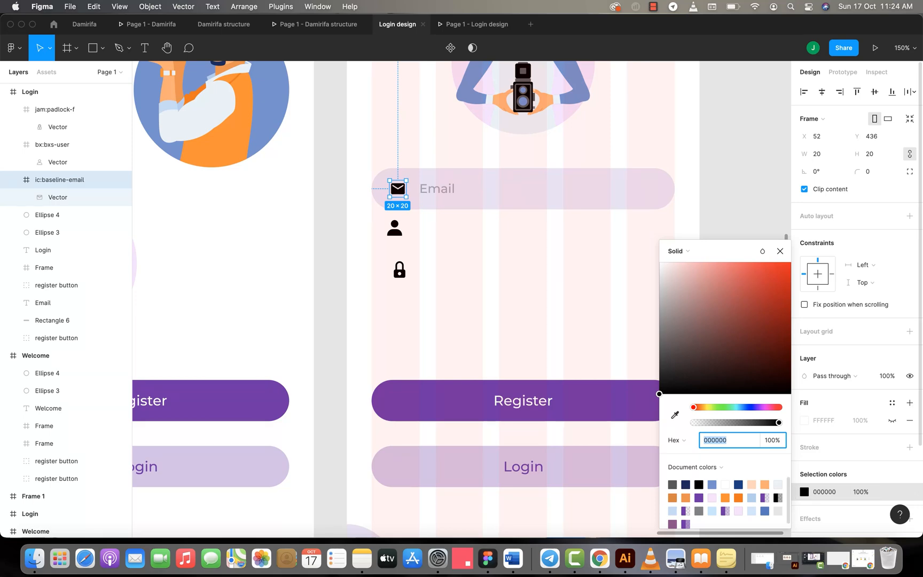
type("6E36A5")
key("Return")
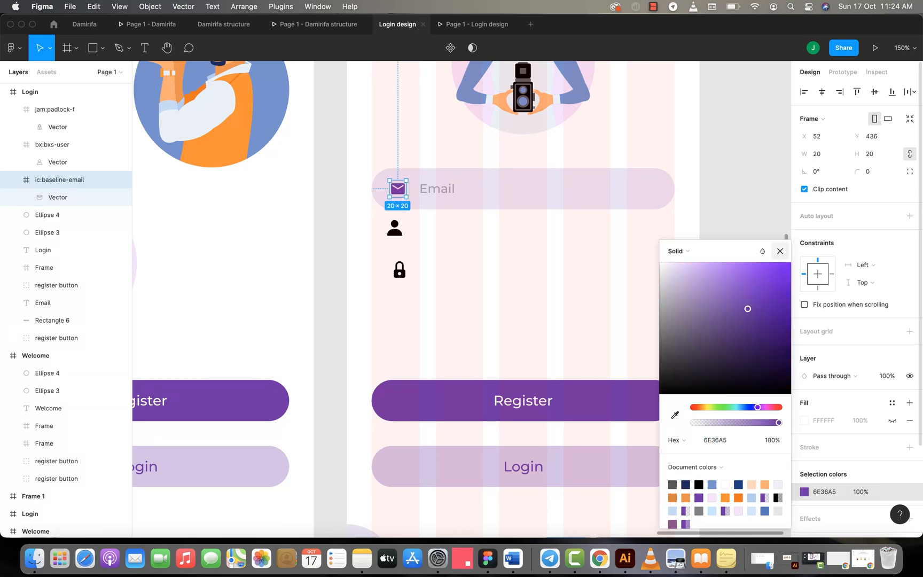
left_click(780, 250)
Step: Compare the email icon with the reference login screens and check it in the prototype preview
scroll(459, 299, "left", 10)
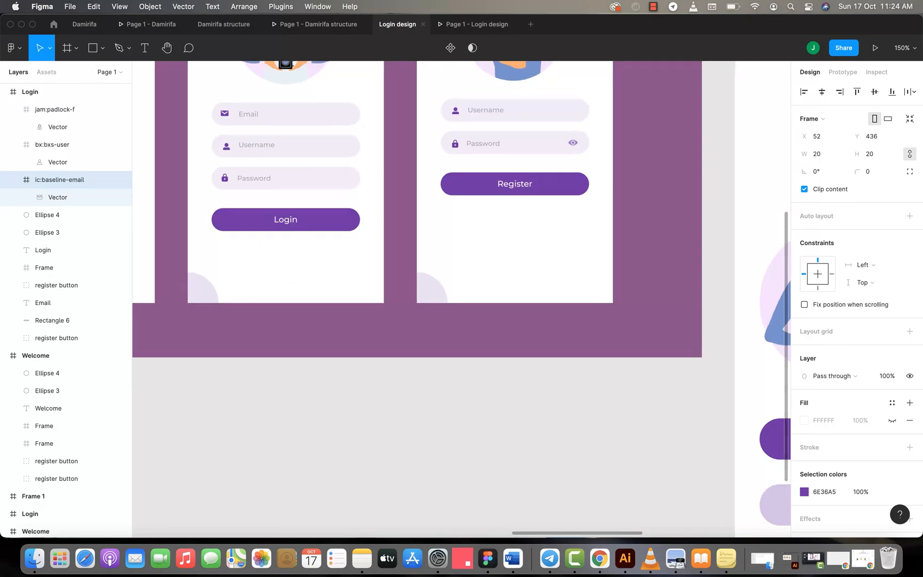
scroll(460, 299, "right", 14)
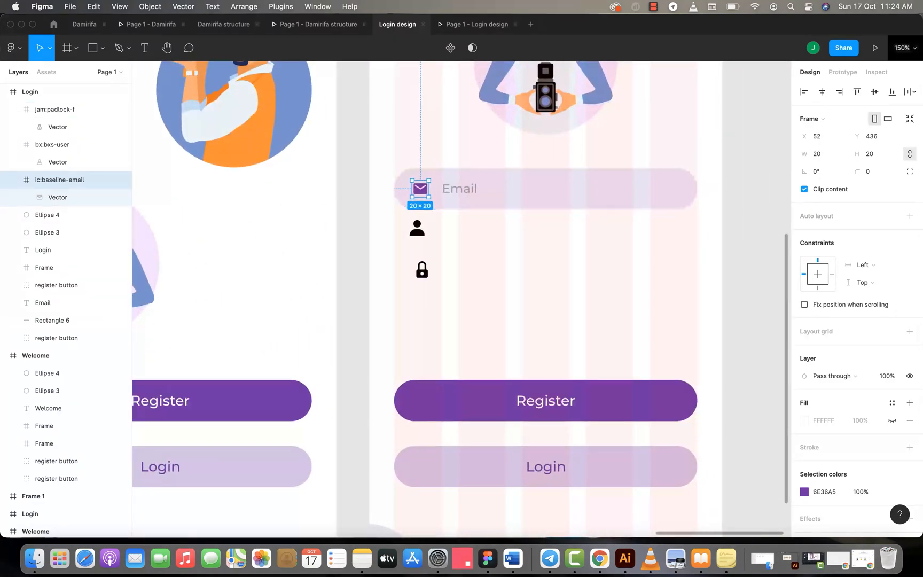
left_click(875, 48)
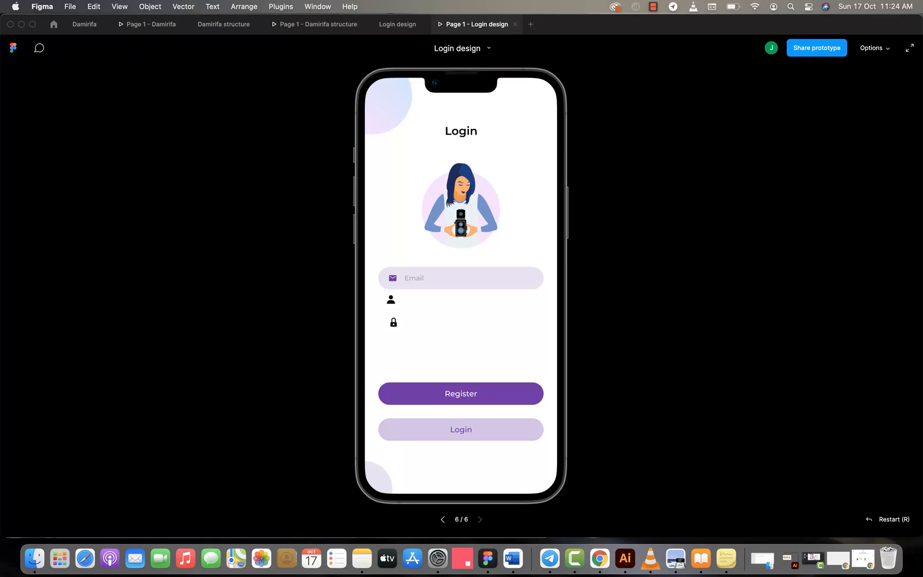
left_click(397, 24)
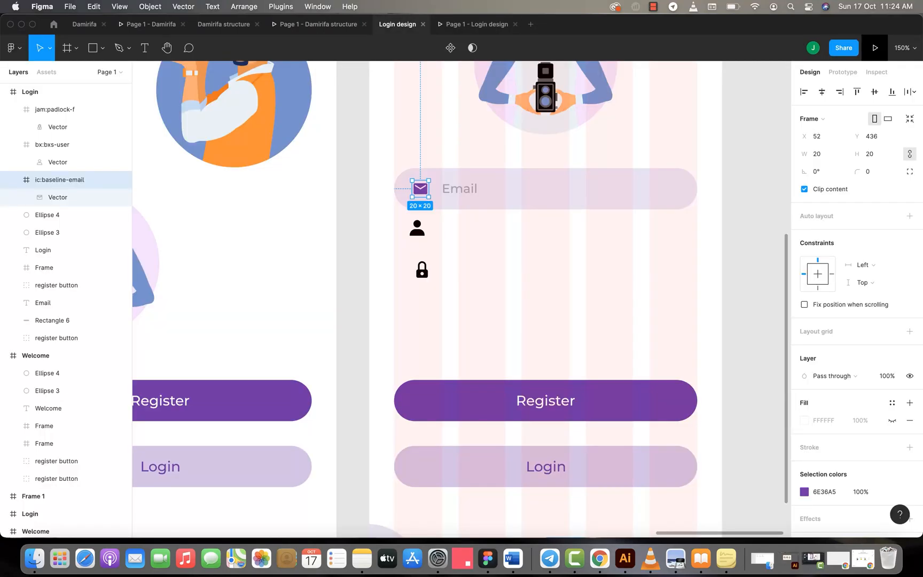
Step: Enlarge the email icon to 24 × 24 and check it in the prototype preview
left_click(871, 154)
key("Up")
key("Up")
key("Up")
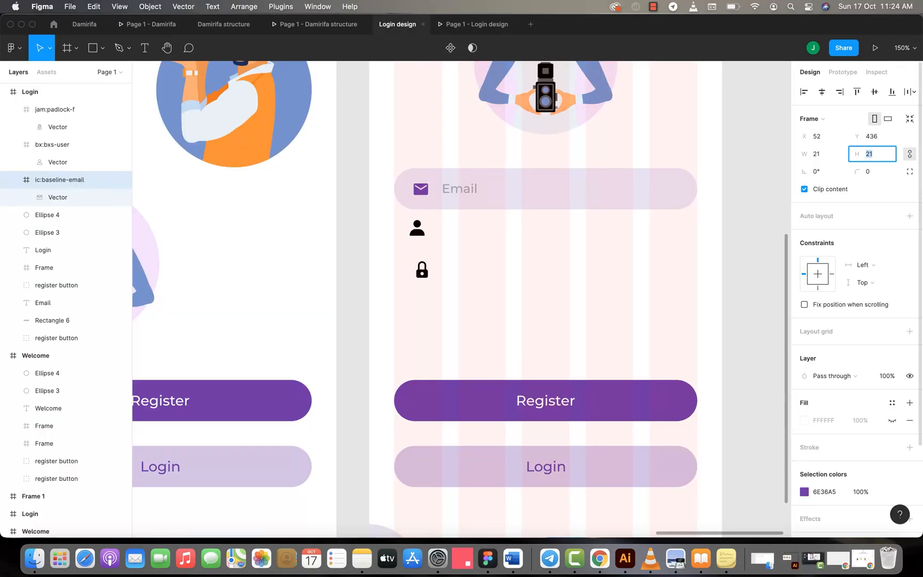
key("Up")
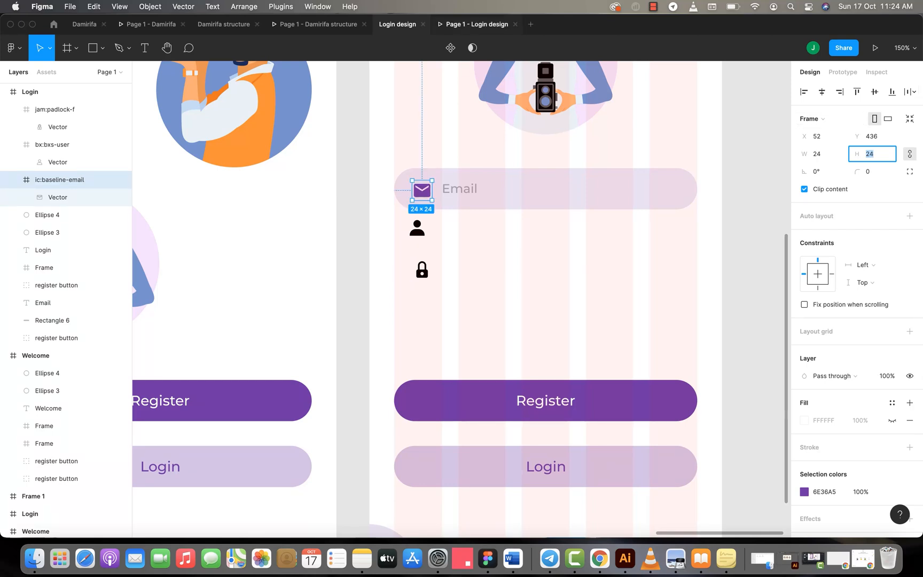
left_click(476, 24)
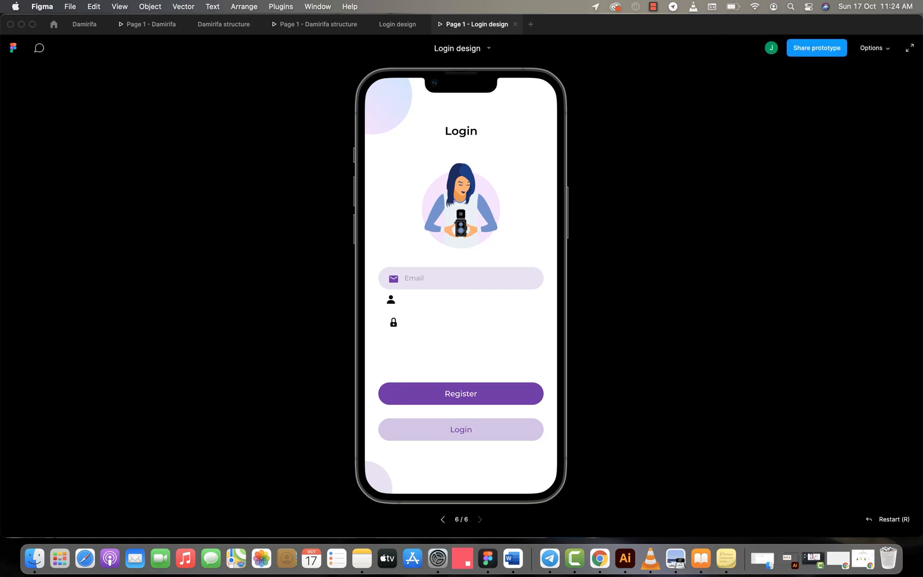
left_click(397, 24)
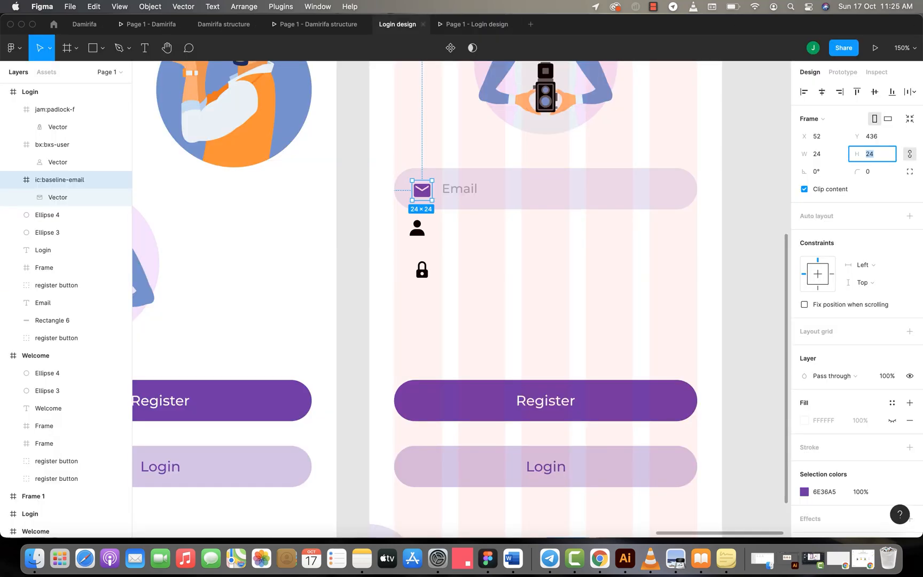
Step: Align the email icon and the Email text by their vertical centres and set the spacing between them to 20
left_click(80, 303, "shift")
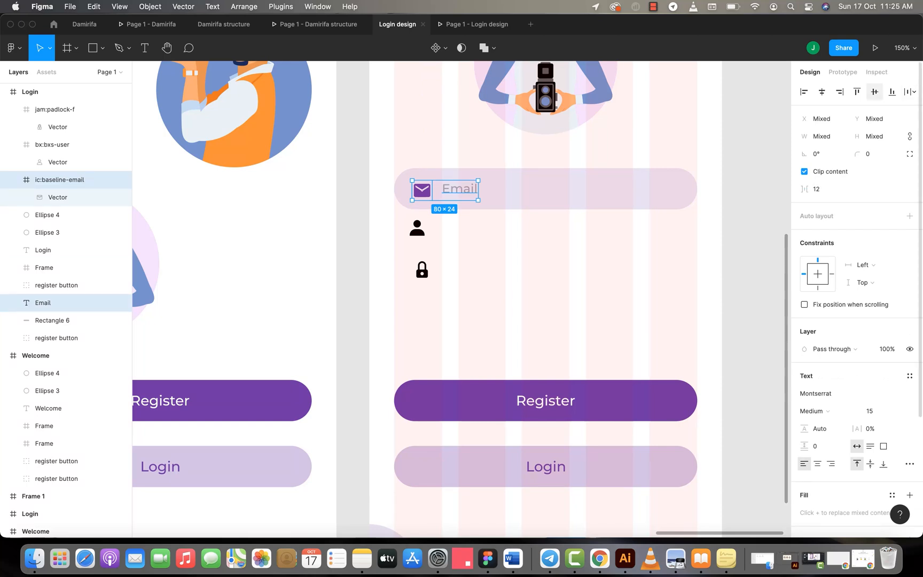
left_click(874, 92)
left_click(817, 189)
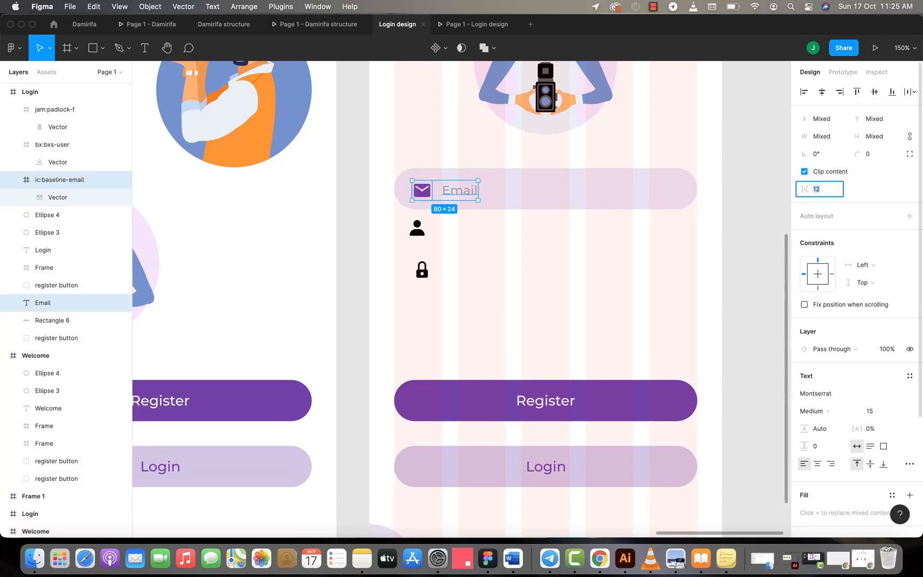
key("Up")
key("Up")
key("Up")
key("Up")
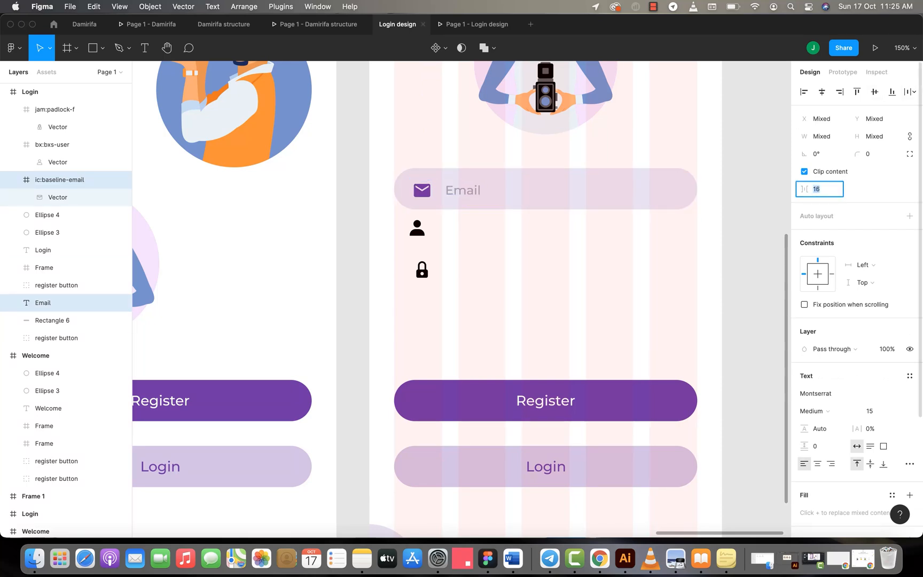
key("Up")
key("Up")
key("Up")
key("Up")
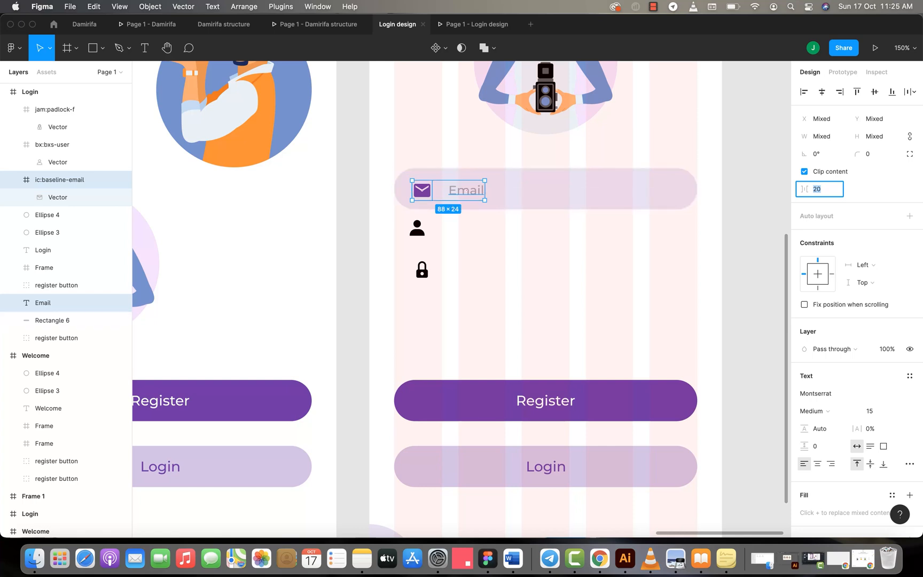
Step: Move the email icon and text together to about 30 px from the field's left edge, with 13 px above and below
left_click_drag(466, 191, 477, 190)
key("alt")
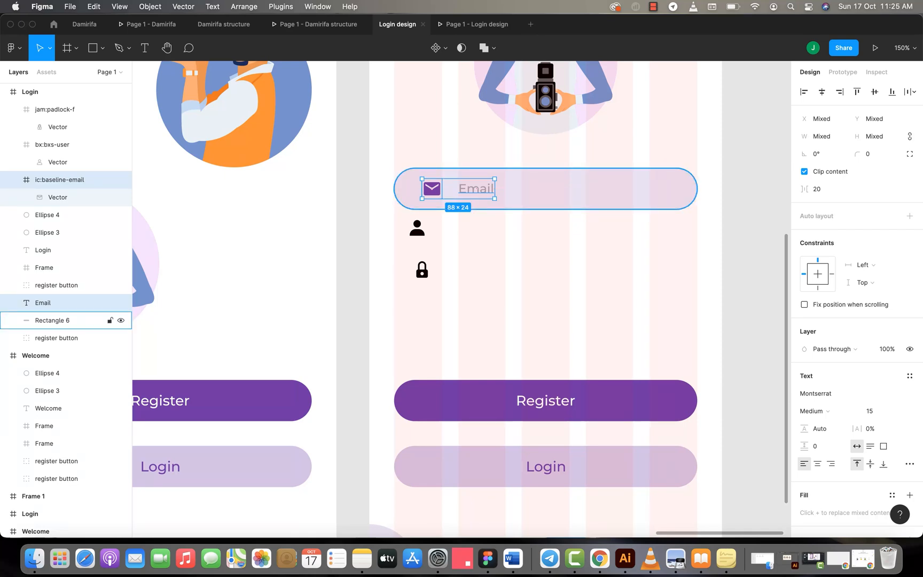
key("alt")
key("Left")
key("Left")
key("Left")
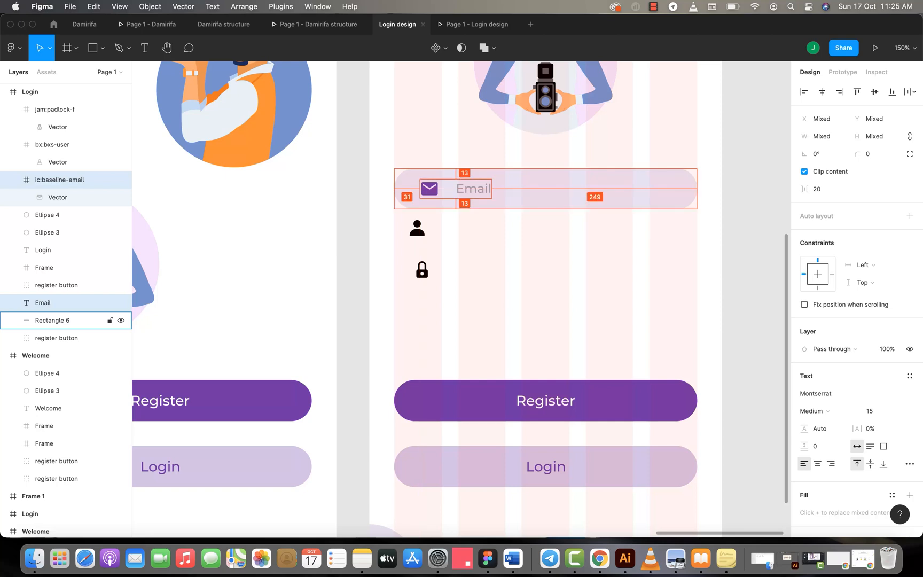
key("Left")
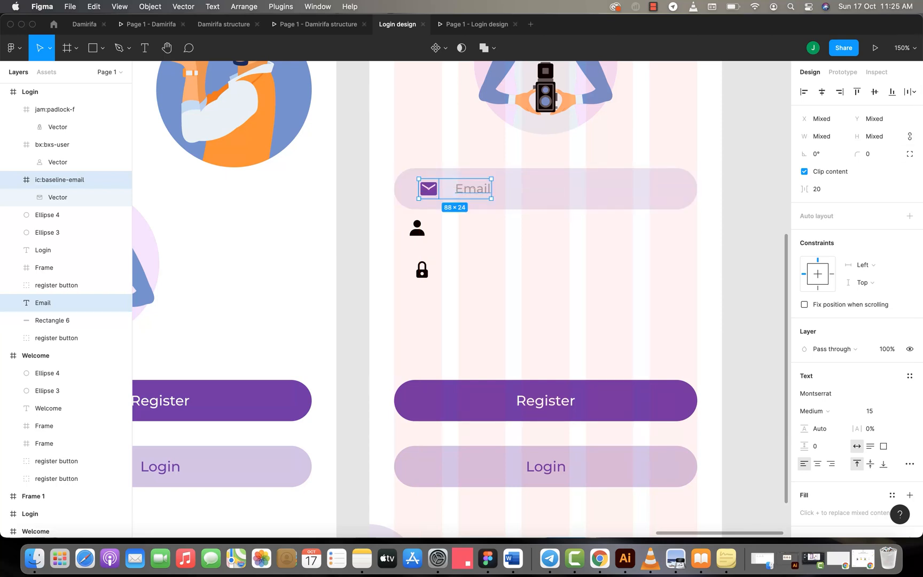
Step: Set the spacing between the email icon and the Email text to 15 and check it in the prototype preview
left_click(875, 48)
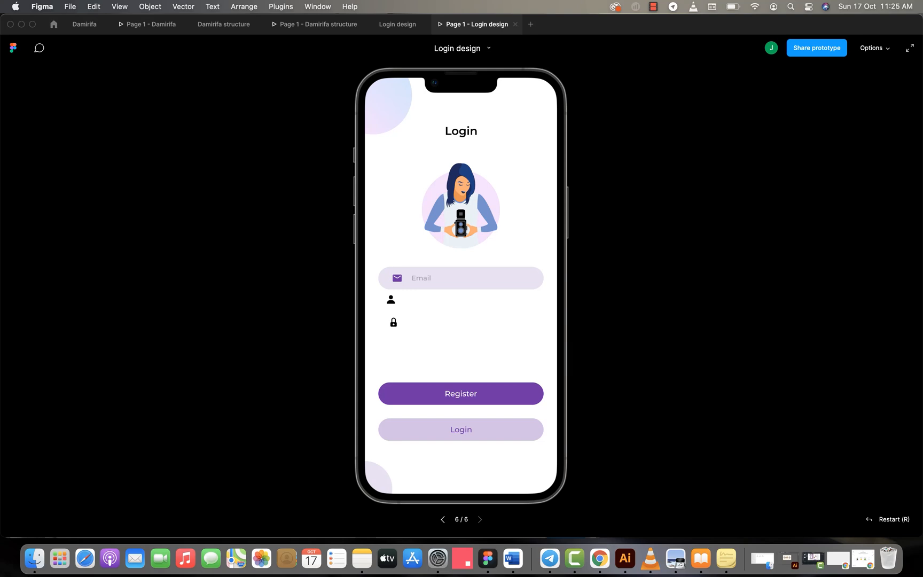
left_click(397, 24)
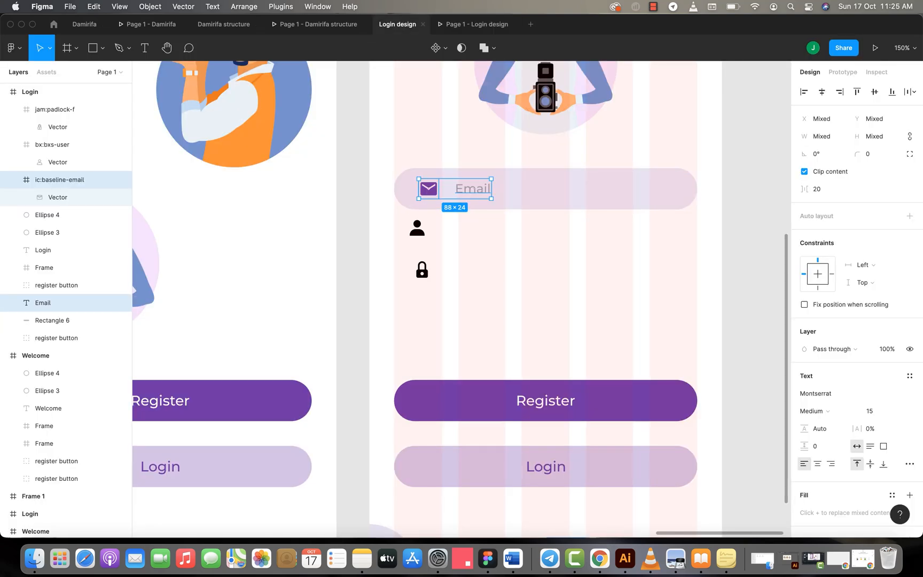
left_click(821, 189)
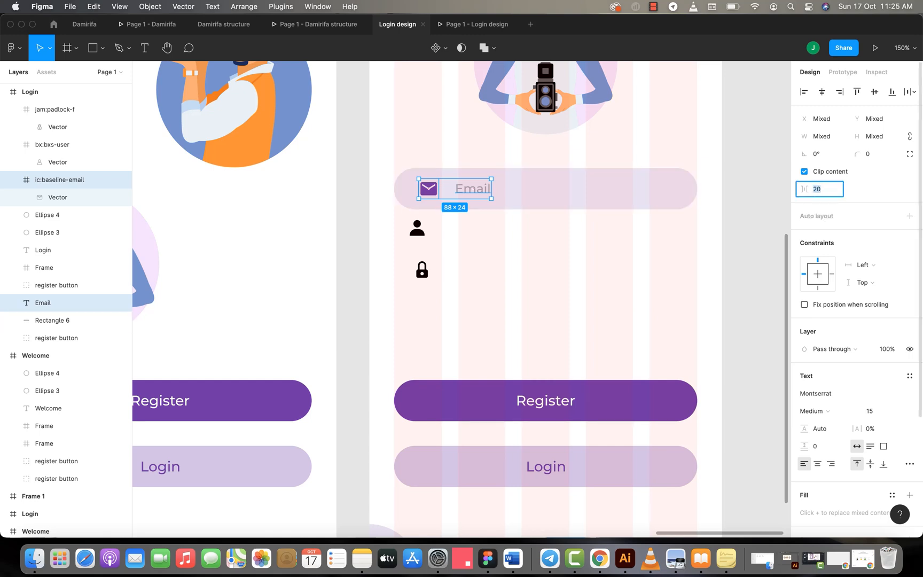
key("Down")
key("Down")
key("Down")
key("Down")
key("Down")
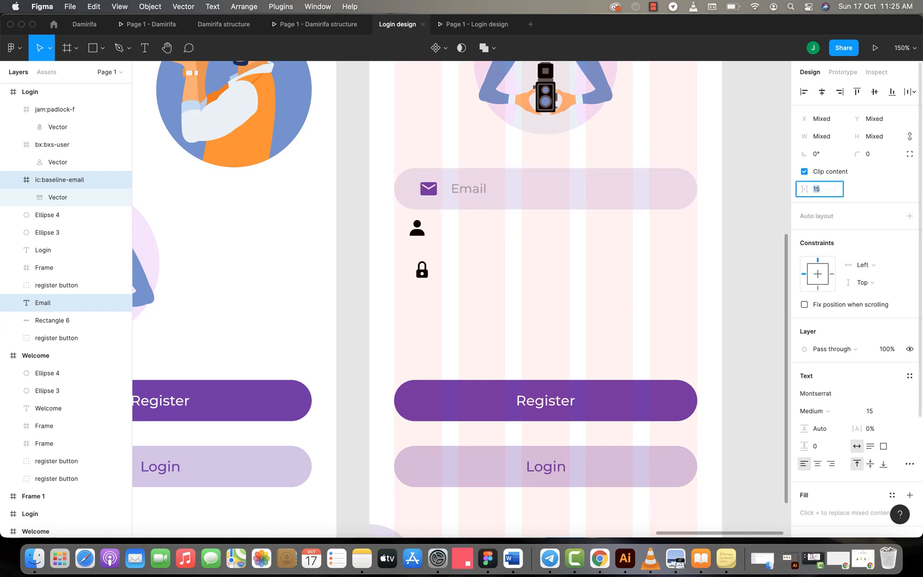
left_click(876, 47)
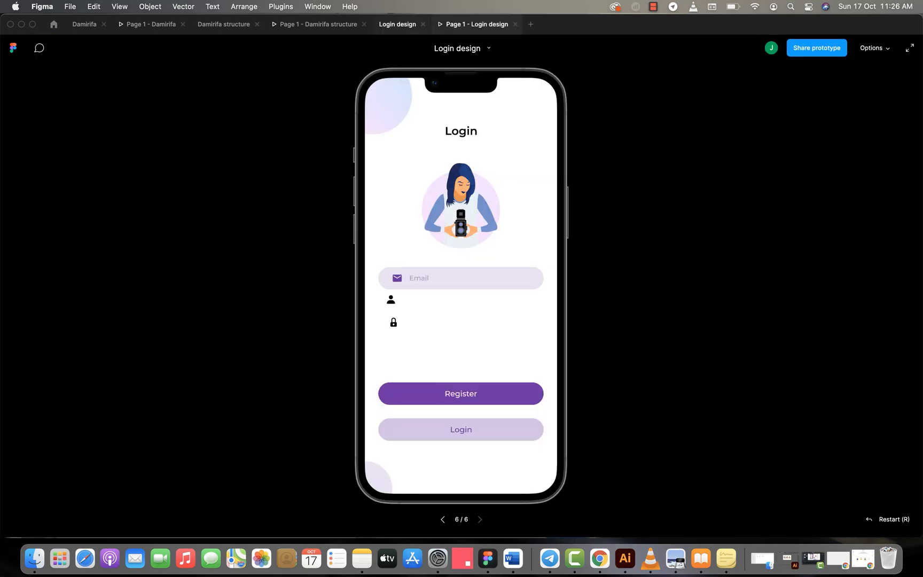
left_click(397, 24)
Step: Compare the icon-to-text spacing with the input fields of the reference Login and Register screens
scroll(462, 300, "left", 5)
scroll(383, 253, "down", 5)
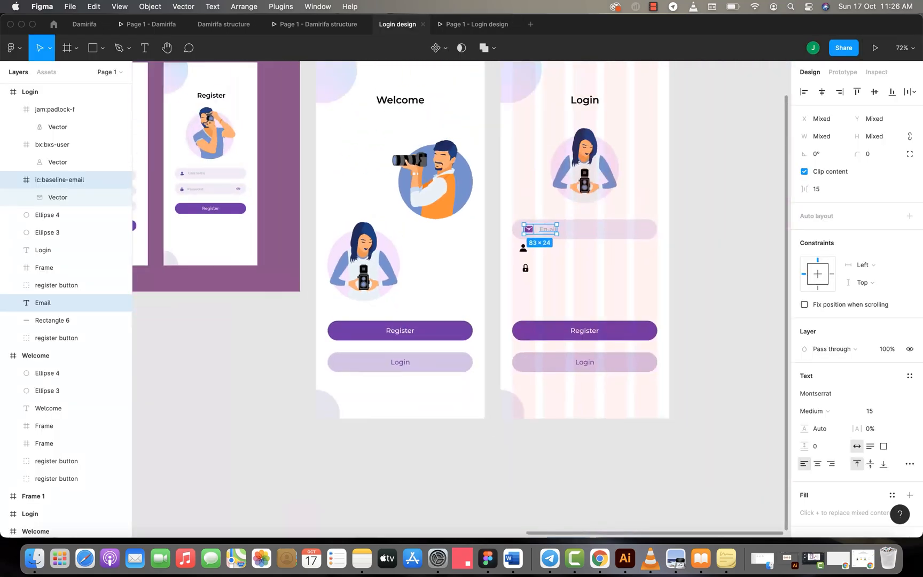
scroll(175, 160, "up", 5)
scroll(176, 161, "down", 5)
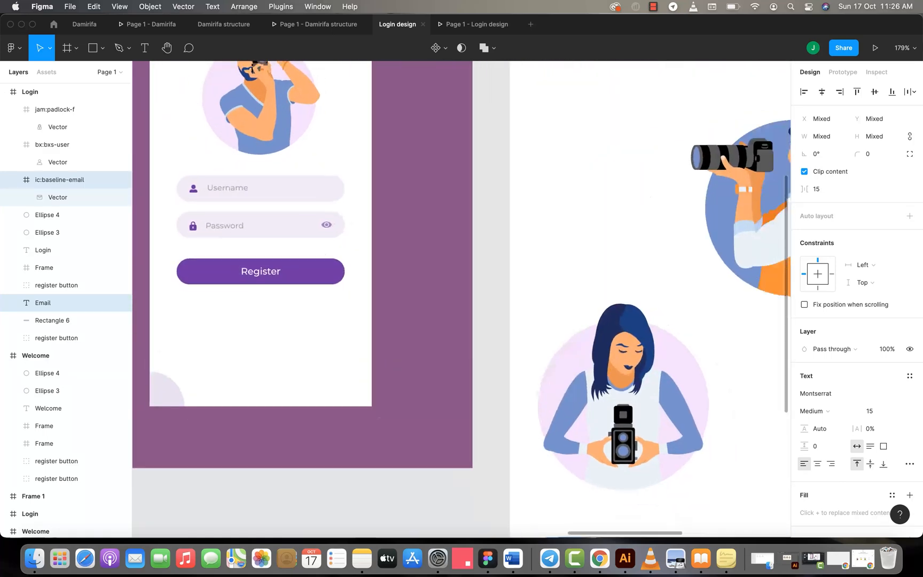
scroll(267, 176, "left", 5)
scroll(363, 188, "up", 4)
scroll(362, 192, "up", 4)
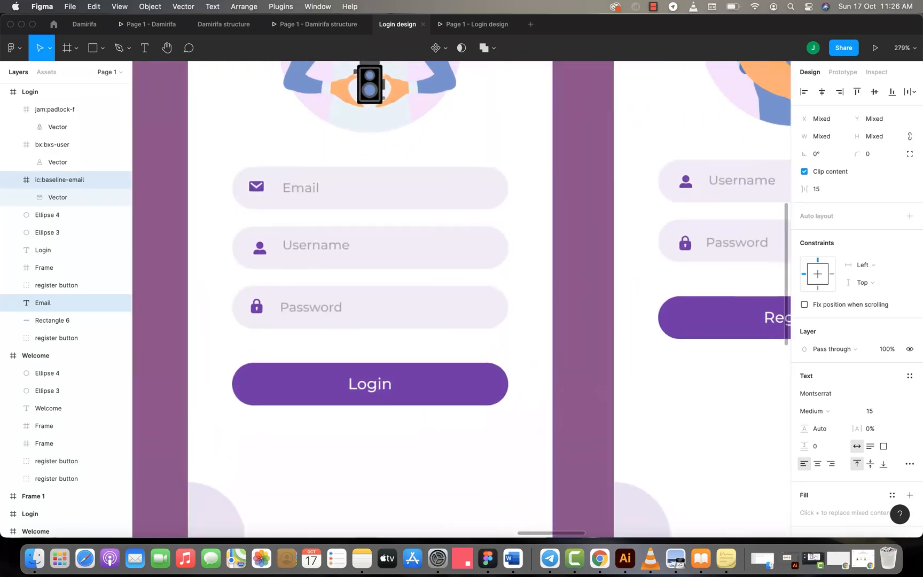
scroll(362, 192, "right", 10)
scroll(363, 192, "down", 5)
scroll(461, 299, "right", 7)
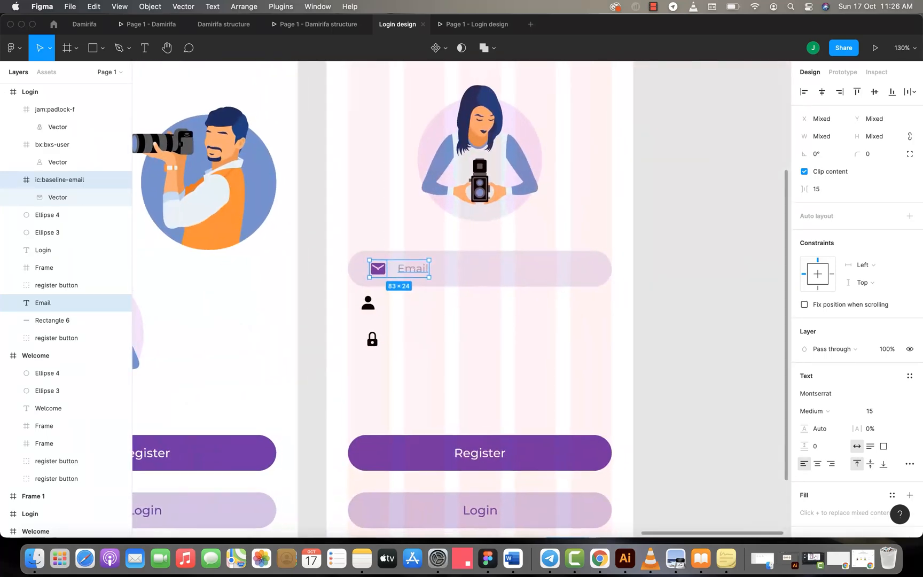
Step: Set the spacing between the email icon and the Email text to 30 and check it in the prototype preview
left_click(820, 189)
key("Return")
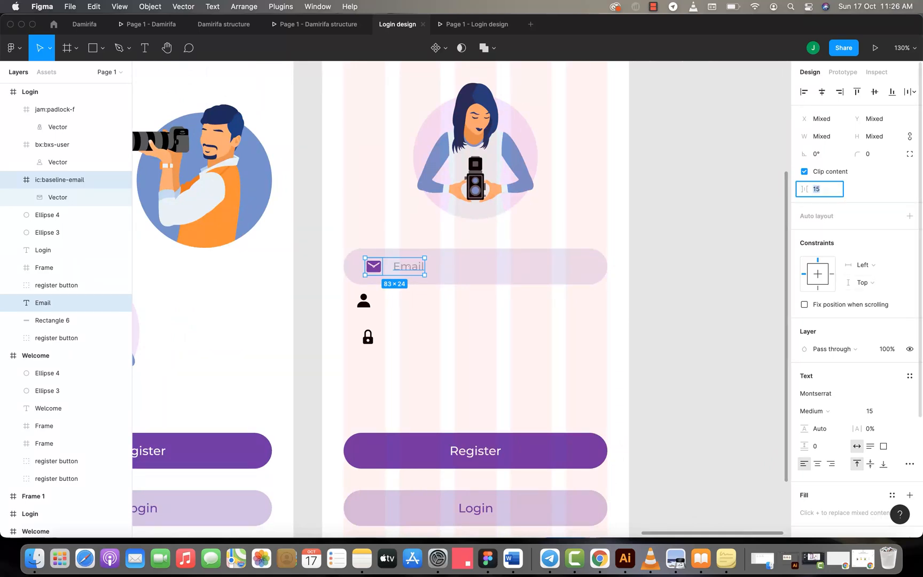
type("30")
key("Return")
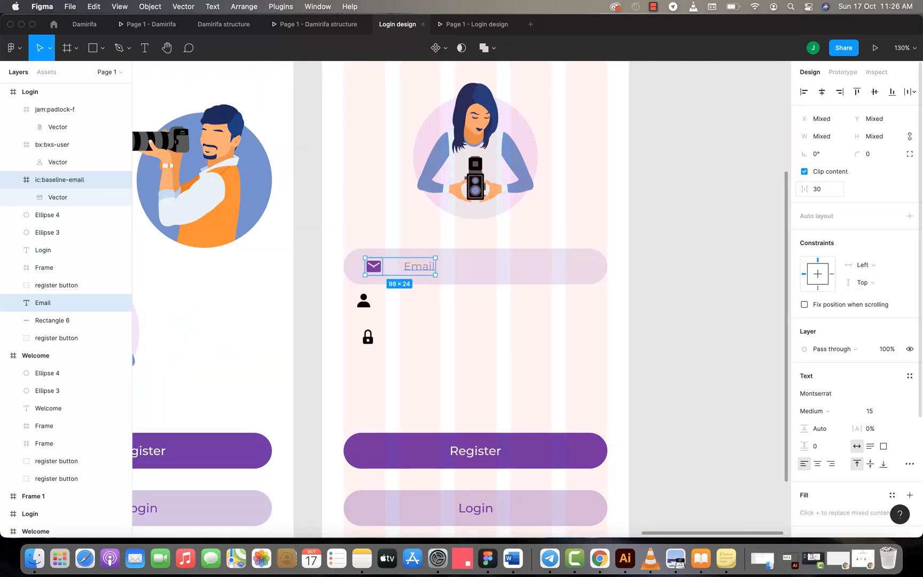
left_click(473, 24)
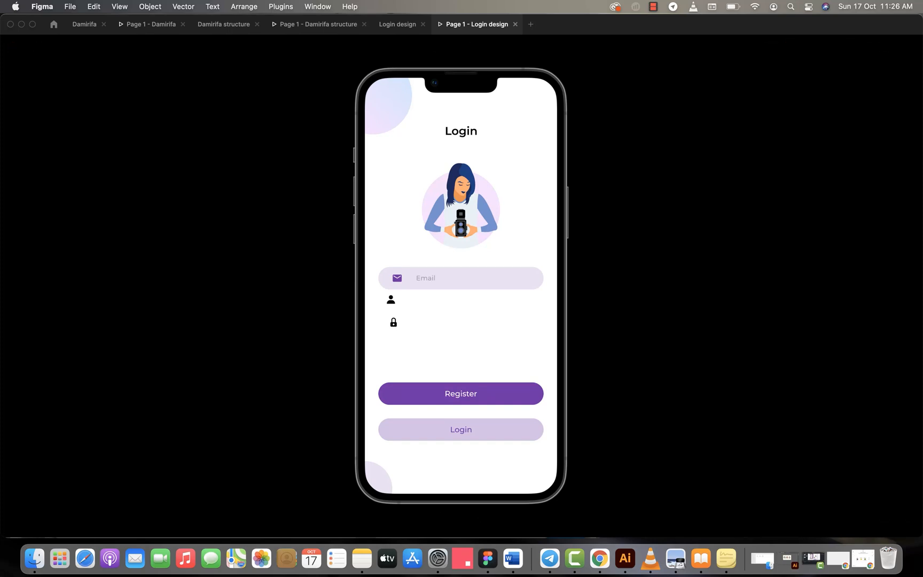
left_click(397, 24)
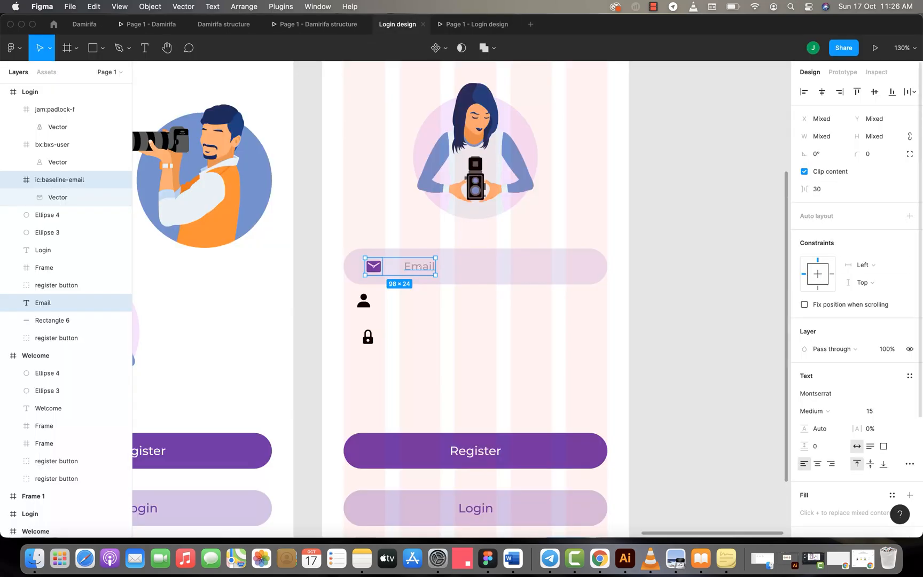
Step: Set the spacing between the email icon and the Email text to 25 and check it in the prototype preview
type("25")
key("Return")
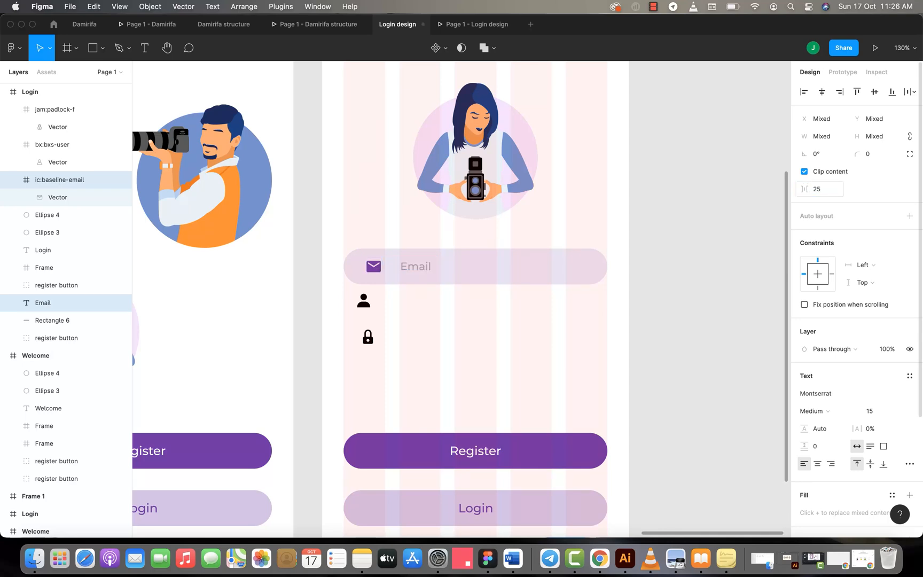
left_click(477, 24)
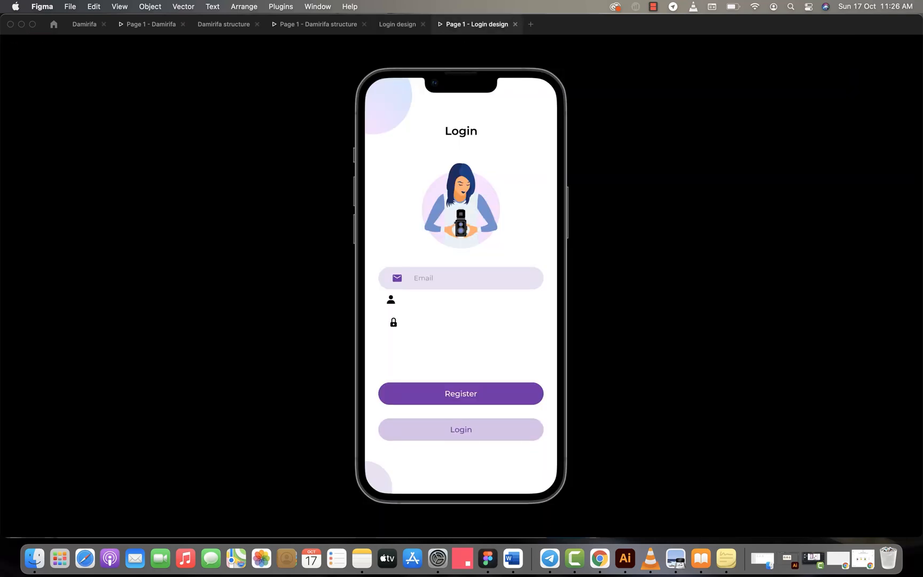
left_click(397, 24)
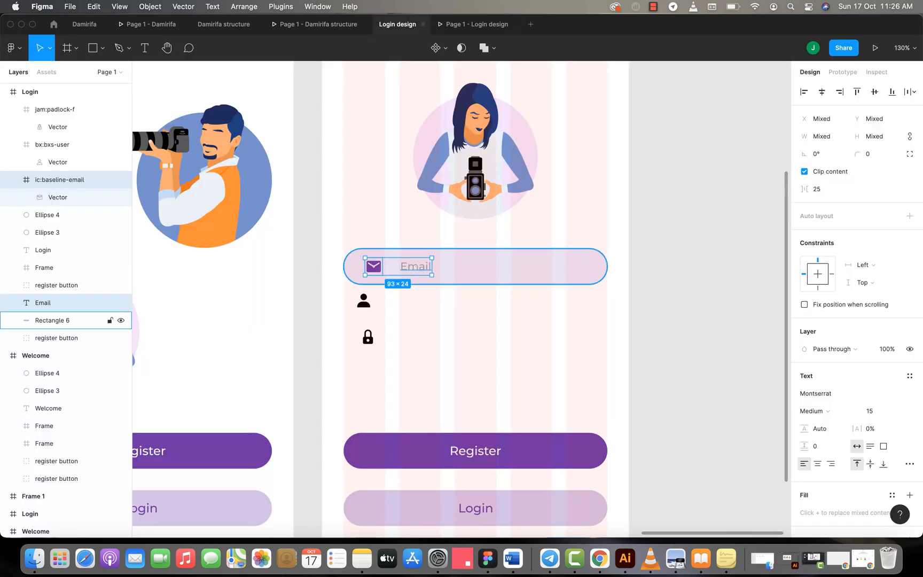
Step: Duplicate the Email field's background rectangle and move the copy 70 px straight down to Y 491
scroll(390, 266, "down", 4)
scroll(390, 267, "up", 5)
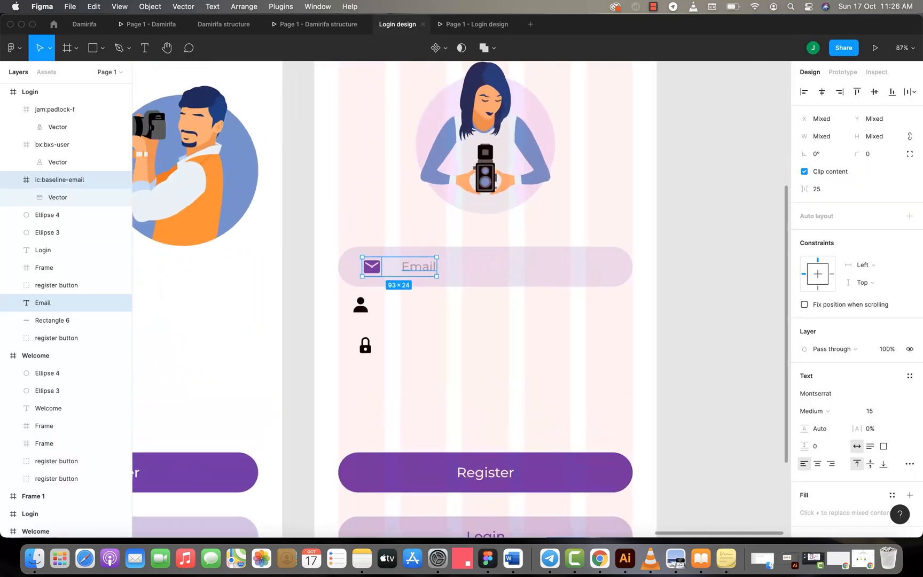
left_click(485, 267)
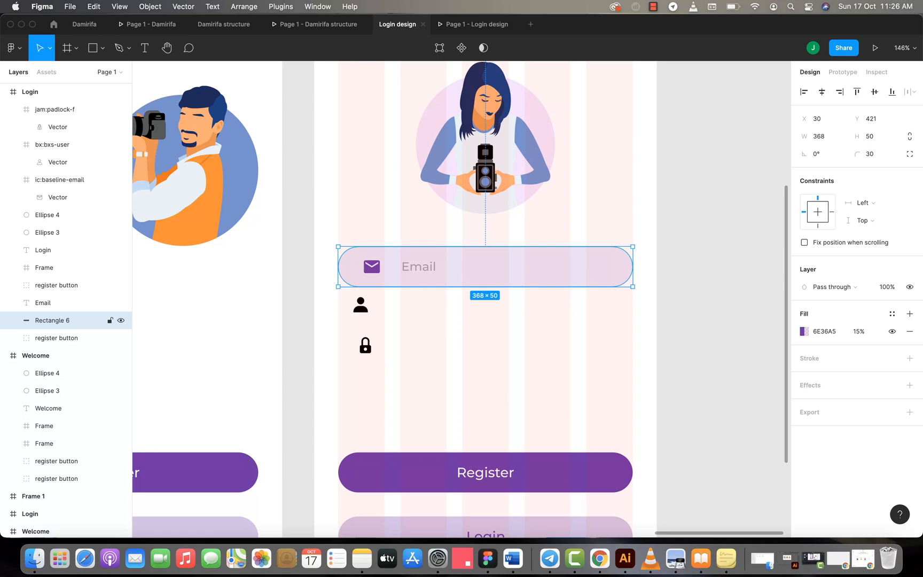
key("super+d")
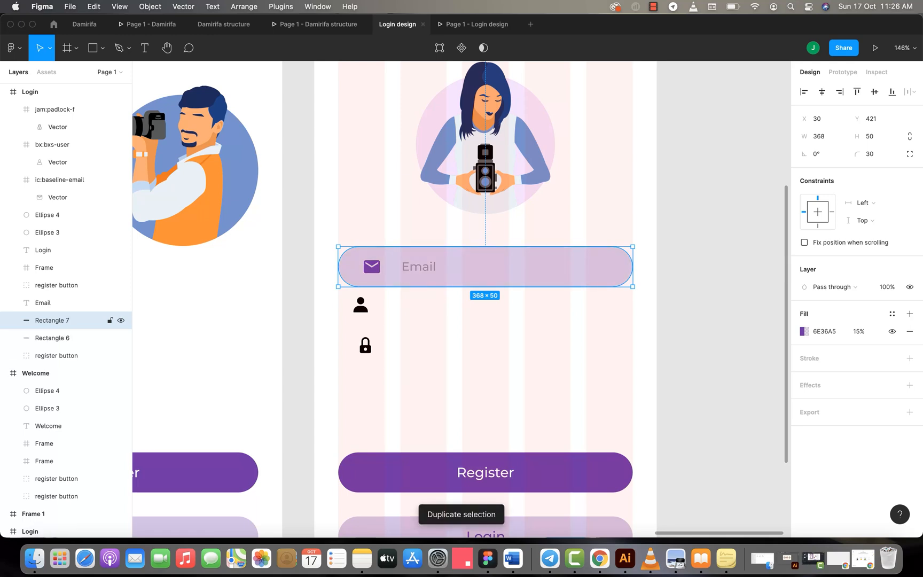
key("shift+Down")
key("shift+Down")
key("shift+Down")
key("shift+Down")
key("shift+Down")
key("shift+Down")
key("shift+Down")
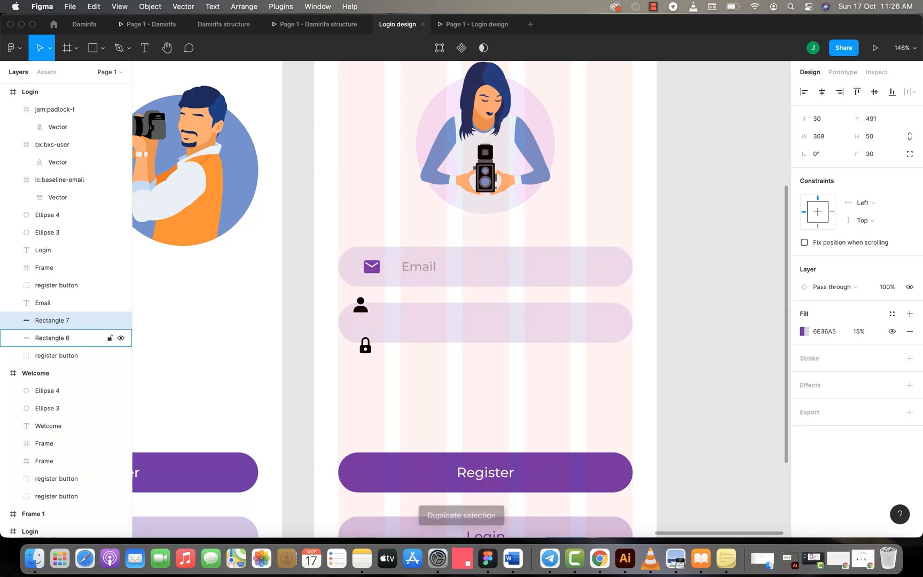
Step: Move the padlock icon 30 px down, clear of the user icon
left_click(54, 109)
key("shift+Down")
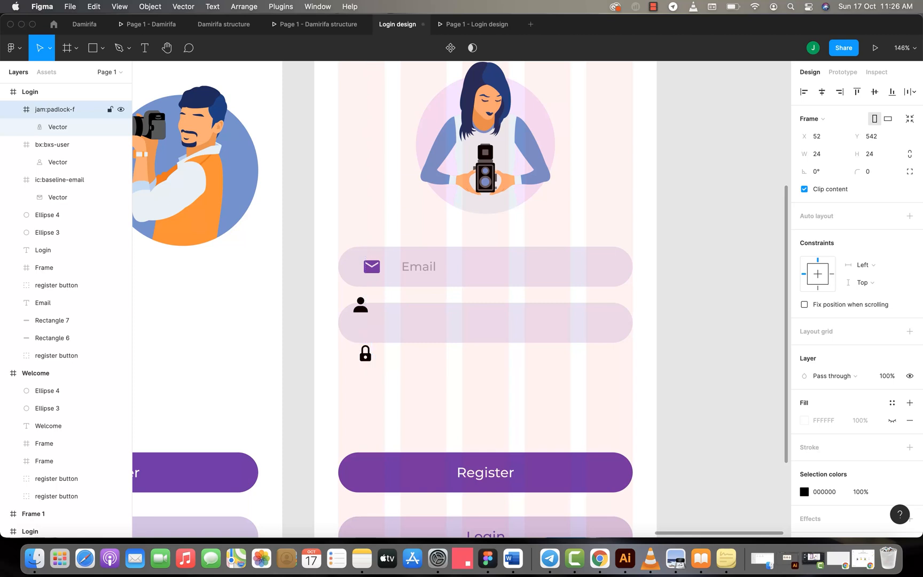
key("shift+Down")
key("shift+Down")
Step: Place the user icon inside the second field at X 60, Y 504 and colour it 6E36A5
left_click(52, 144)
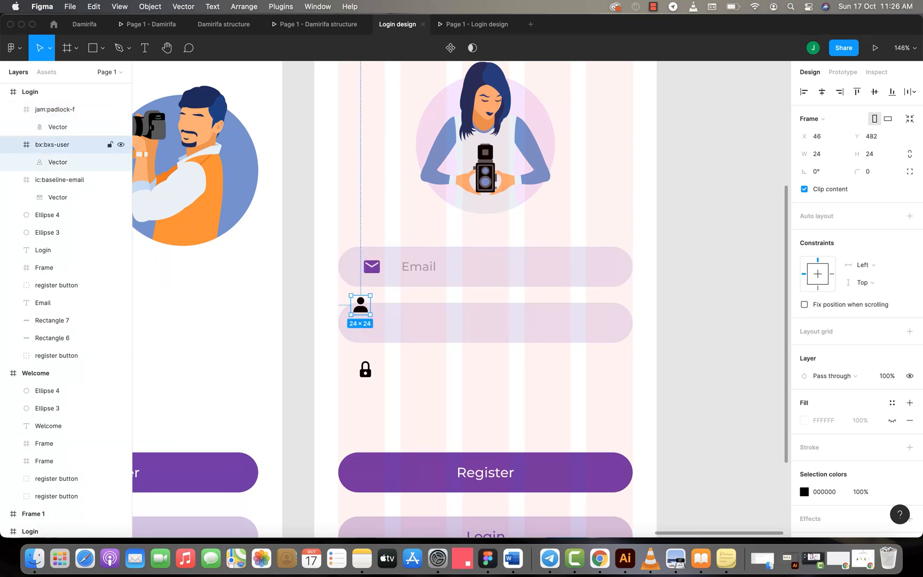
left_click_drag(361, 305, 372, 322)
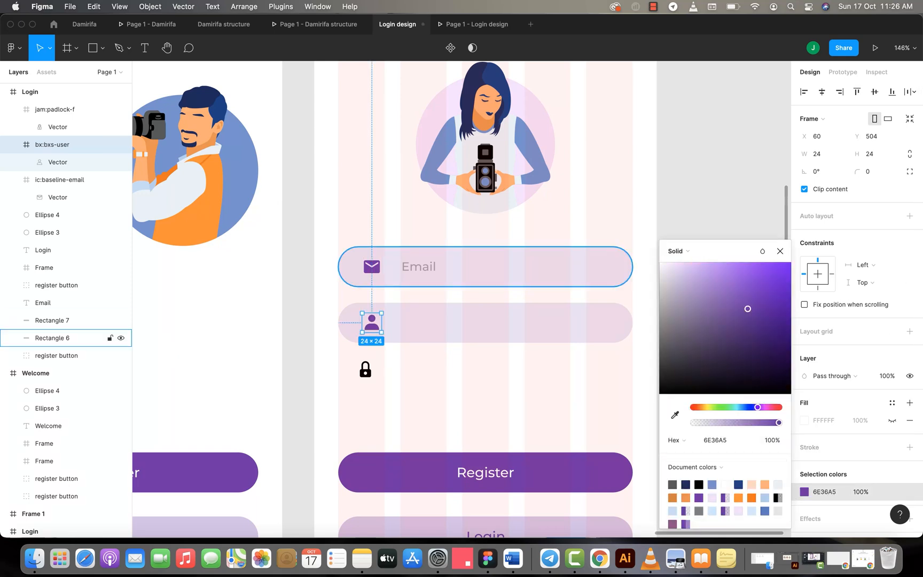
Step: Duplicate the Email text into the second field at X 110, Y 507 and change its wording to "Username"
left_click(53, 302)
key("super+d")
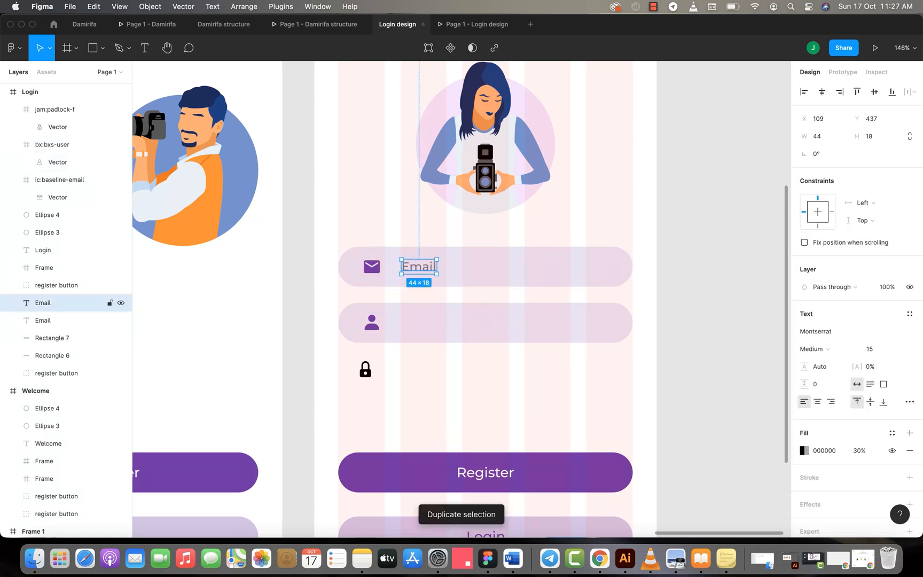
left_click_drag(419, 266, 420, 322)
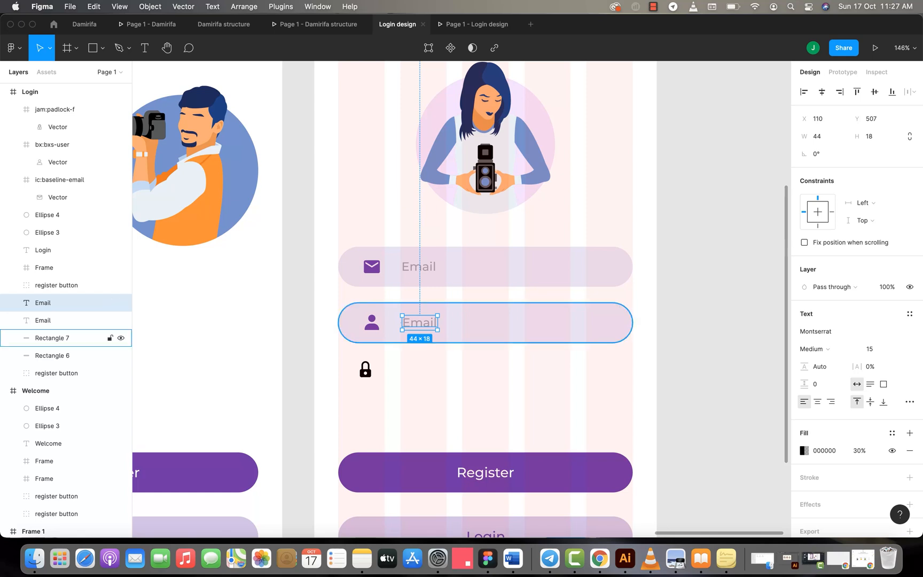
left_click(470, 322)
left_click(54, 303)
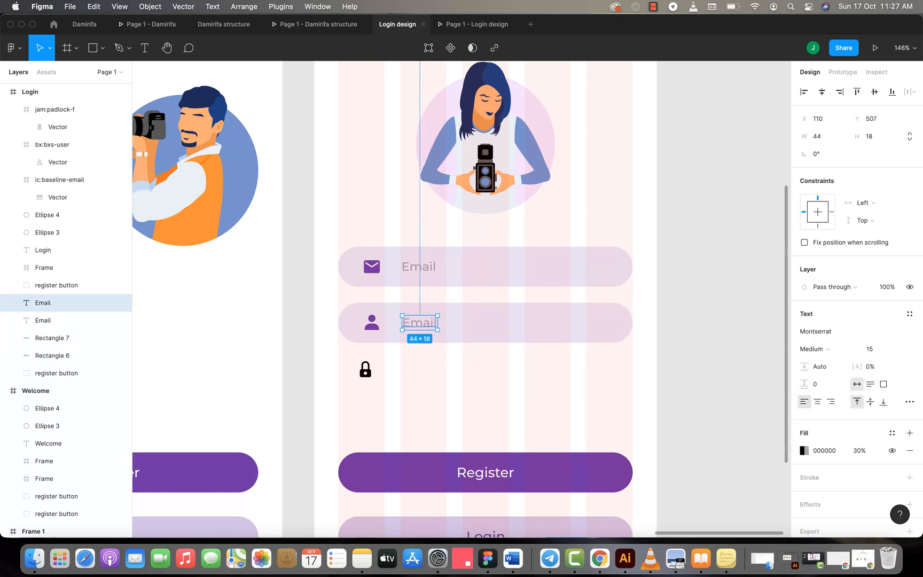
key("Return")
type("Username")
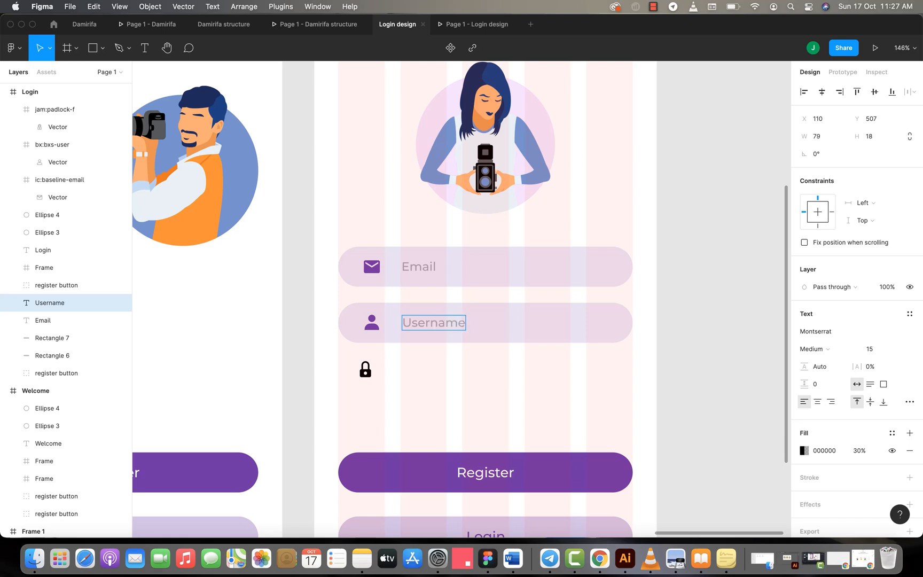
Step: Duplicate the Username field's background rectangle and place the copy directly below it as a third field
left_click(54, 338)
key("super+d")
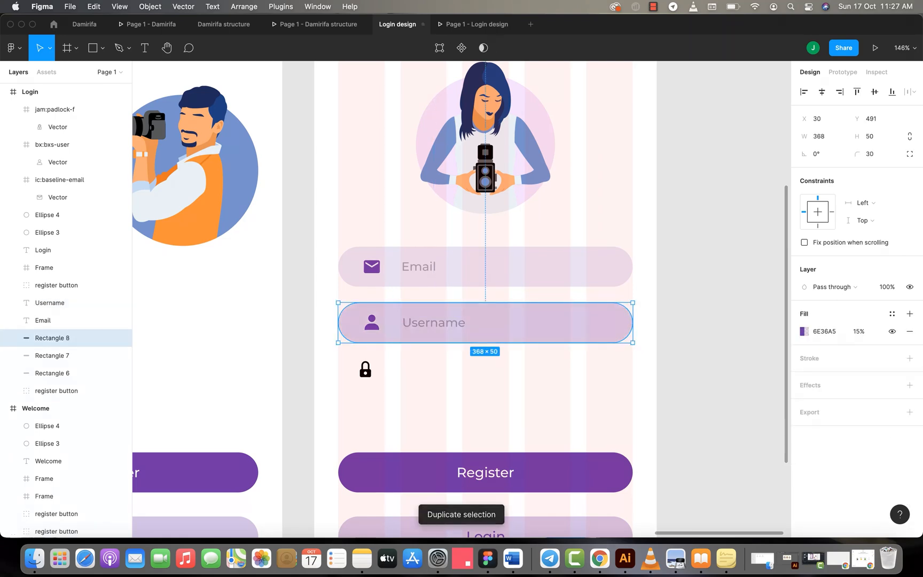
left_click_drag(486, 322, 486, 377)
Step: Place the padlock icon inside the third field at X 60, Y 572 and colour it 6E36A5
left_click(53, 109)
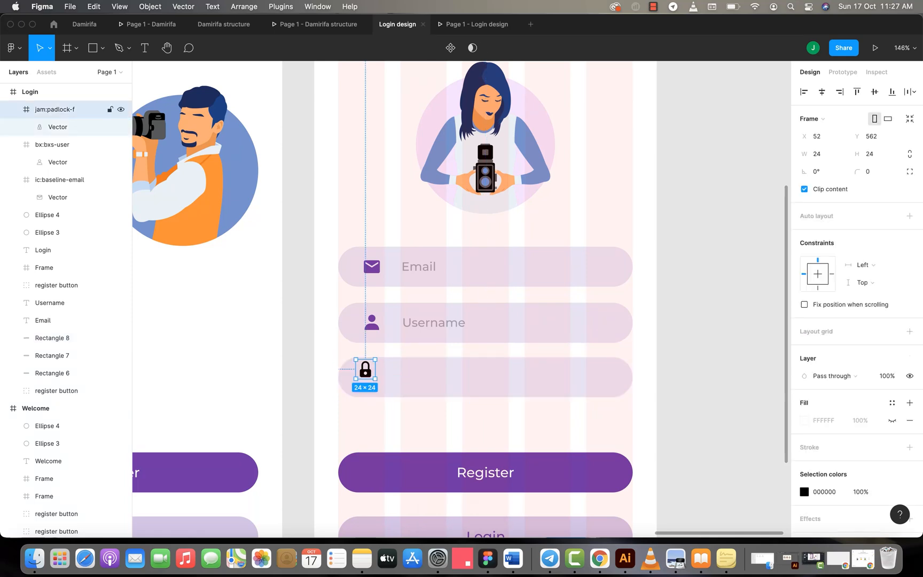
left_click_drag(365, 368, 372, 378)
left_click(804, 491)
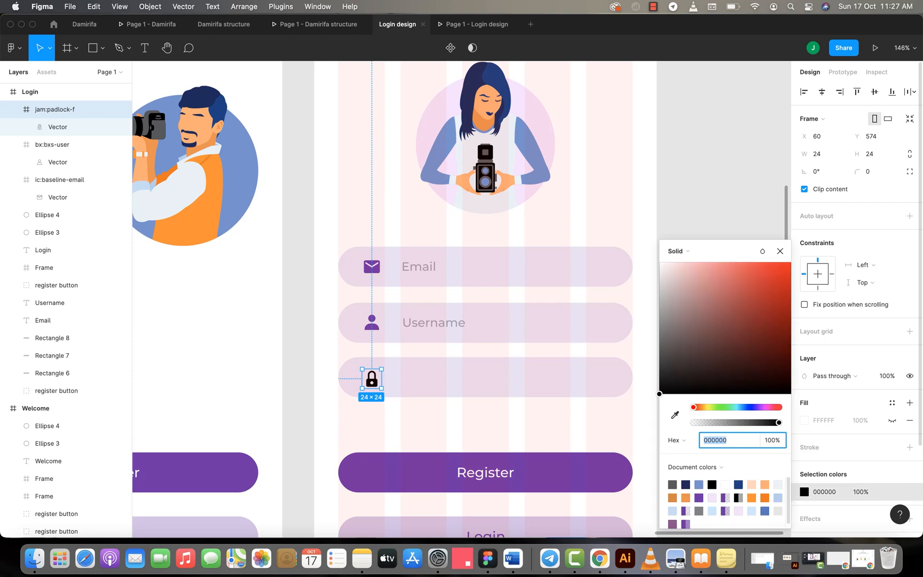
type("6E36A5")
key("Return")
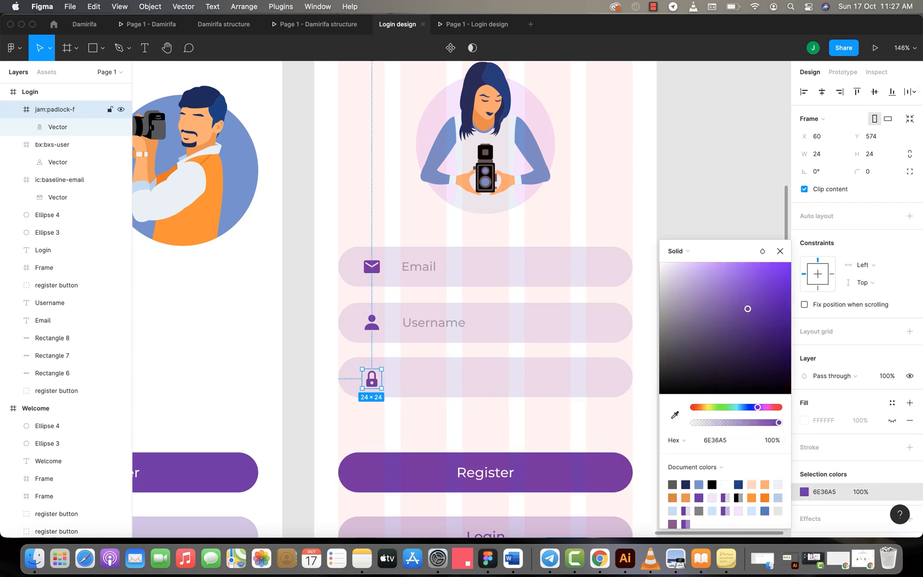
left_click_drag(372, 378, 372, 378)
left_click(780, 251)
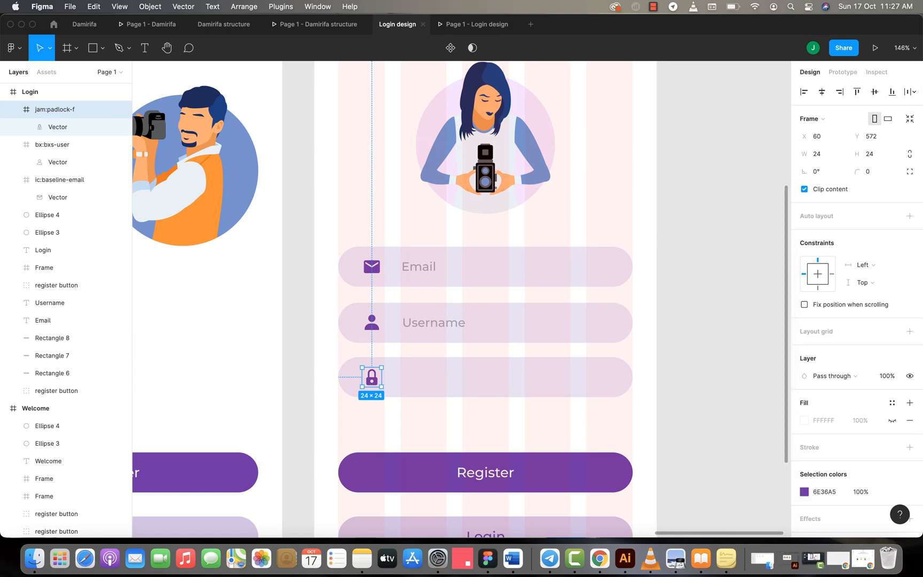
Step: Duplicate the Username text into the third field at X 110, Y 575 and change its wording to "Password"
left_click(434, 322)
key("super+d")
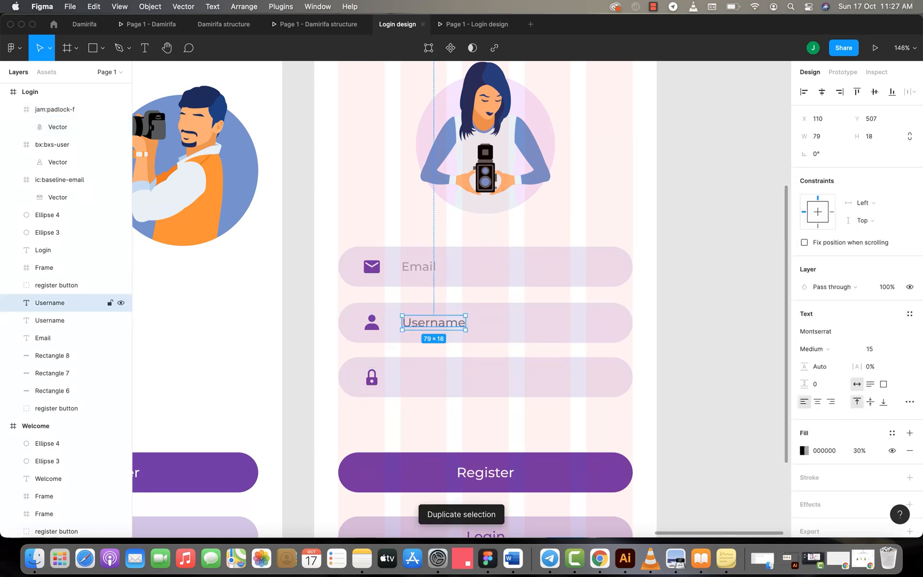
left_click_drag(434, 322, 433, 376)
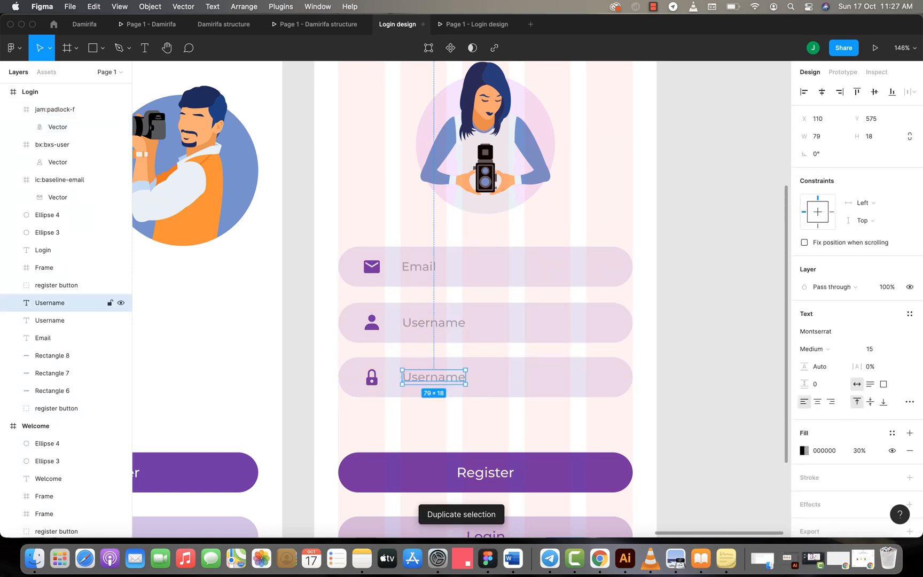
double_click(433, 377)
type("Pass")
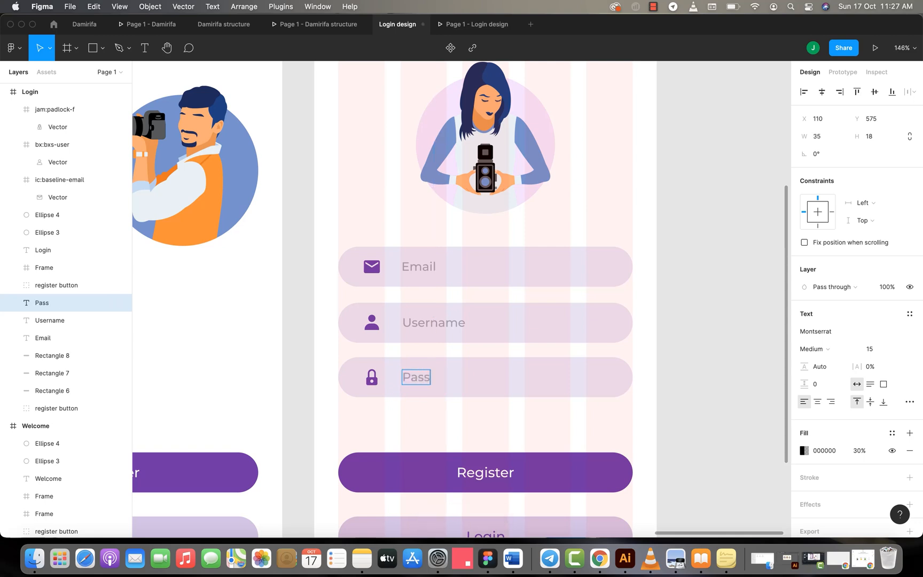
type("word")
key("Escape")
key("Escape")
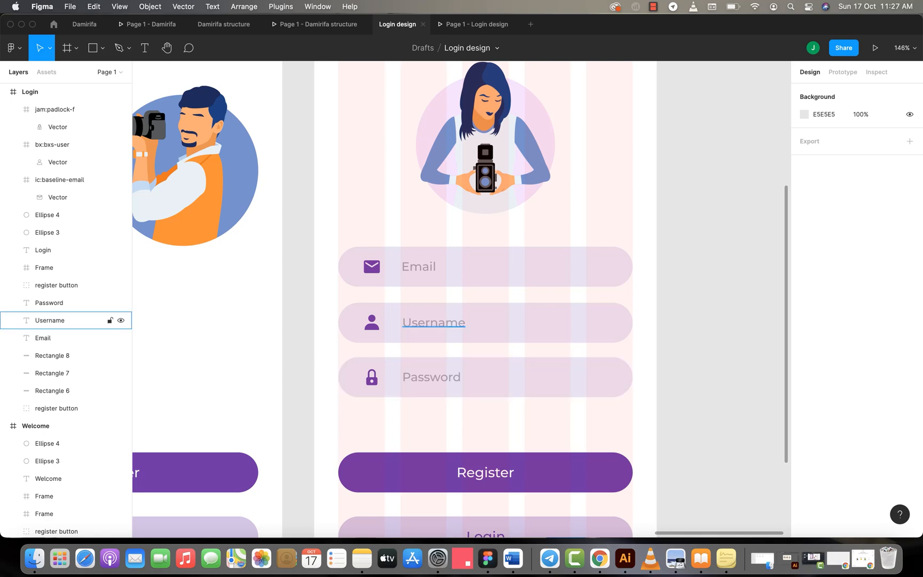
Step: Group the background, icon and placeholder text of the Email, Username and Password fields into three separate groups
left_click_drag(328, 233, 651, 287)
key("super+g")
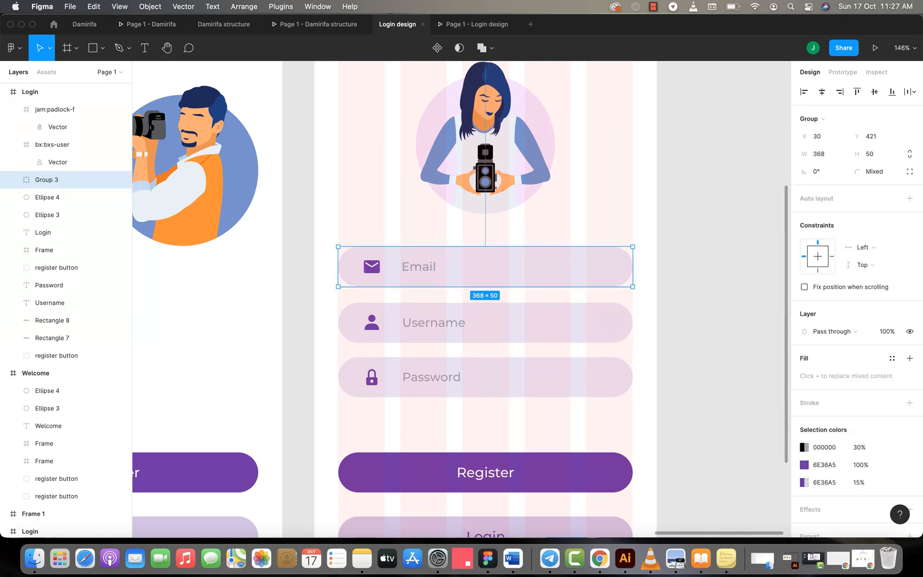
left_click_drag(320, 299, 633, 342)
key("super+g")
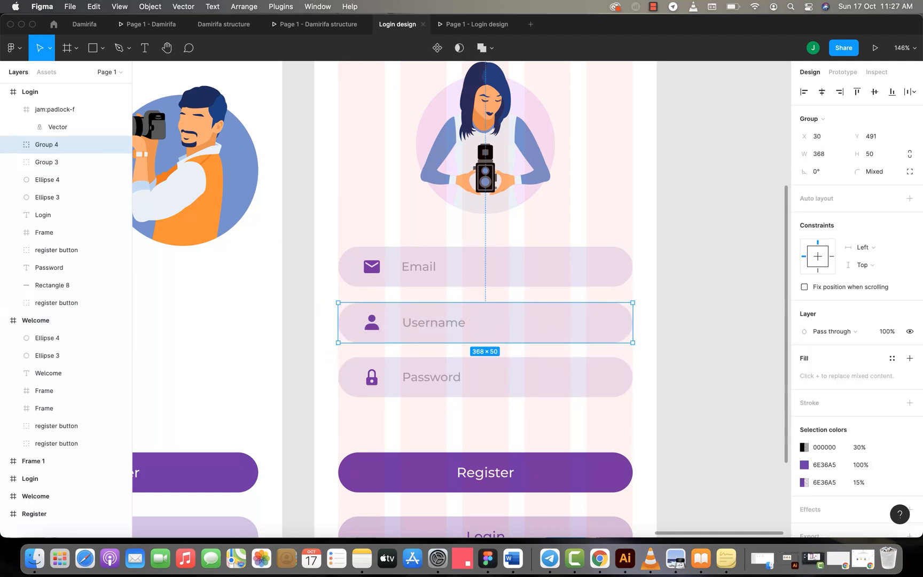
left_click_drag(325, 355, 564, 402)
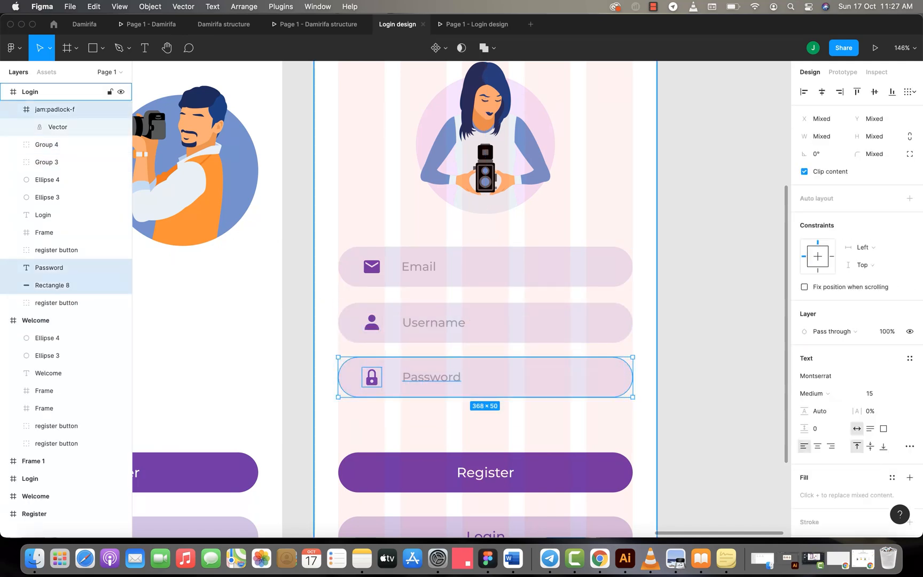
key("super+g")
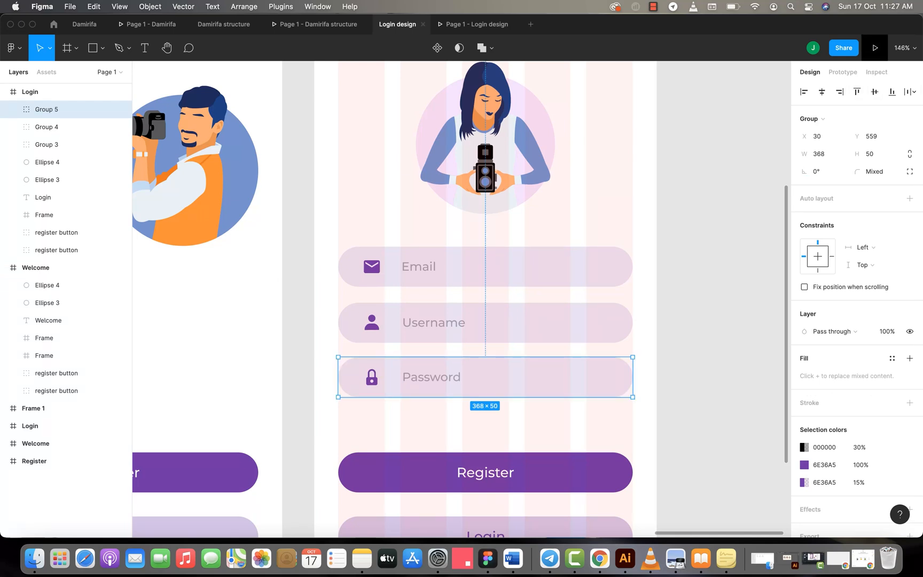
Step: Set the fill opacity of the three input field backgrounds to 10% and compare the screen in the prototype preview
left_click(875, 47)
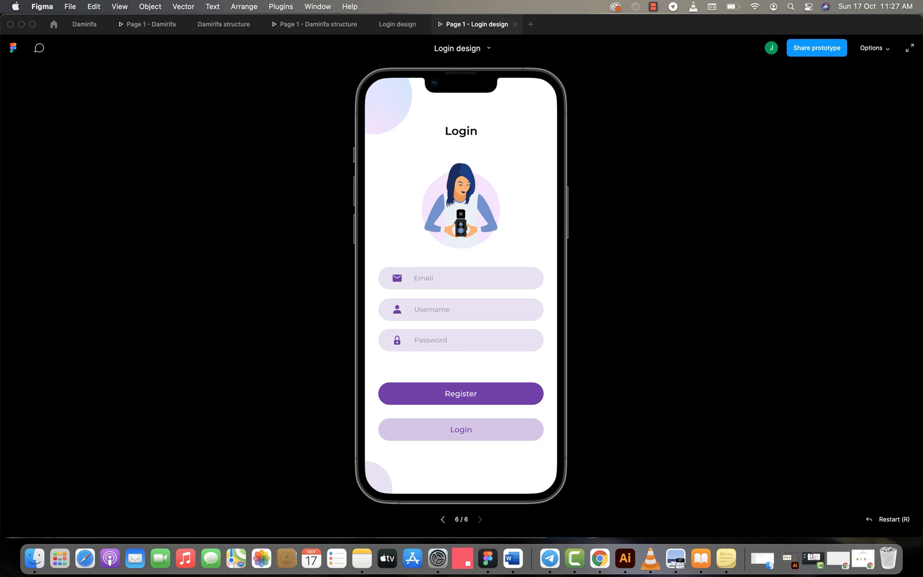
left_click(397, 24)
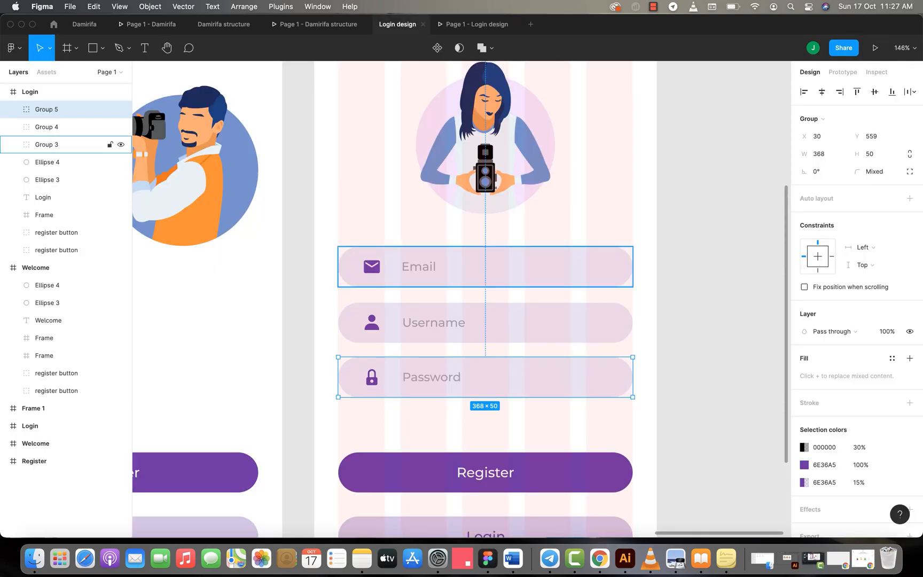
left_click(513, 377, "super")
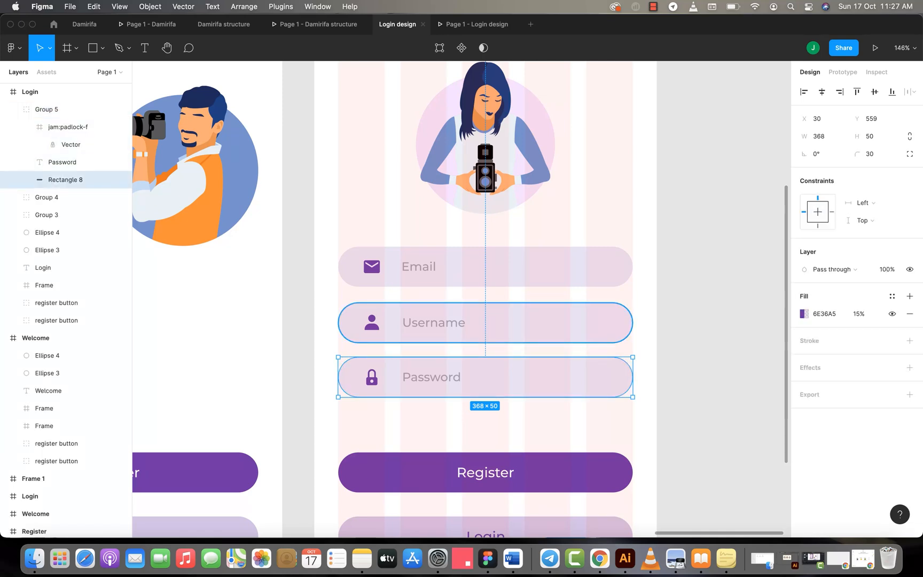
left_click(513, 323, "shift+super")
left_click(513, 266, "shift+super")
left_click(859, 314)
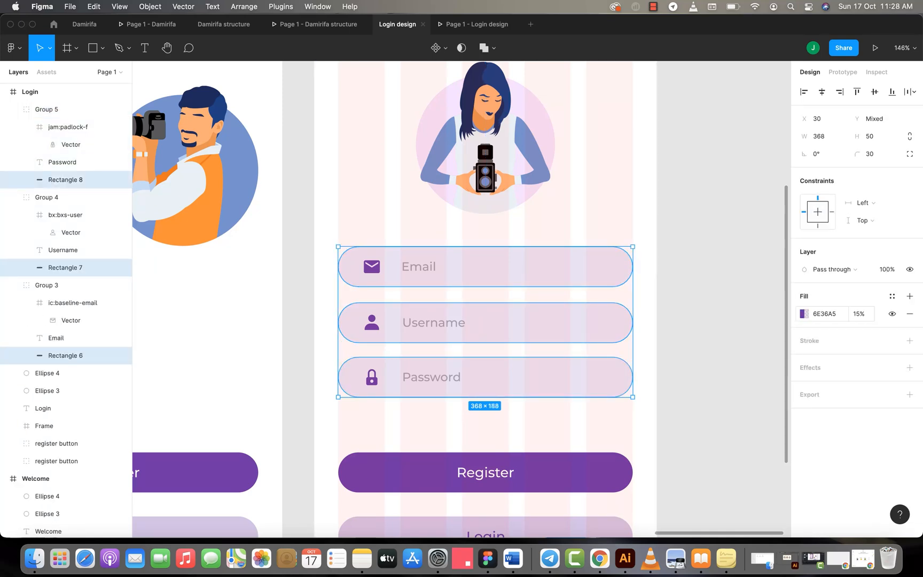
type("10")
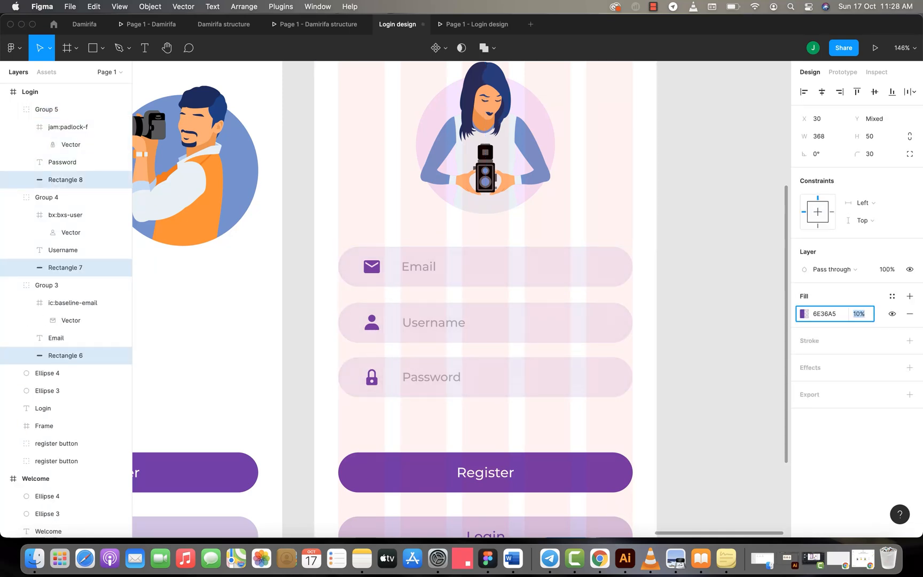
key("Return")
left_click(480, 25)
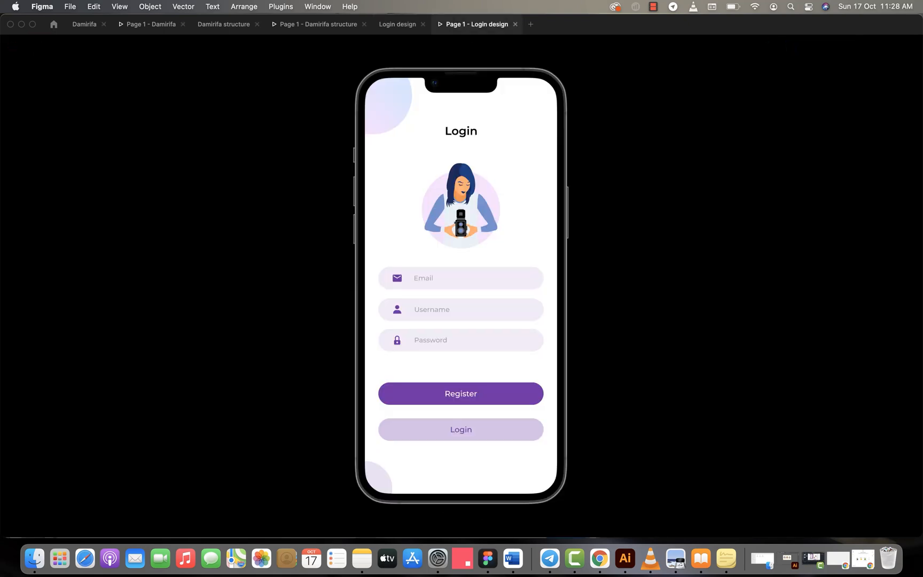
left_click(398, 25)
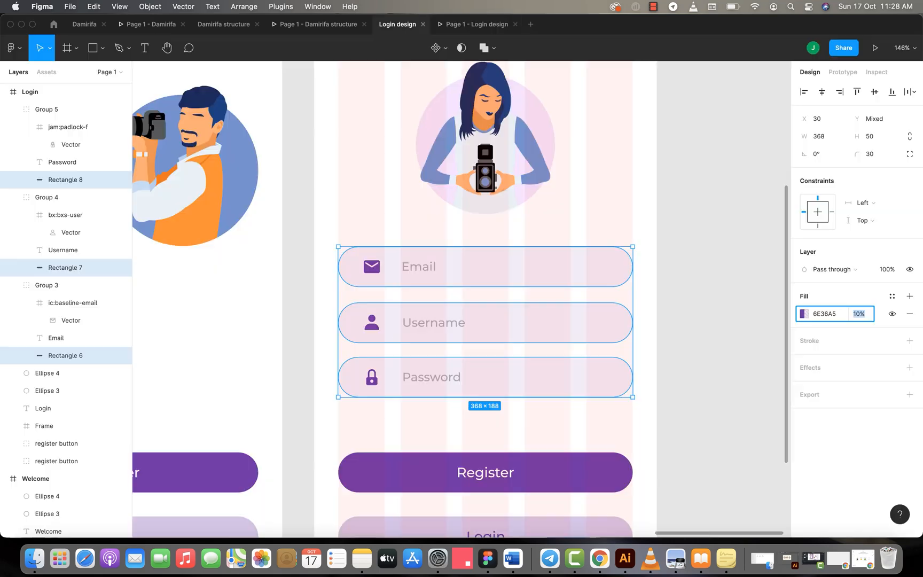
Step: Move the light purple Login button out of the Login frame onto the empty canvas beside it
scroll(511, 396, "down", 3)
scroll(511, 397, "down", 4)
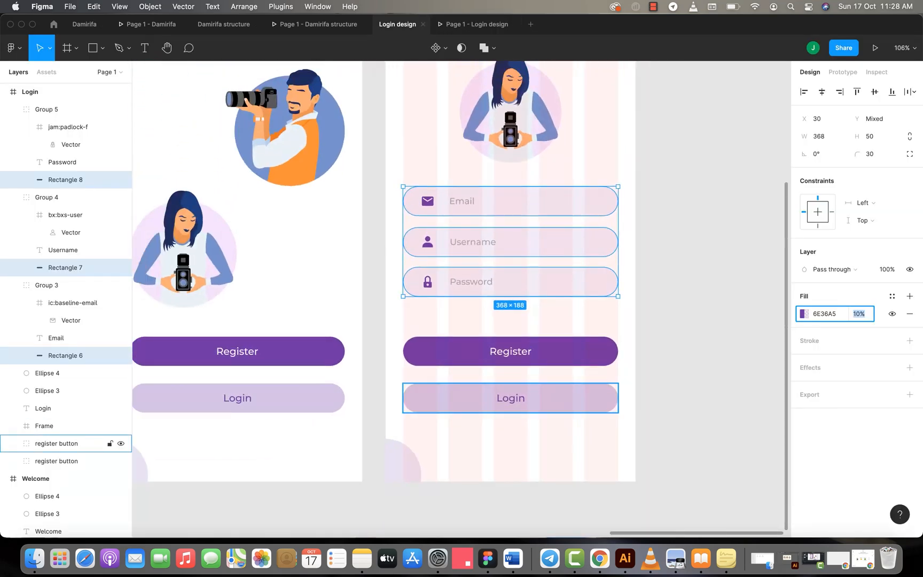
left_click(686, 260)
scroll(686, 260, "down", 3)
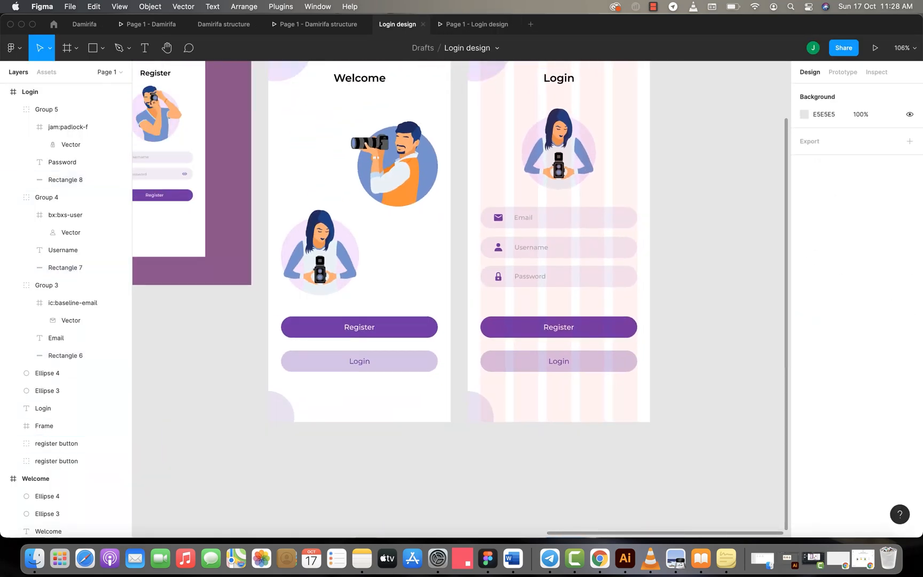
scroll(686, 260, "up", 1)
scroll(387, 244, "up", 3)
scroll(388, 243, "right", 1)
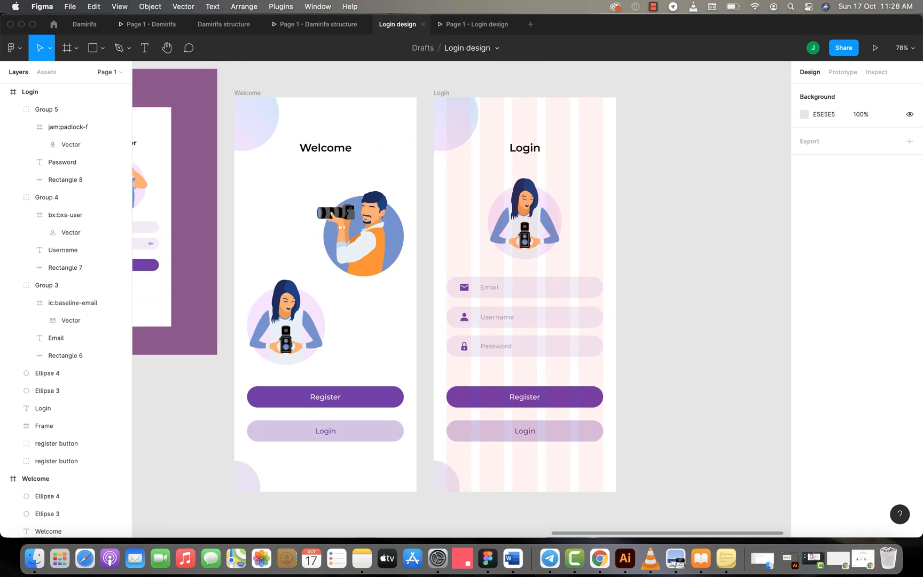
left_click(525, 431)
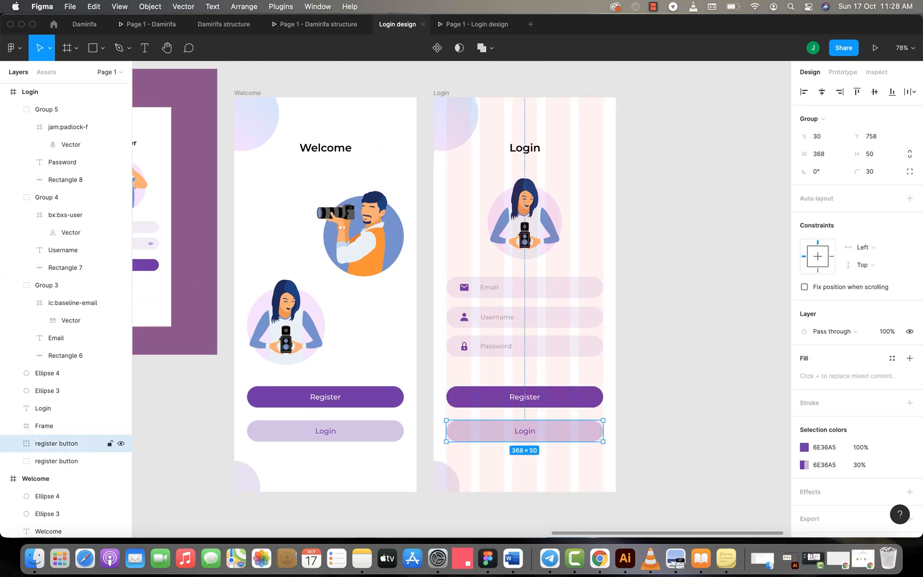
left_click_drag(524, 432, 741, 344)
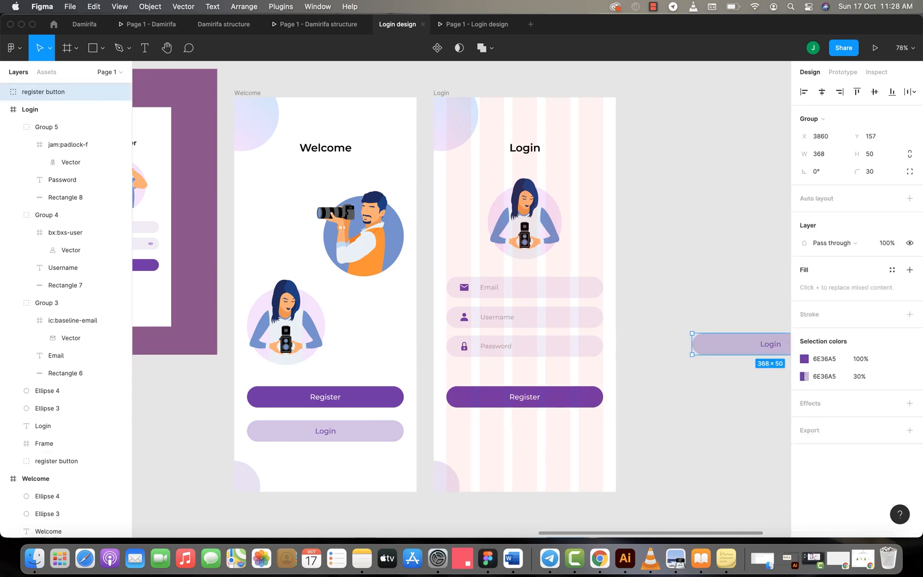
Step: Rename the Login frame as "Register" and change its heading text to "Register"
left_click(64, 109)
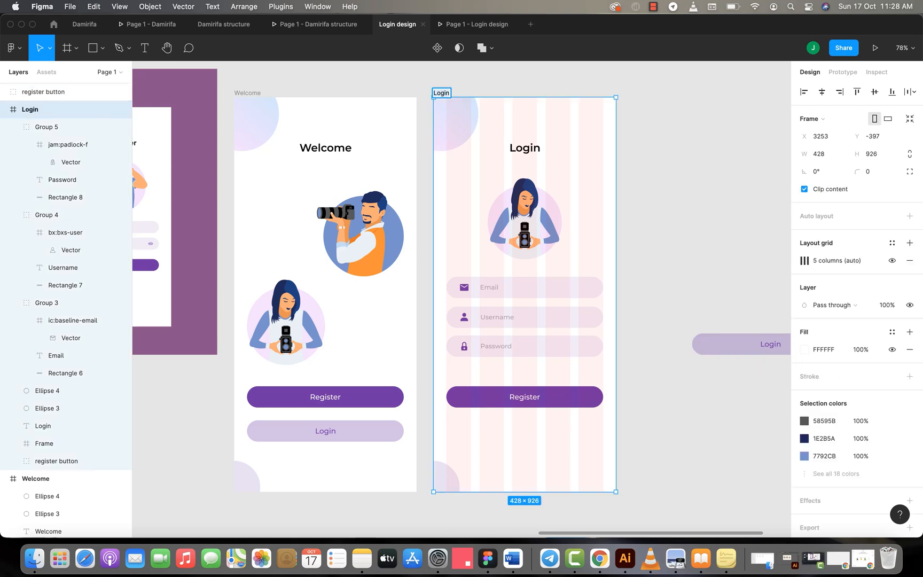
type("Register")
key("Return")
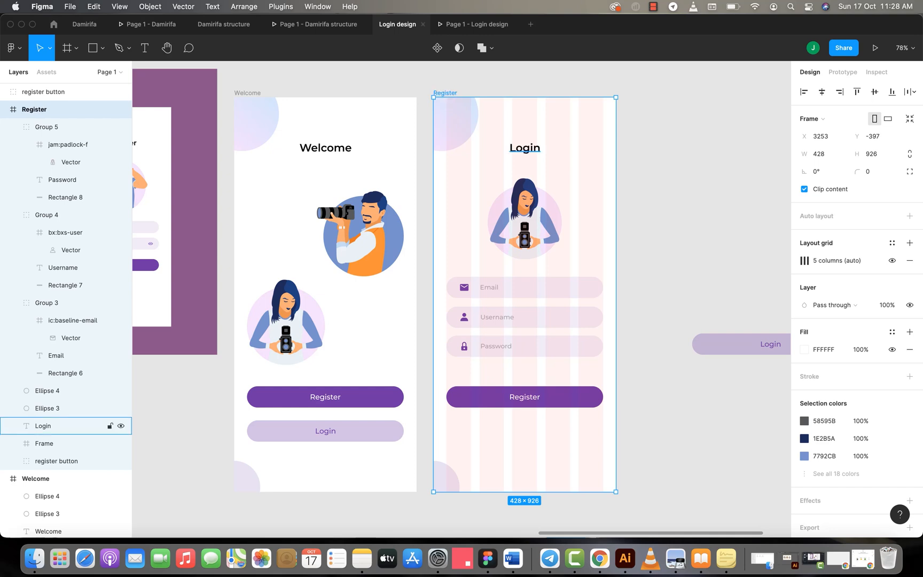
left_click(54, 426)
type("Register")
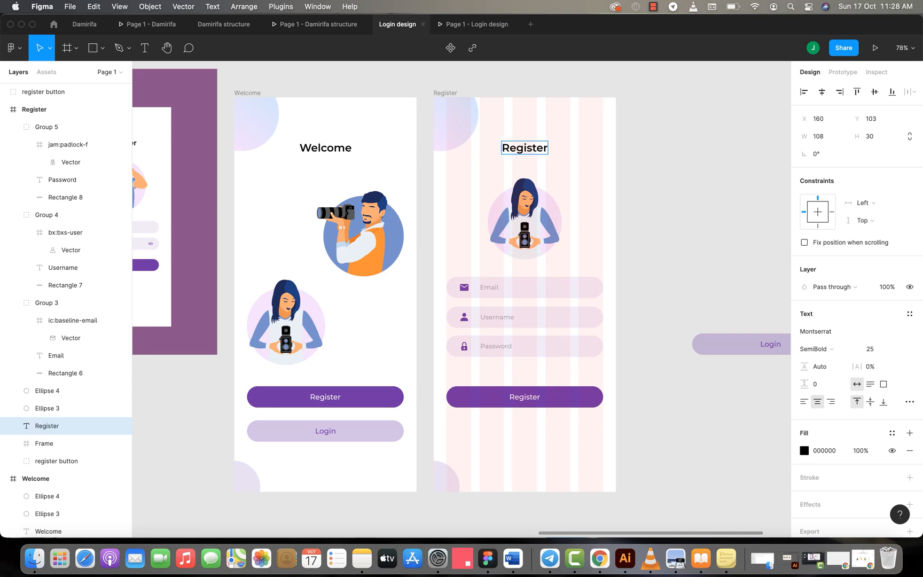
key("Escape")
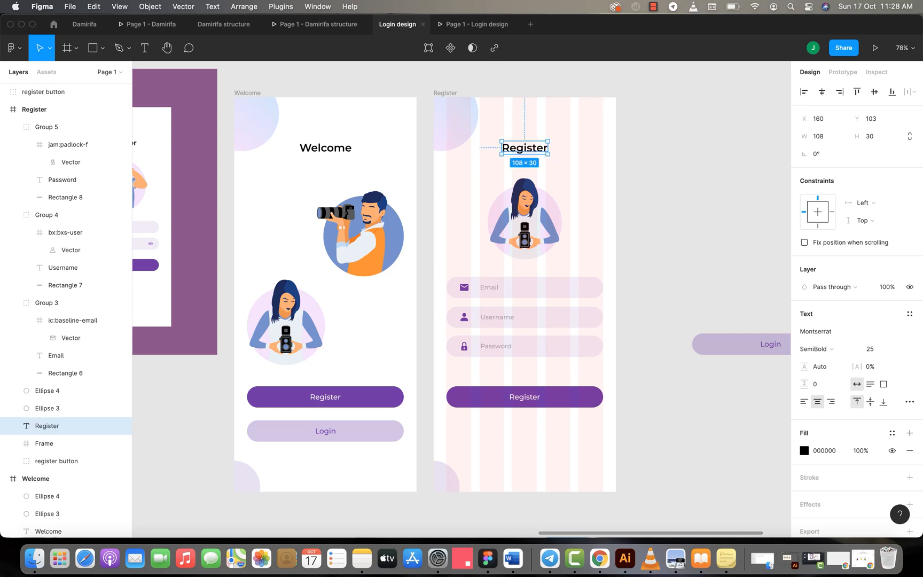
Step: Move the detached Login button to the empty canvas just below the Register frame
scroll(462, 299, "left", 4)
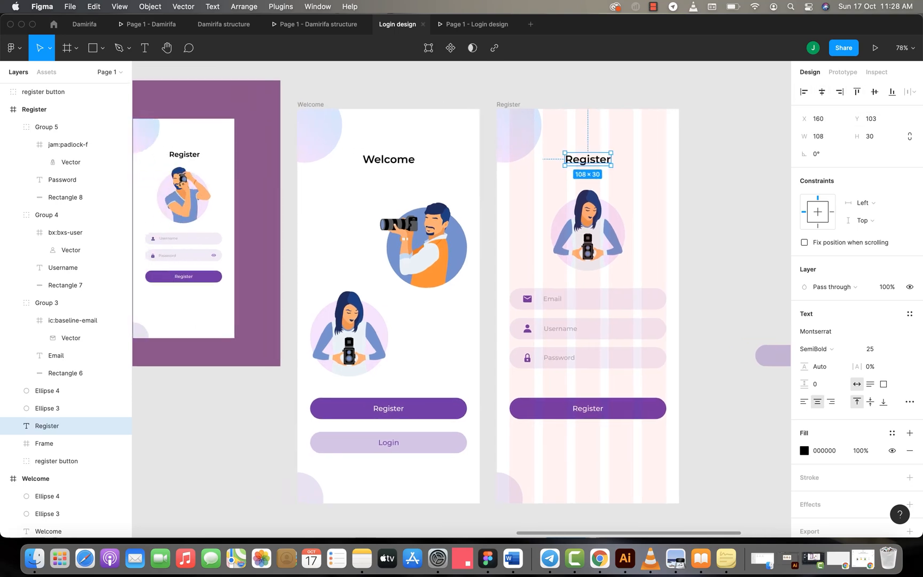
scroll(462, 299, "down", 1)
scroll(246, 230, "left", 2)
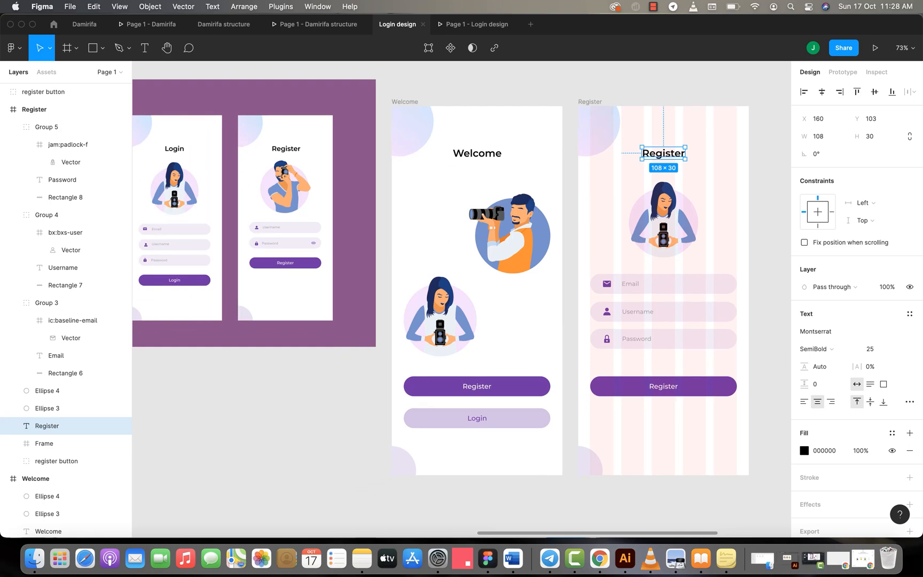
scroll(462, 299, "right", 5)
scroll(462, 300, "down", 2)
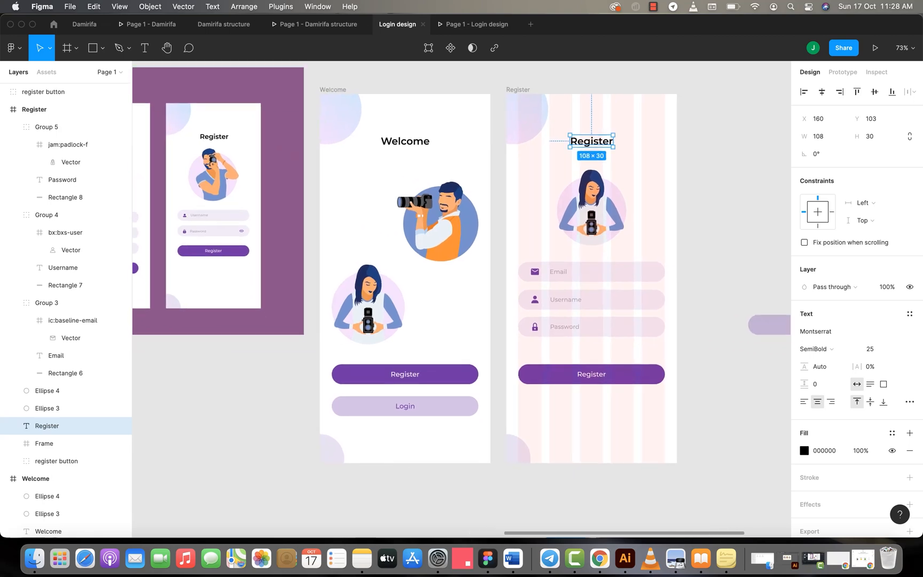
scroll(462, 299, "up", 1)
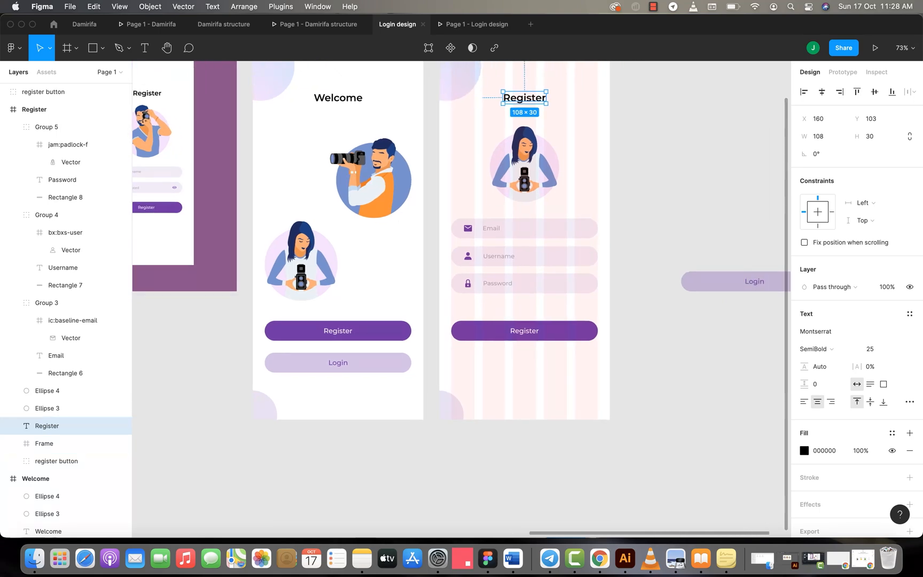
key("Escape")
left_click(738, 281)
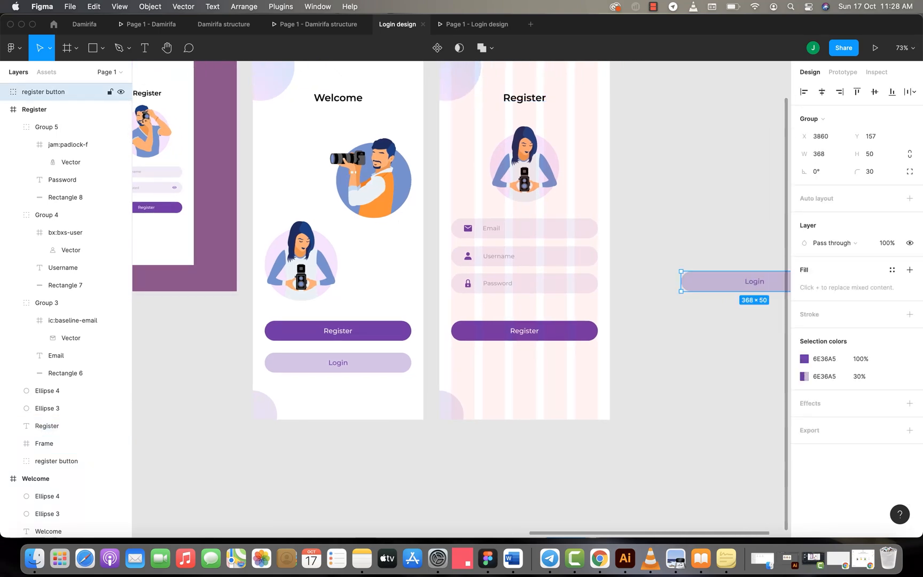
left_click_drag(737, 281, 562, 471)
scroll(562, 471, "up", 1)
scroll(460, 288, "up", 1)
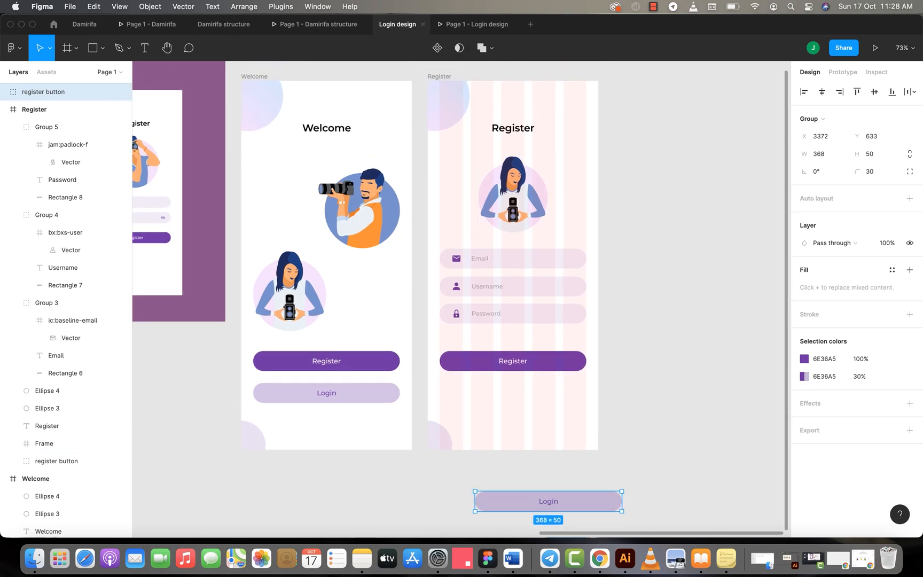
Step: Duplicate the Register frame and rename the copy "Login"
left_click(34, 109)
key("super+d")
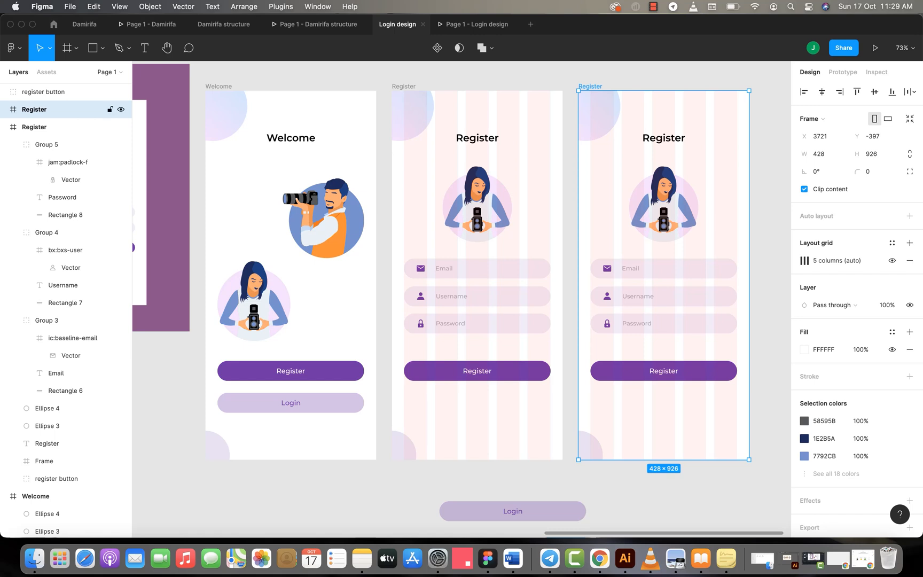
double_click(591, 87)
type("Login")
left_click(664, 124)
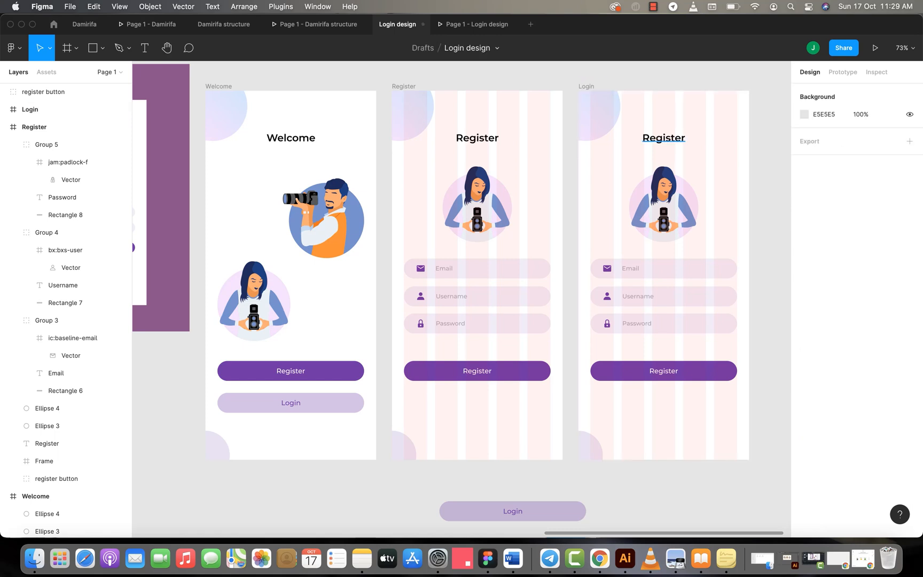
Step: Change the heading text in the duplicated frame to "Login"
double_click(664, 138)
type("Login")
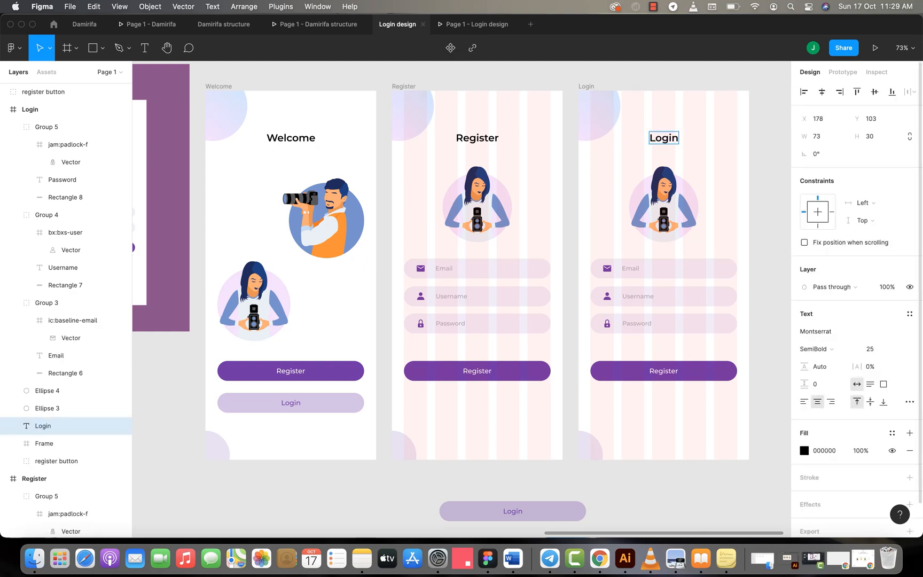
key("Escape")
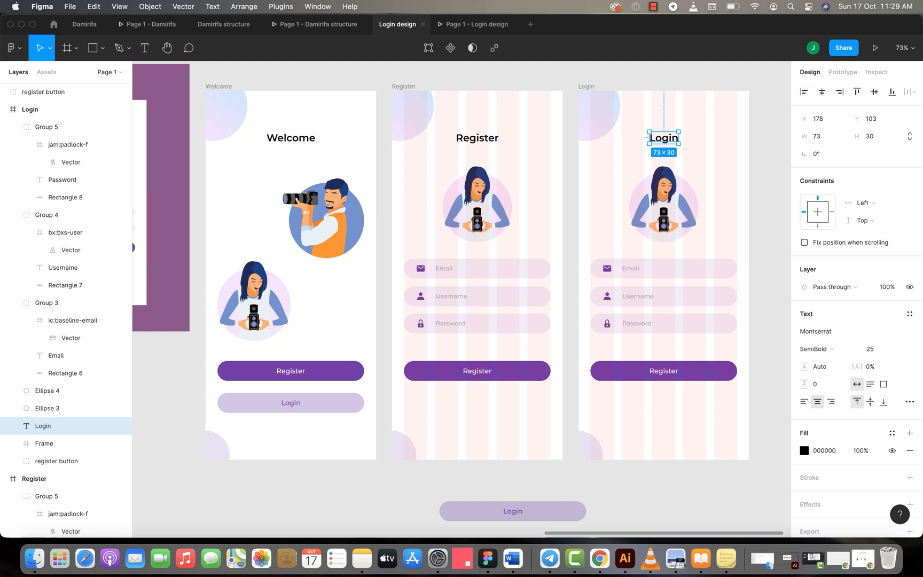
scroll(715, 216, "down", 1)
scroll(715, 215, "down", 2)
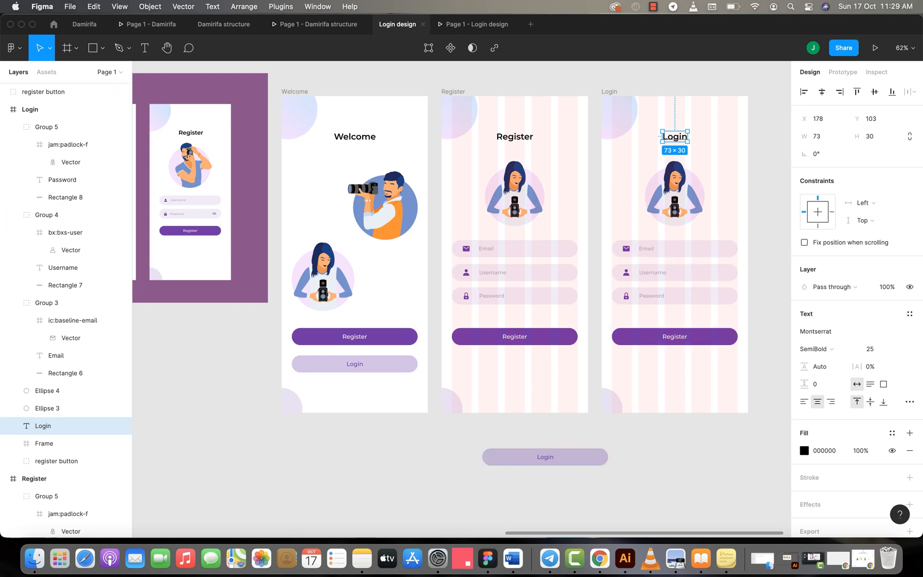
Step: Delete the spare Login button on the empty canvas below the Register frame
scroll(443, 268, "left", 5)
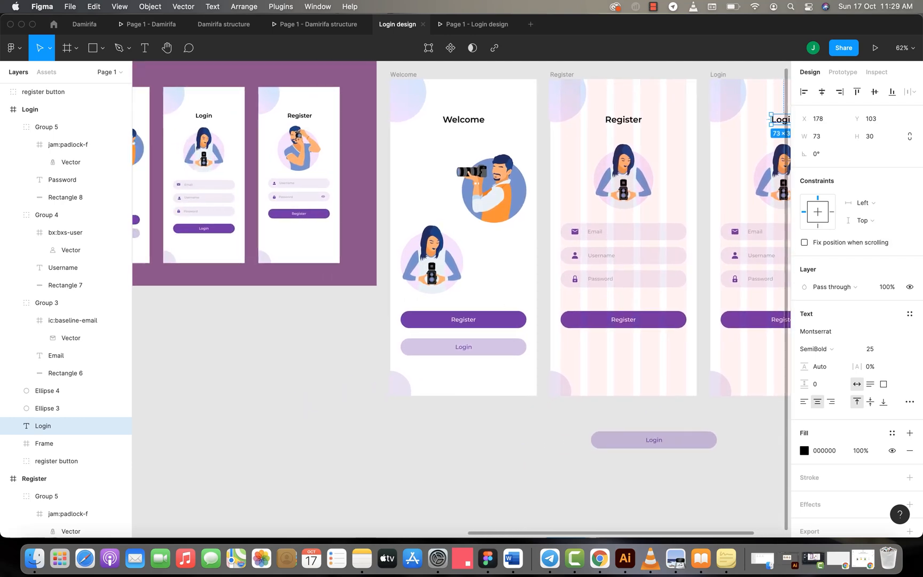
scroll(649, 439, "right", 1)
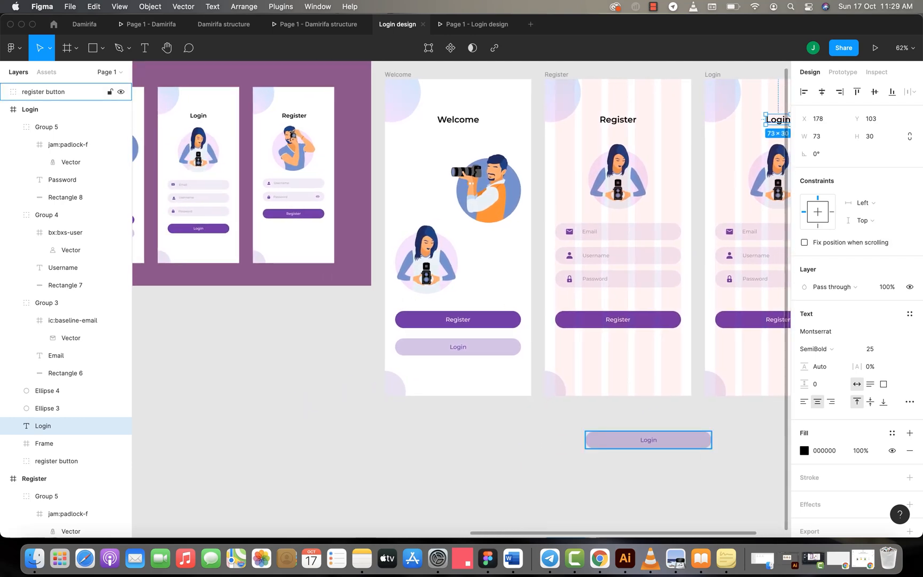
left_click(649, 440)
key("Delete")
scroll(748, 251, "right", 1)
scroll(748, 251, "up", 1)
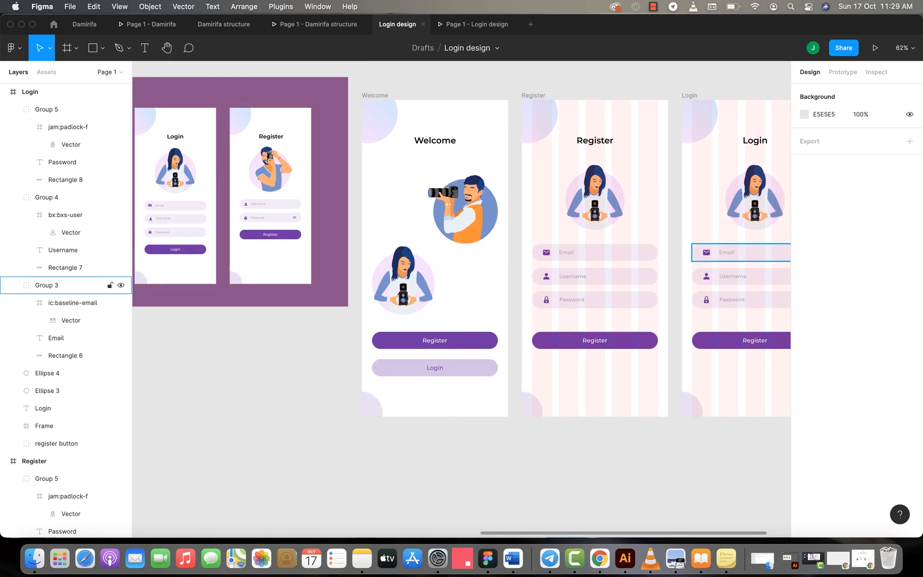
Step: Delete the Email field group from the Login frame
scroll(748, 252, "right", 1)
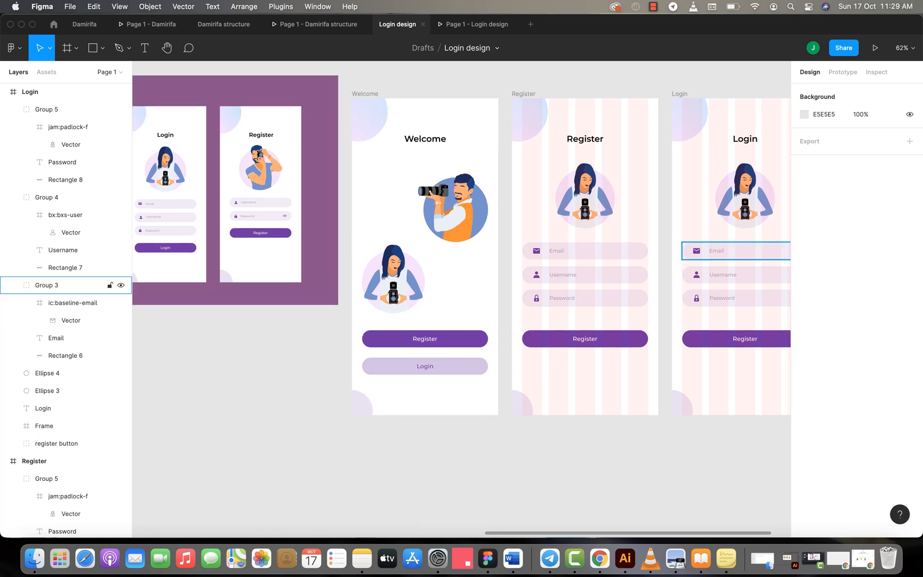
scroll(454, 208, "left", 10)
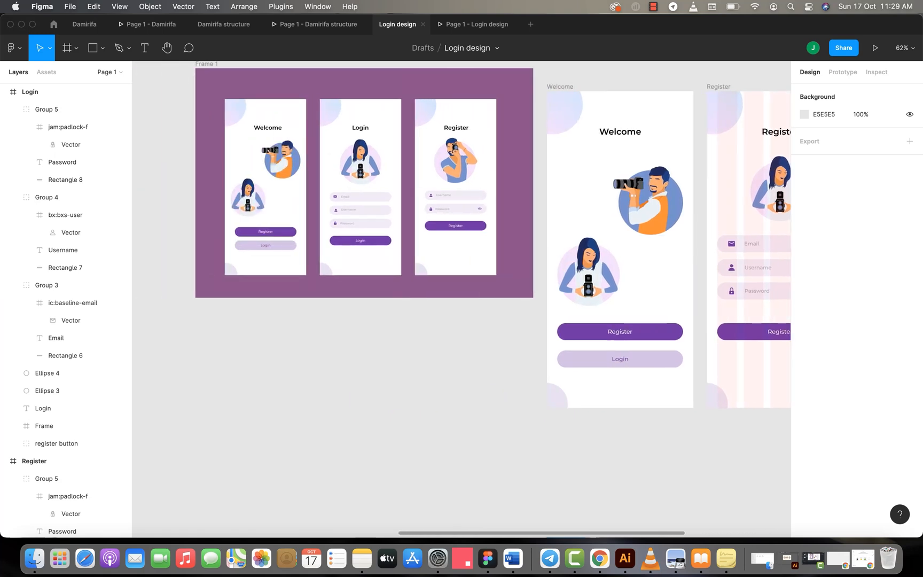
scroll(462, 241, "right", 20)
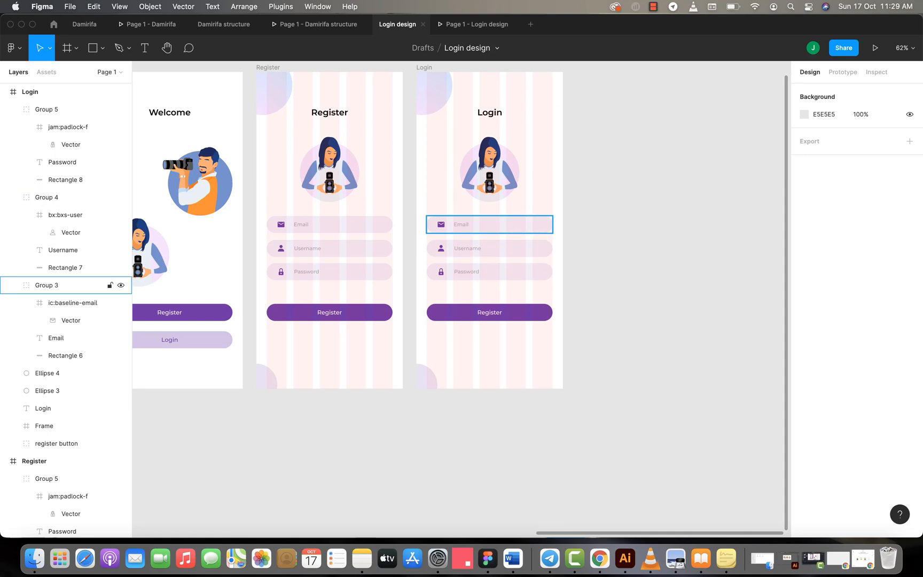
left_click(470, 225)
key("Delete")
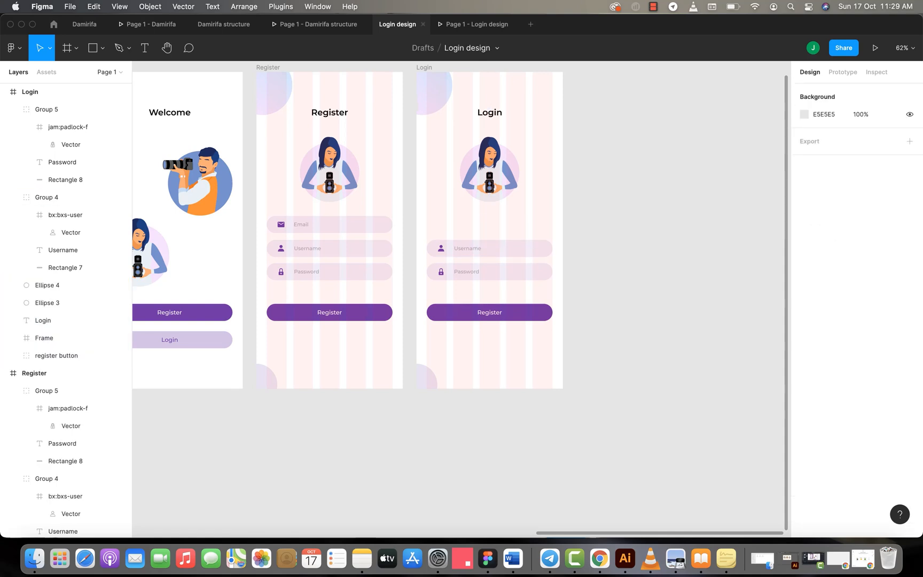
Step: Examine the fields and buttons of the reference screens in the purple frame and compare them with the new frames
scroll(476, 225, "left", 20)
scroll(481, 225, "up", 3)
scroll(481, 224, "up", 2)
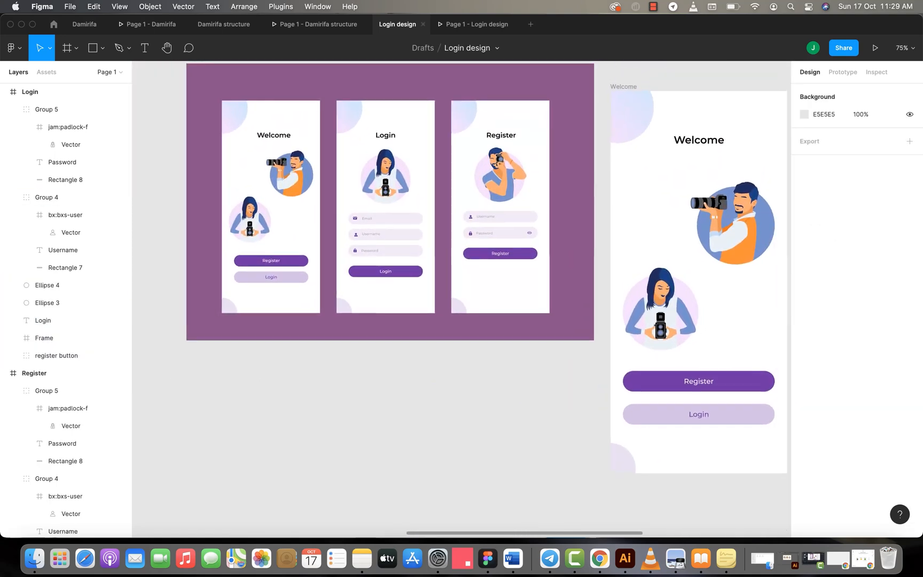
scroll(481, 225, "right", 1)
scroll(480, 223, "up", 3)
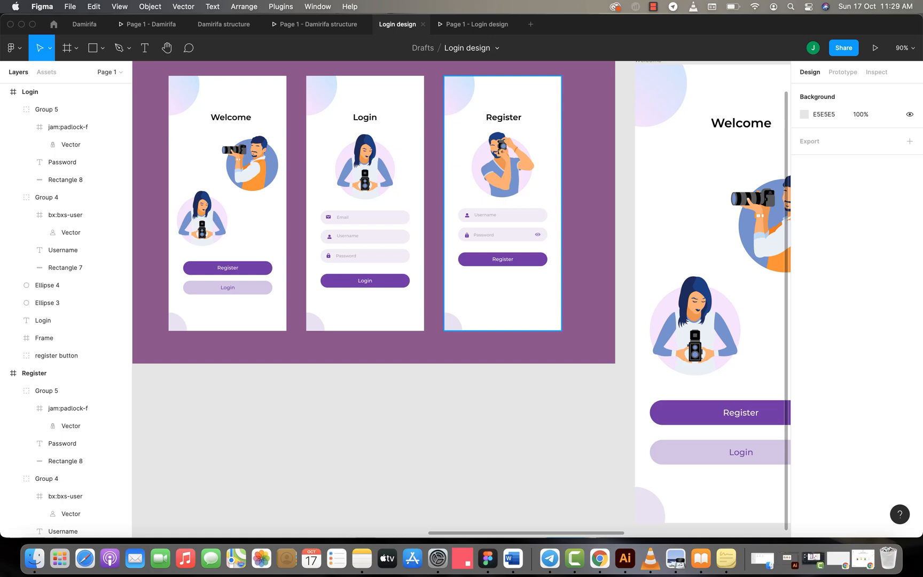
scroll(462, 294, "right", 1)
scroll(461, 294, "down", 5)
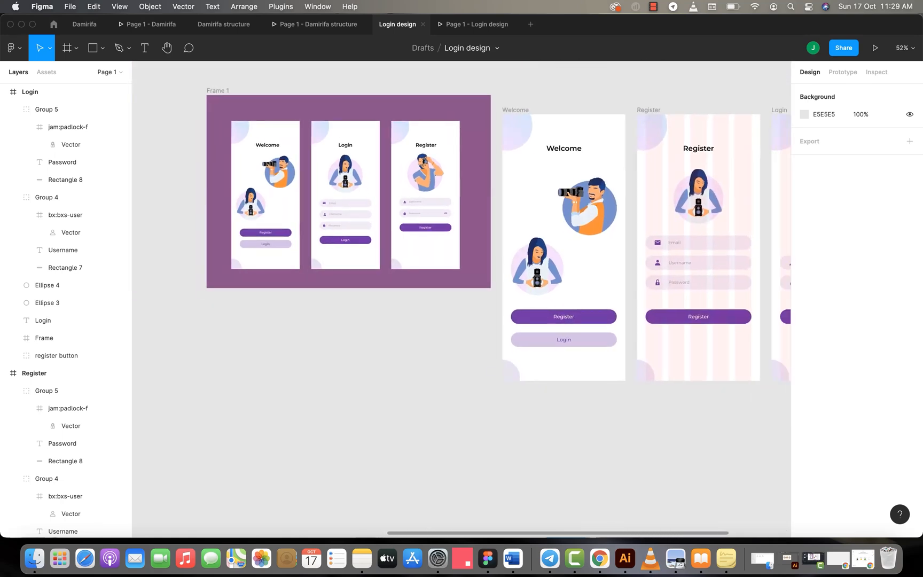
scroll(462, 294, "right", 3)
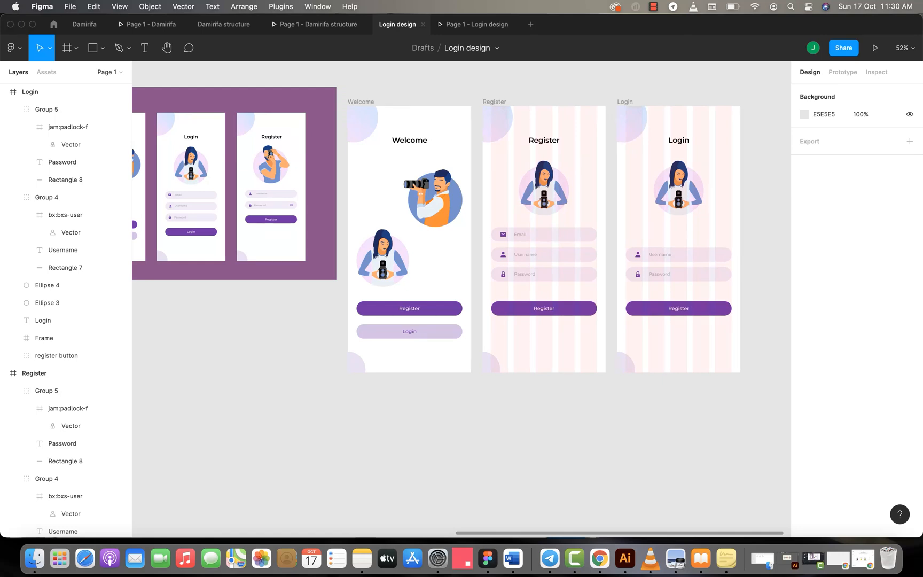
Step: Move the Login frame's Username field, Password field and button up together, level with the Register frame's Email field
left_click(678, 255)
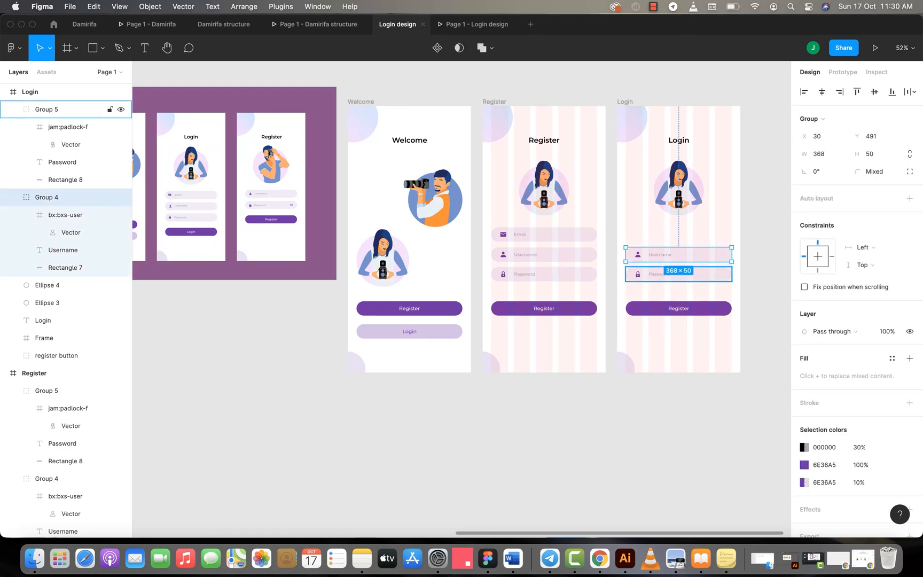
left_click(678, 274, "shift")
left_click(56, 355, "shift")
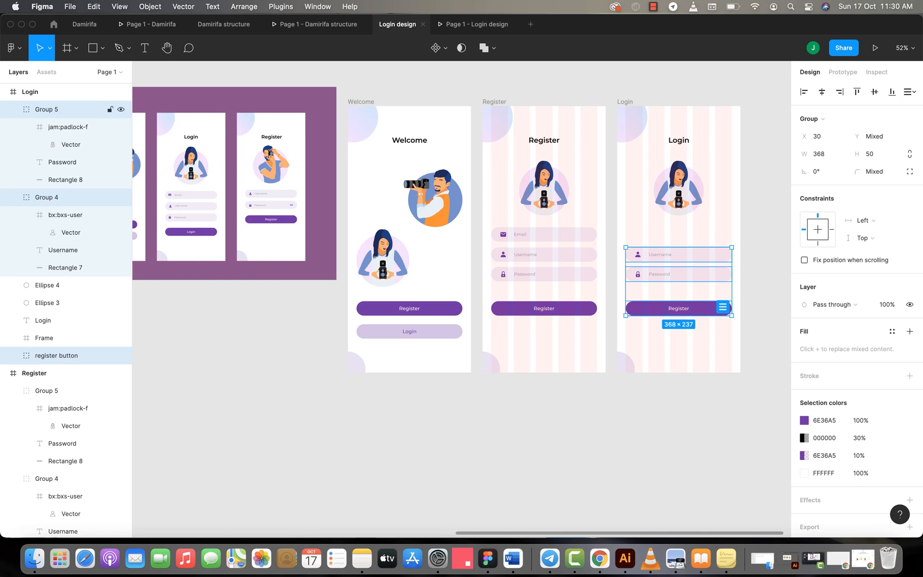
left_click_drag(678, 274, 678, 254)
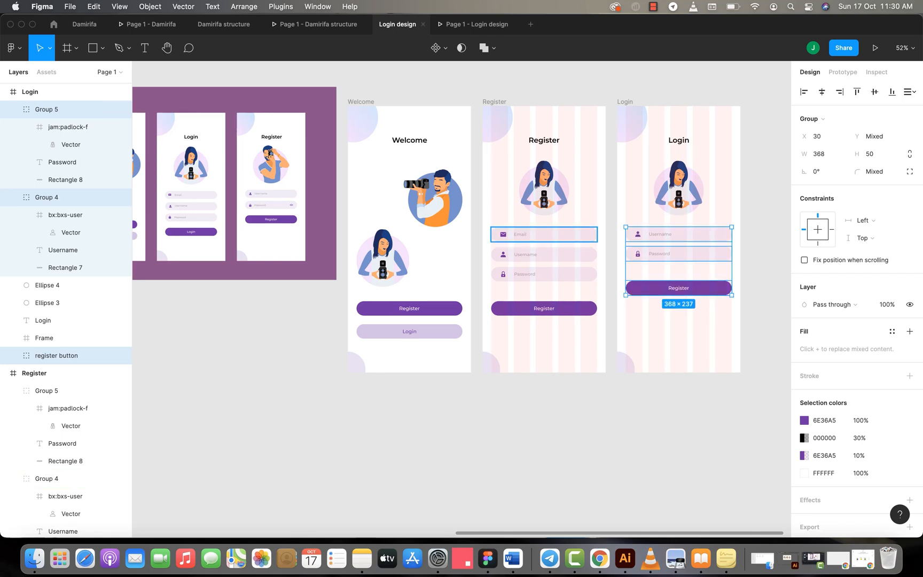
scroll(668, 251, "right", 1)
scroll(433, 241, "up", 1)
scroll(433, 240, "right", 1)
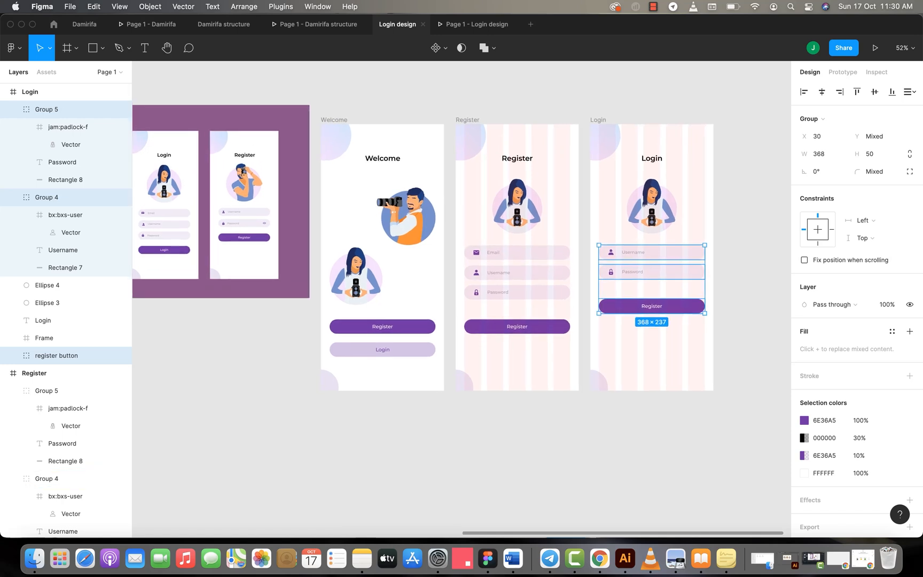
left_click(748, 284)
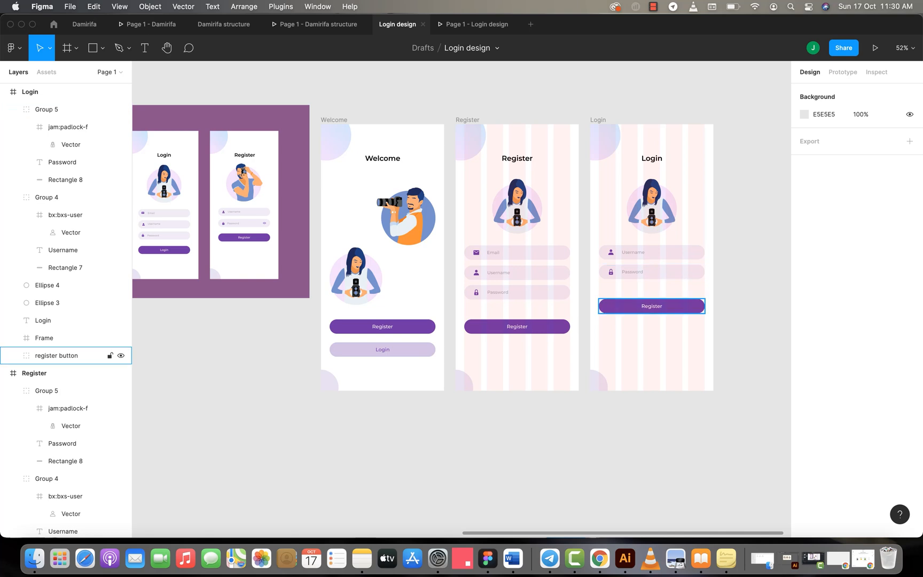
Step: Change the Login frame's button label to "Login" and centre it horizontally and vertically on its rectangle
double_click(652, 306)
key("Return")
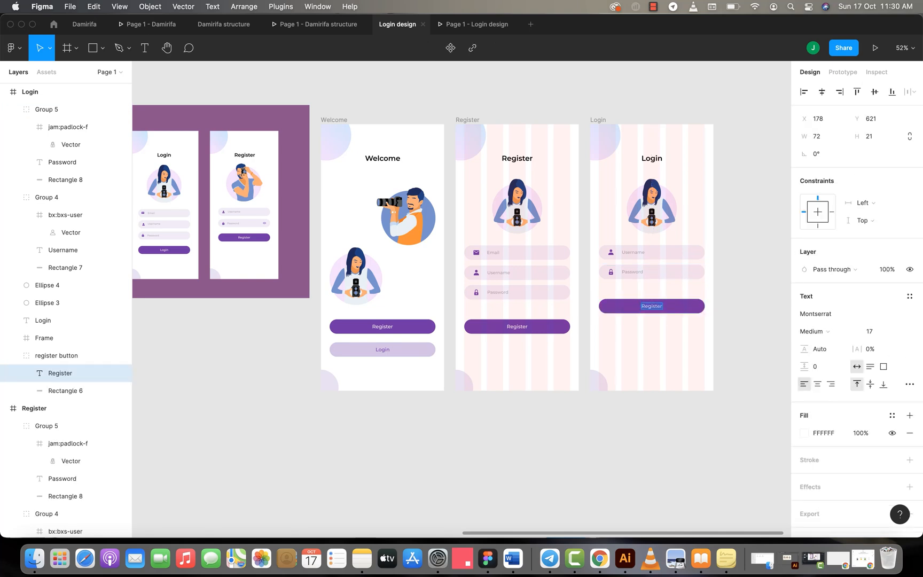
type("Login")
key("Escape")
left_click(70, 390, "shift")
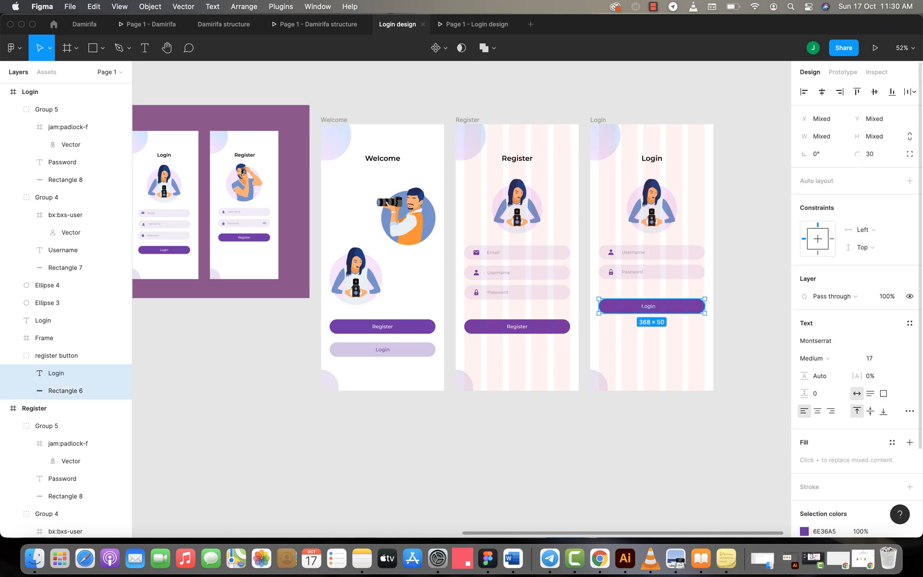
left_click(821, 91)
left_click(875, 91)
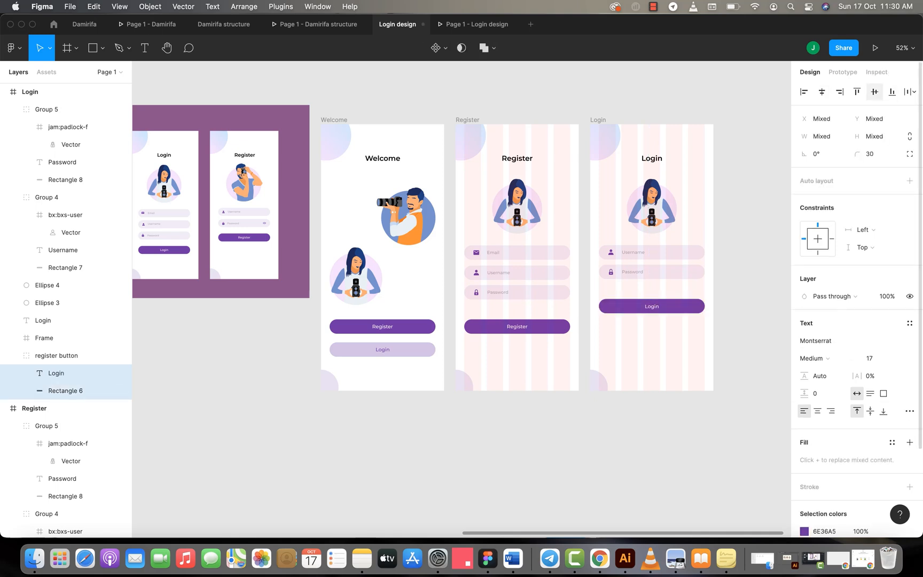
Step: Hide the five-column layout grid of the Register frame
left_click(35, 409)
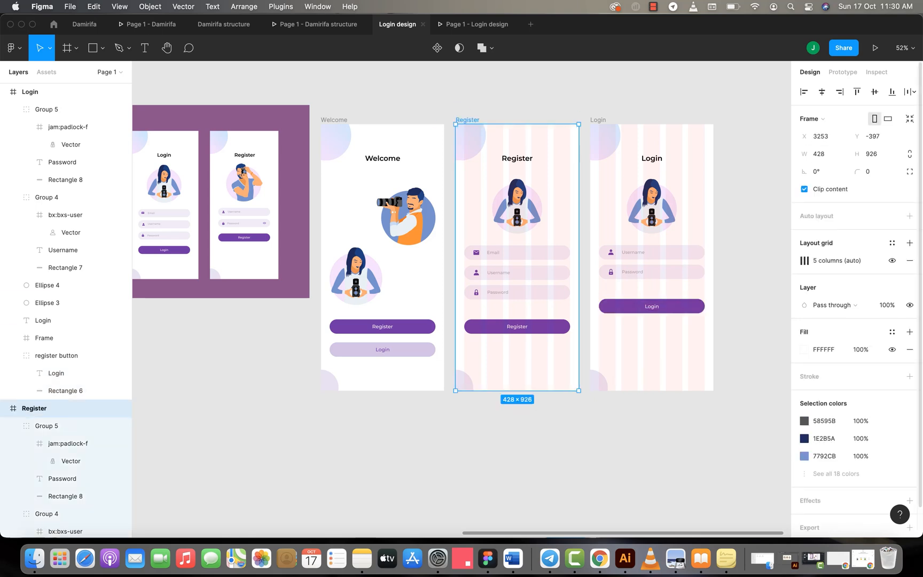
left_click(892, 260)
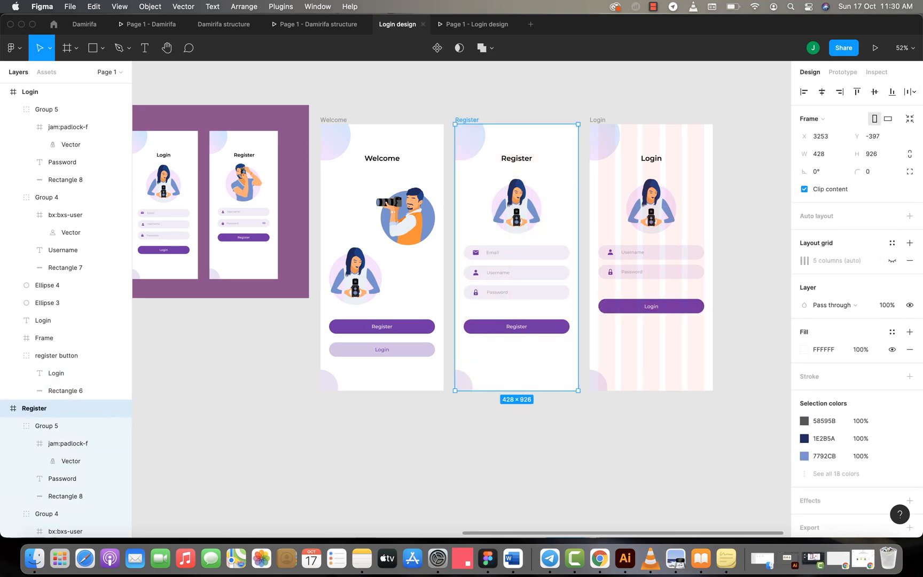
scroll(422, 235, "right", 5)
scroll(422, 235, "down", 2)
scroll(422, 235, "right", 3)
scroll(422, 235, "up", 1)
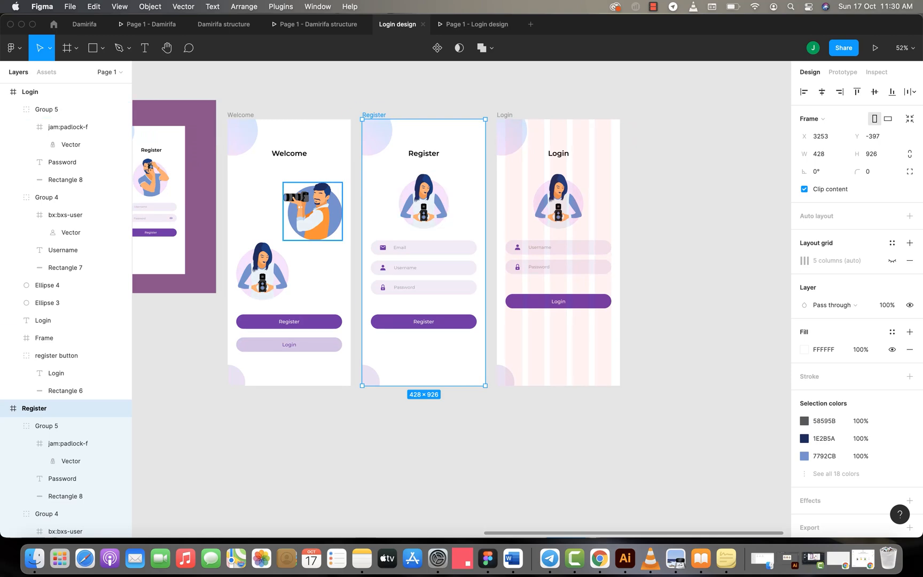
scroll(534, 214, "up", 3)
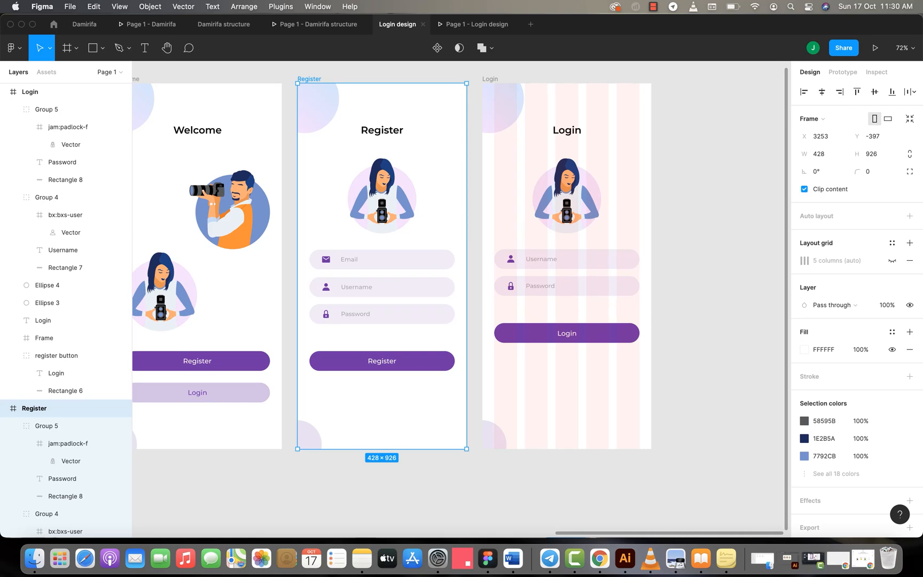
scroll(534, 214, "down", 1)
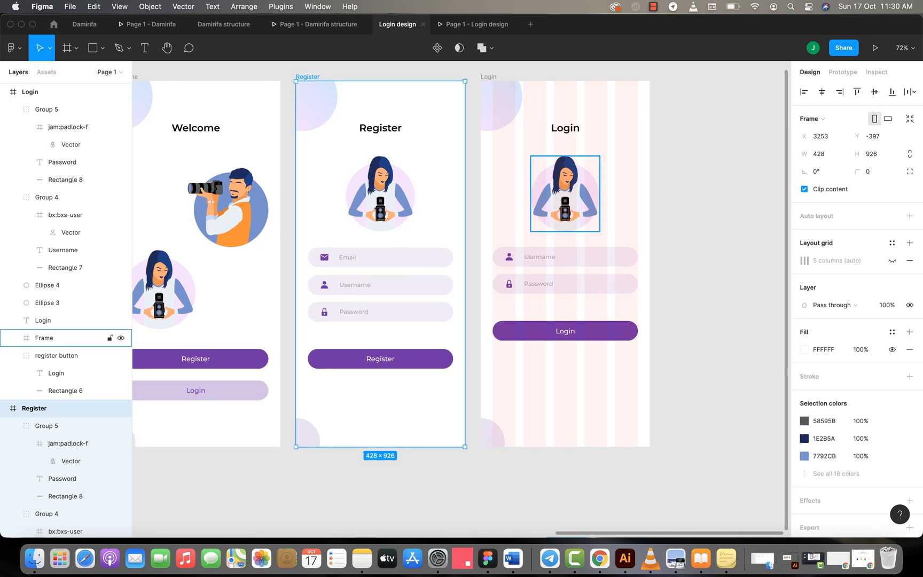
scroll(565, 193, "left", 3)
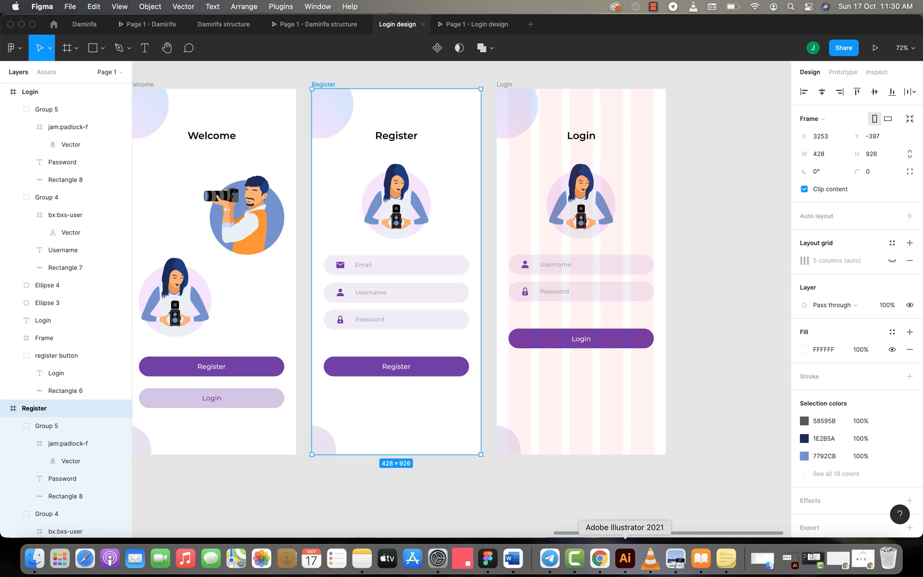
Step: Switch to Illustrator and select and copy the bearded photographer illustration with its circle, without the cream background
left_click(626, 558)
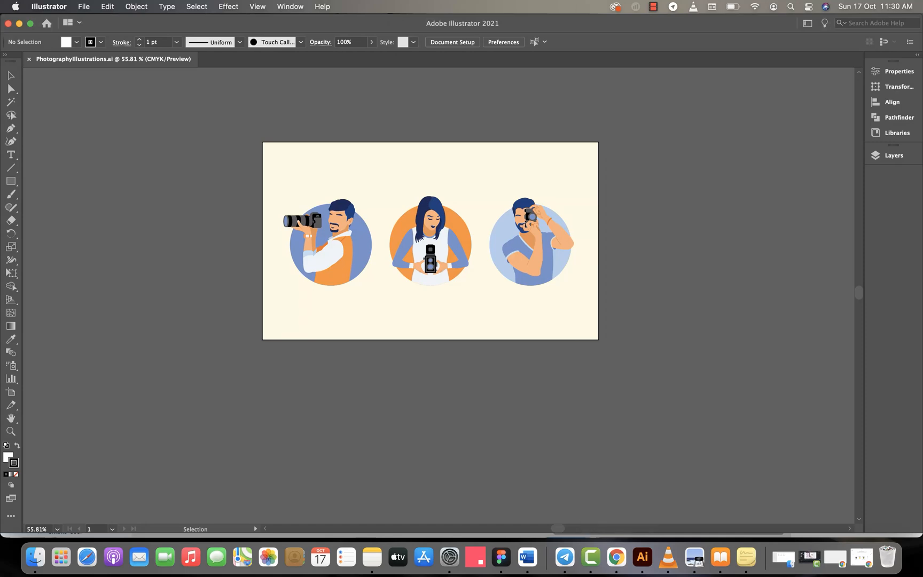
left_click_drag(540, 400, 586, 200)
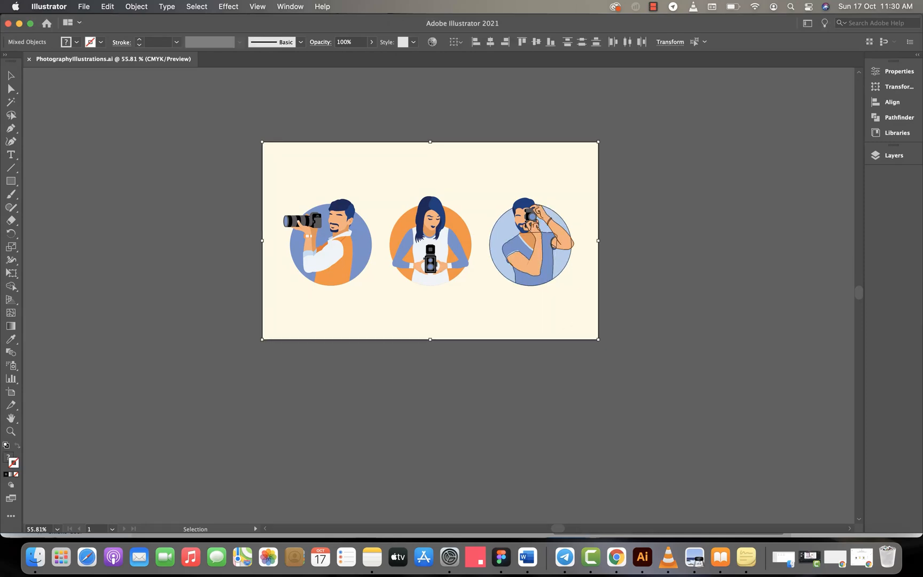
left_click_drag(566, 354, 609, 412)
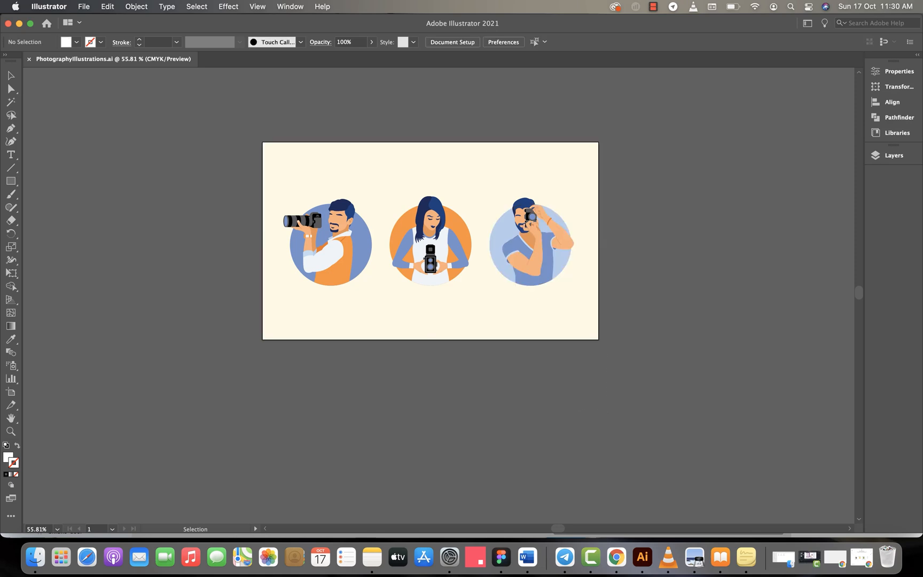
left_click_drag(596, 340, 488, 174)
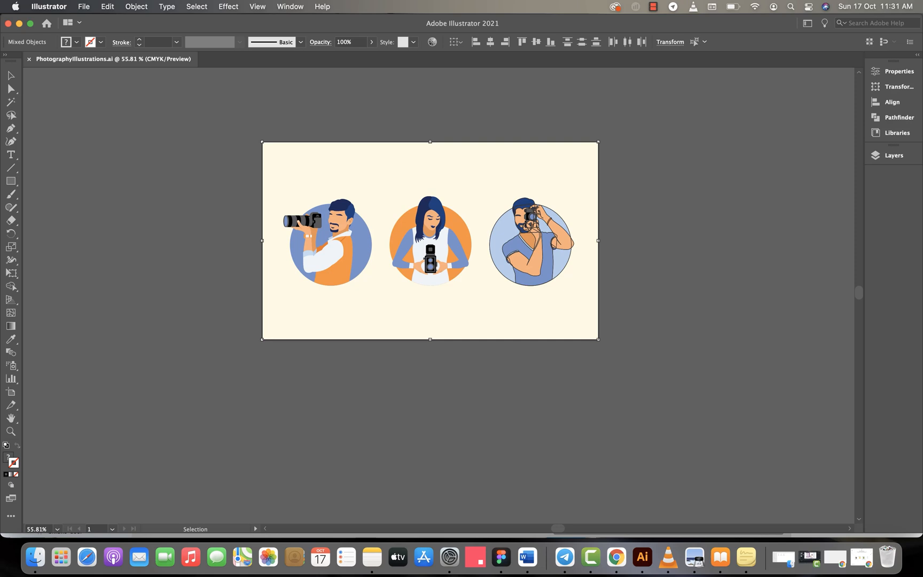
left_click(555, 311, "shift")
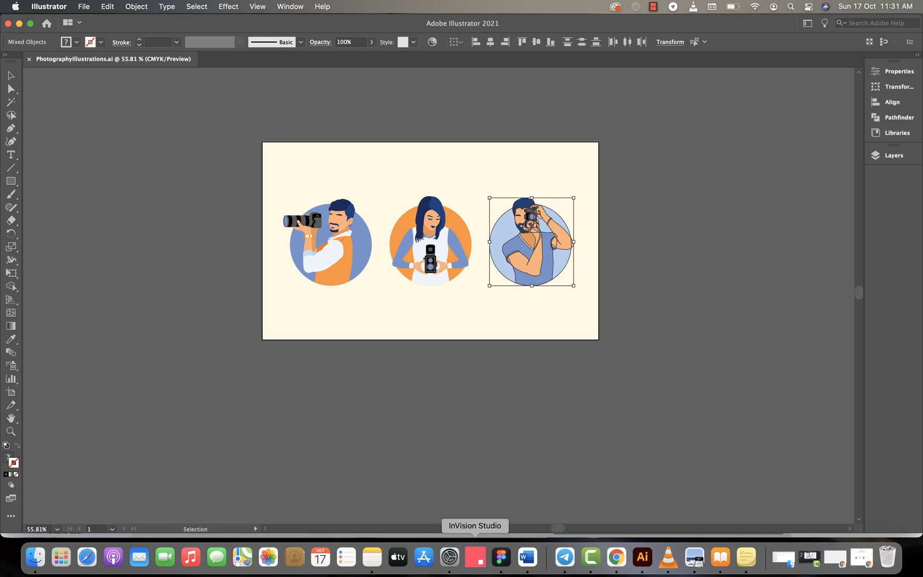
Step: Switch back to Figma, paste the bearded photographer illustration and place it in the Login frame beside the existing woman illustration
left_click(500, 558)
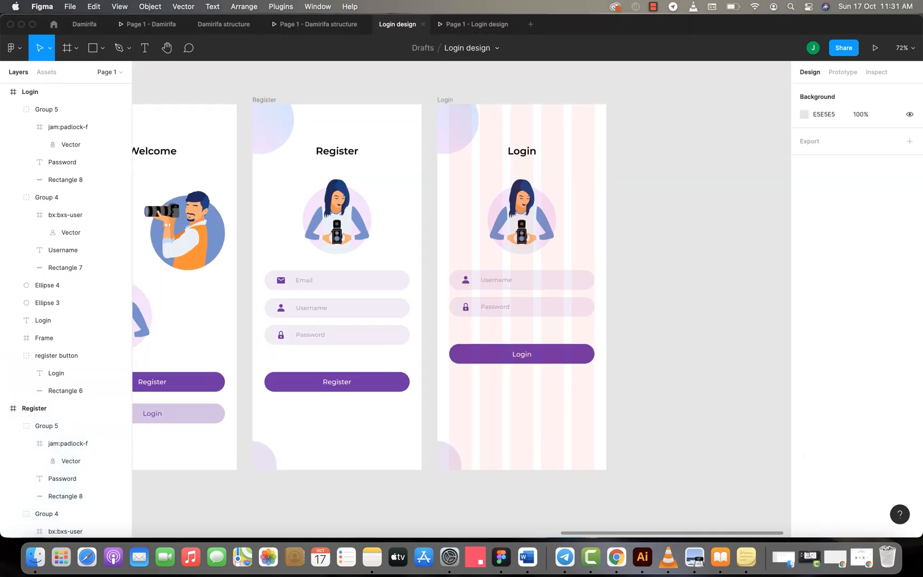
key("super+v")
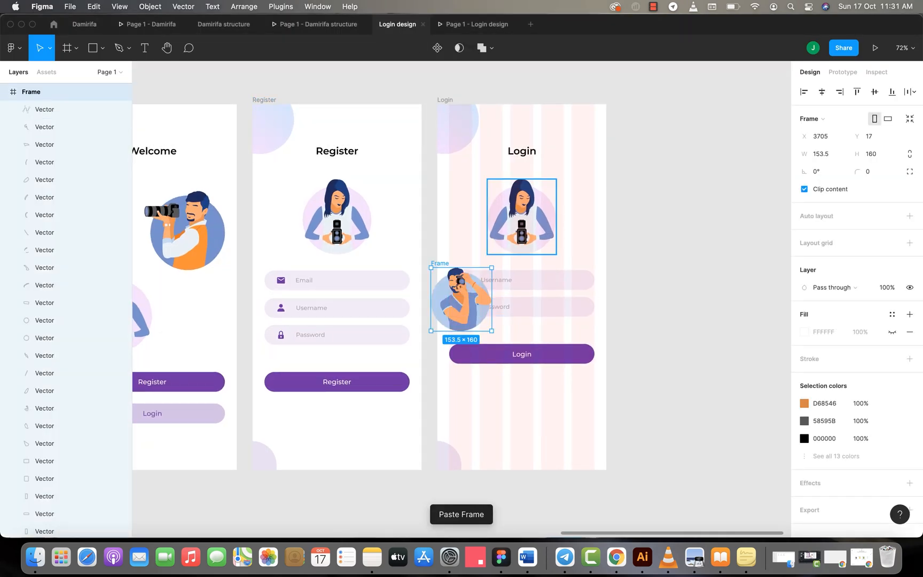
left_click_drag(462, 299, 576, 199)
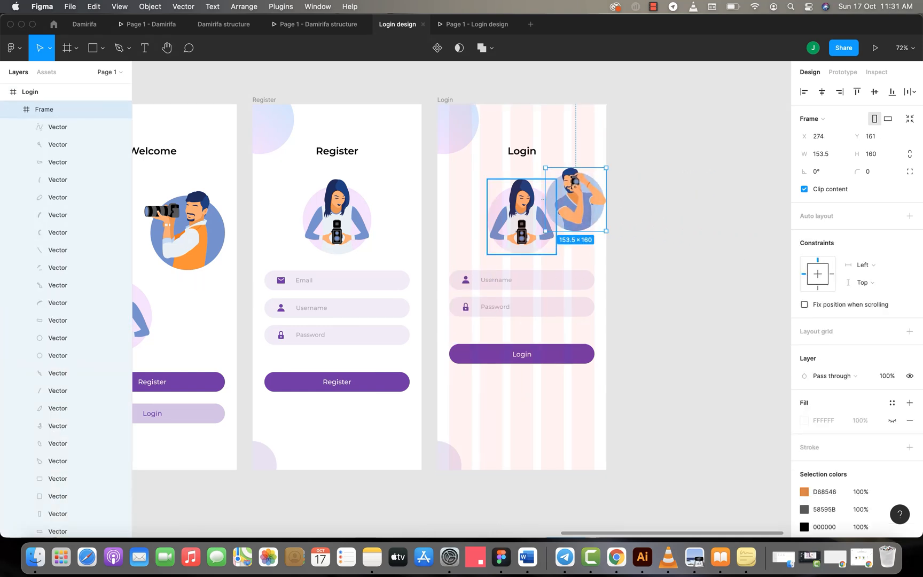
Step: Delete the woman illustration from the Login frame and put the bearded photographer in its place, centred horizontally
left_click(522, 216)
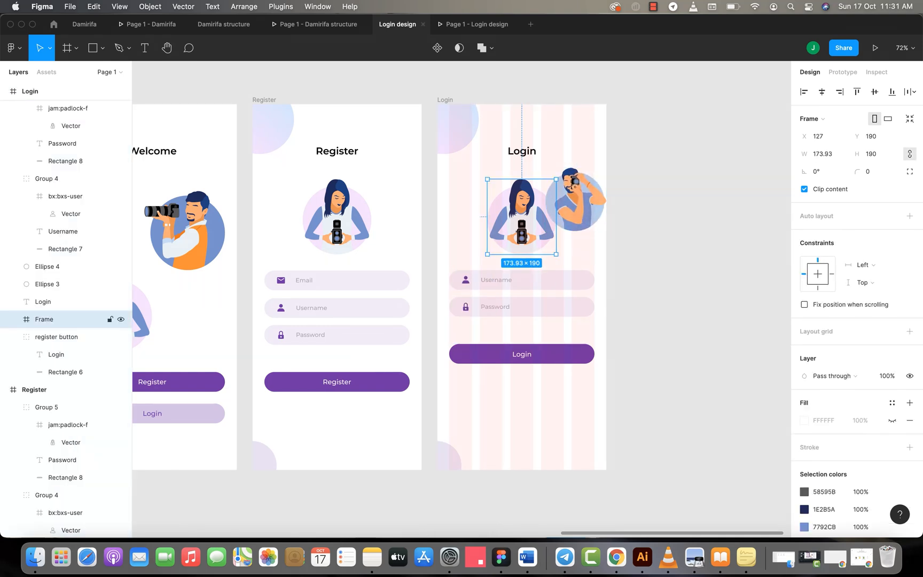
key("Delete")
left_click_drag(576, 199, 521, 219)
left_click(821, 92)
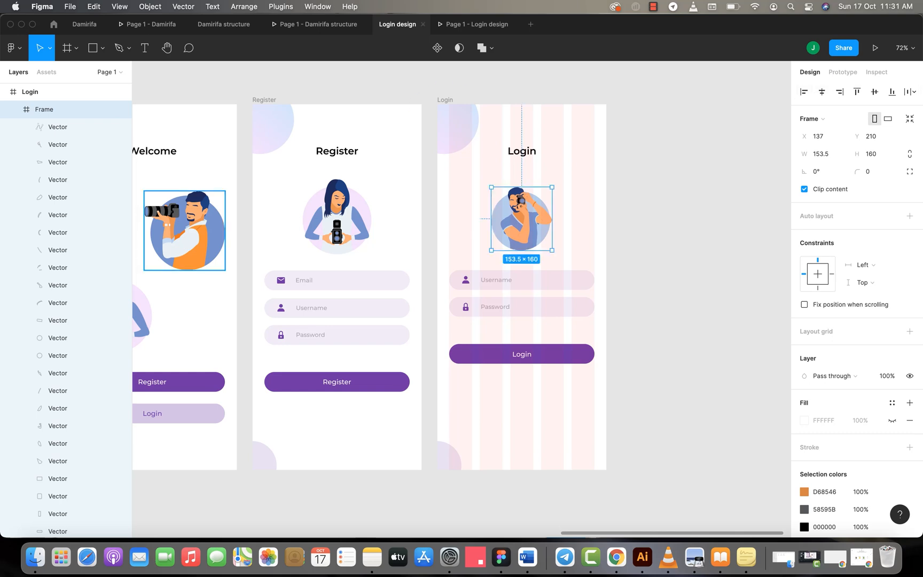
Step: Lock the proportions of the bearded photographer illustration in the Login frame and set its height to 190
left_click(337, 217)
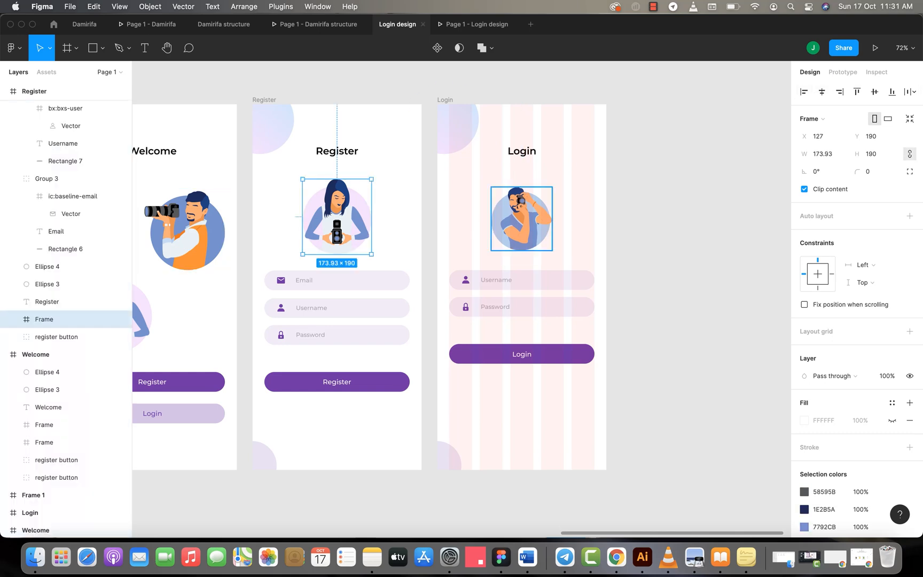
left_click(522, 219)
left_click(910, 154)
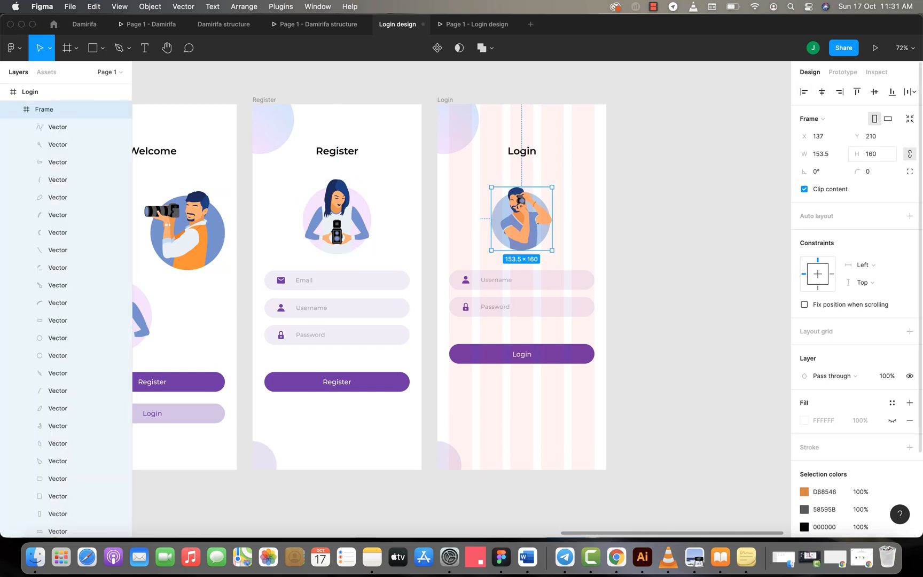
left_click(872, 154)
type("190")
key("Return")
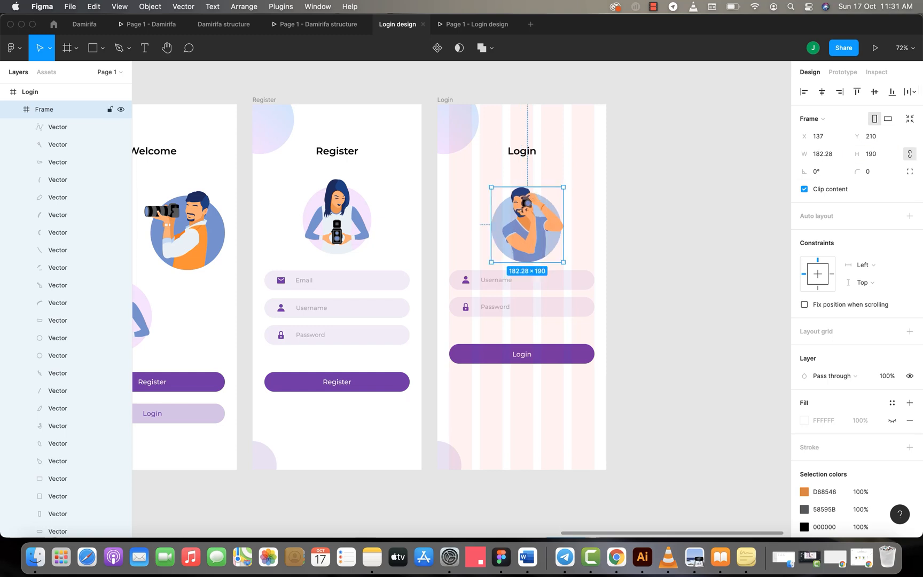
Step: Centre the bearded photographer horizontally under the Login title and set its Y position to 190, matching the Register illustration
left_click_drag(527, 225, 522, 213)
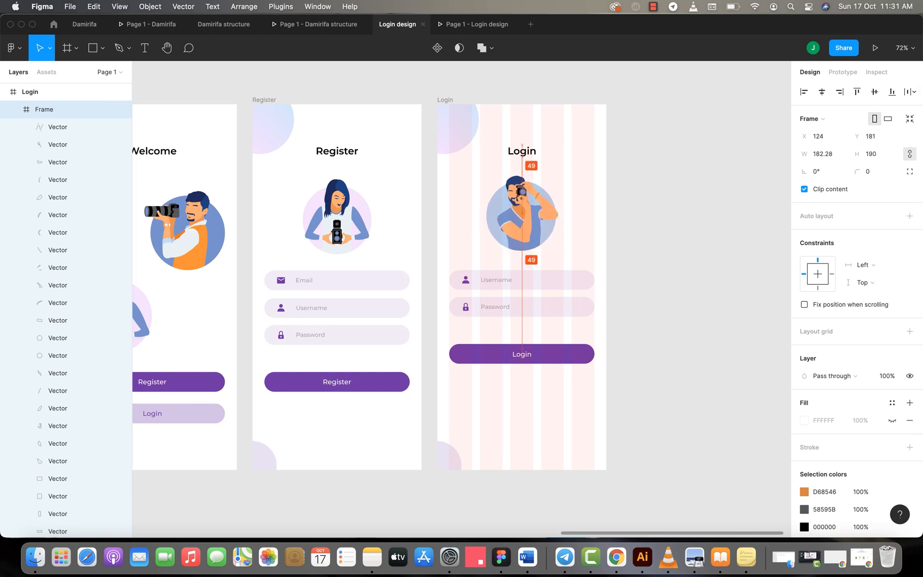
left_click(336, 217)
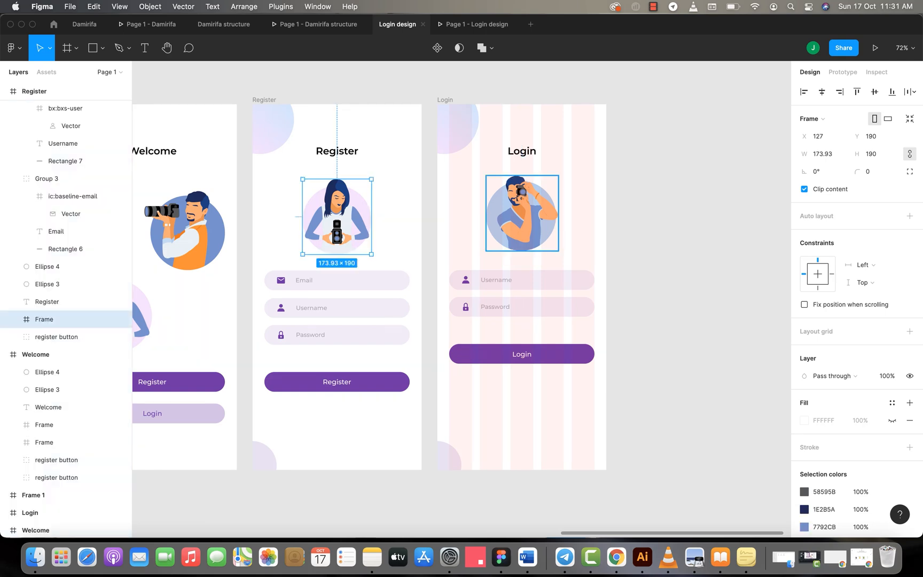
left_click(522, 213)
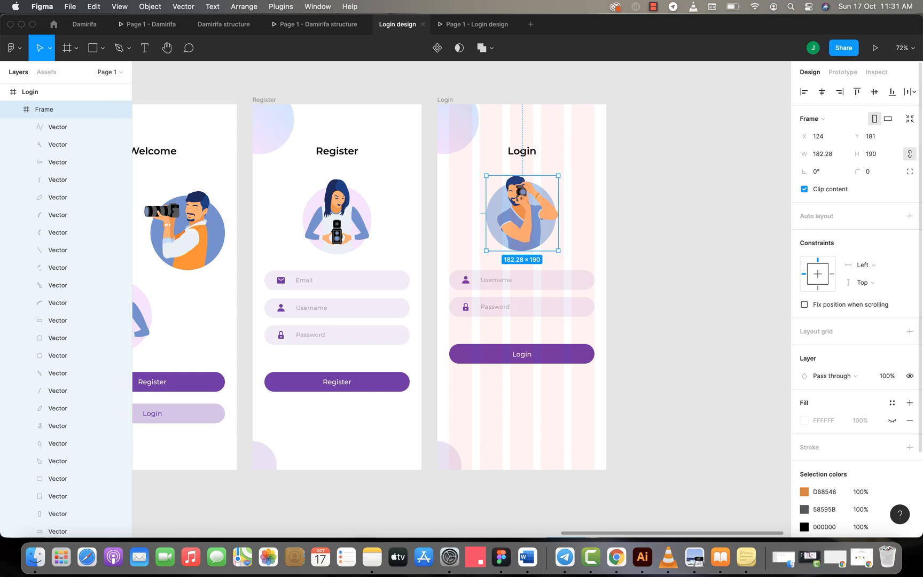
left_click(872, 136)
type("190")
key("Return")
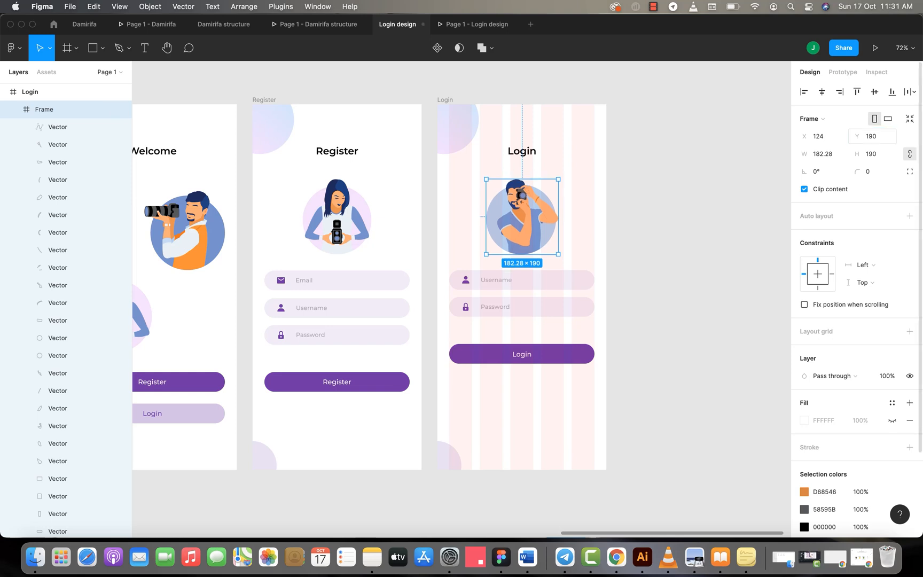
Step: Reduce the bearded photographer illustration to a height of 185 with its proportions locked
left_click(871, 154)
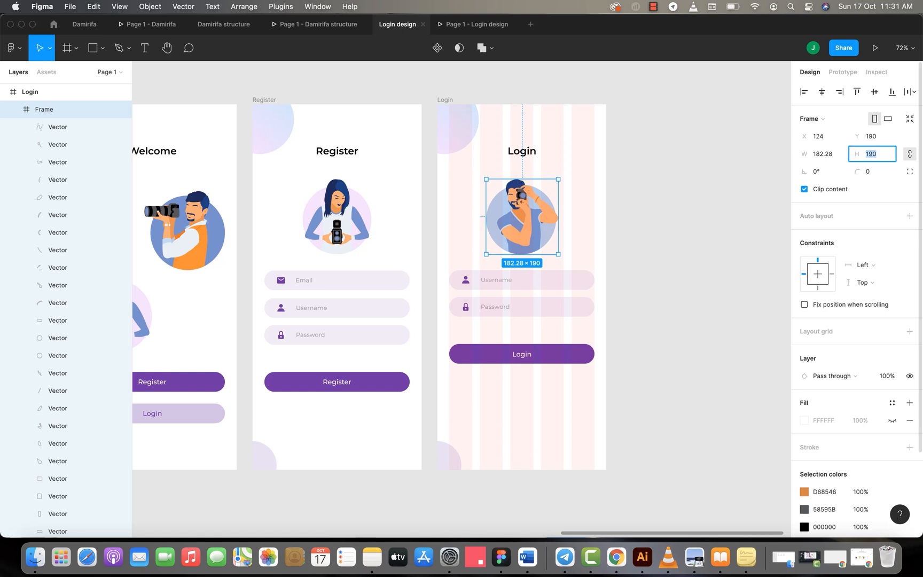
key("Down")
key("Down")
key("Down")
key("Down")
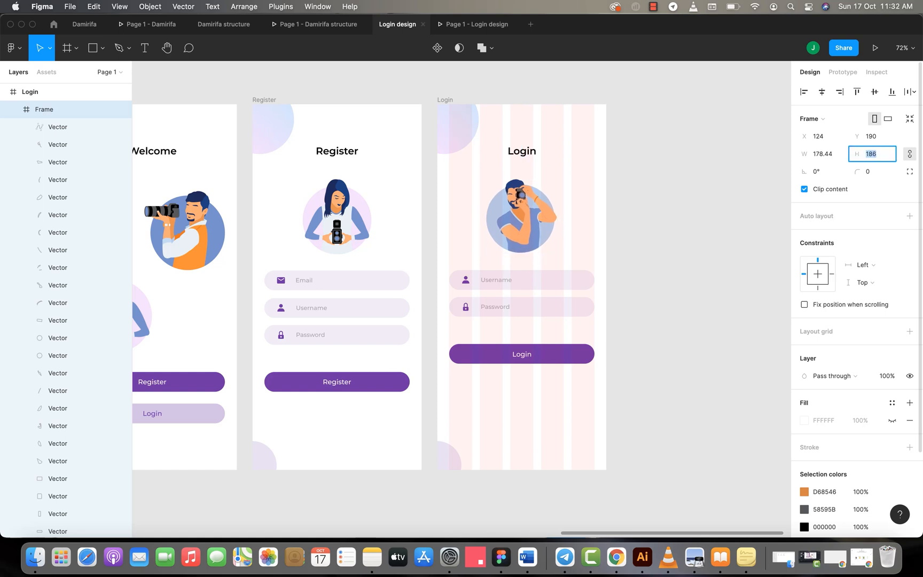
key("Down")
key("Return")
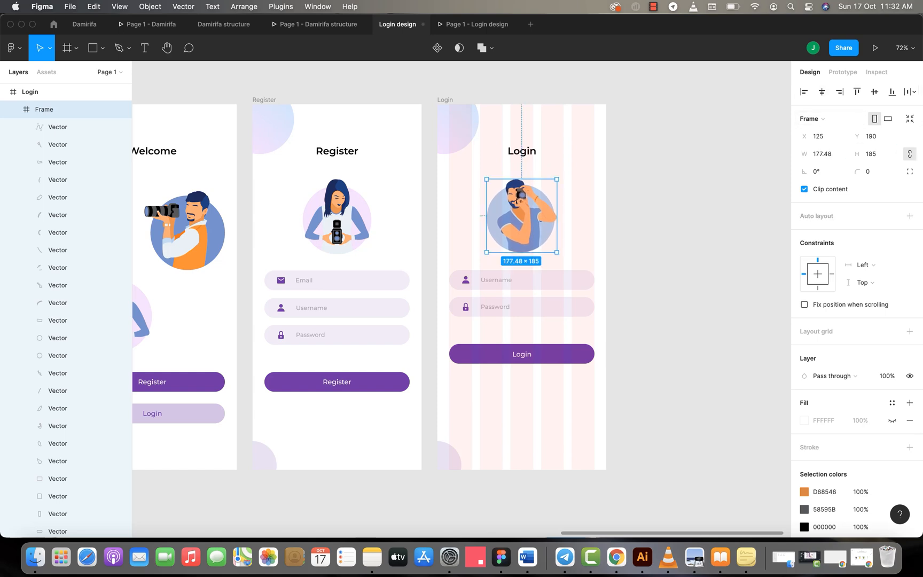
key("Escape")
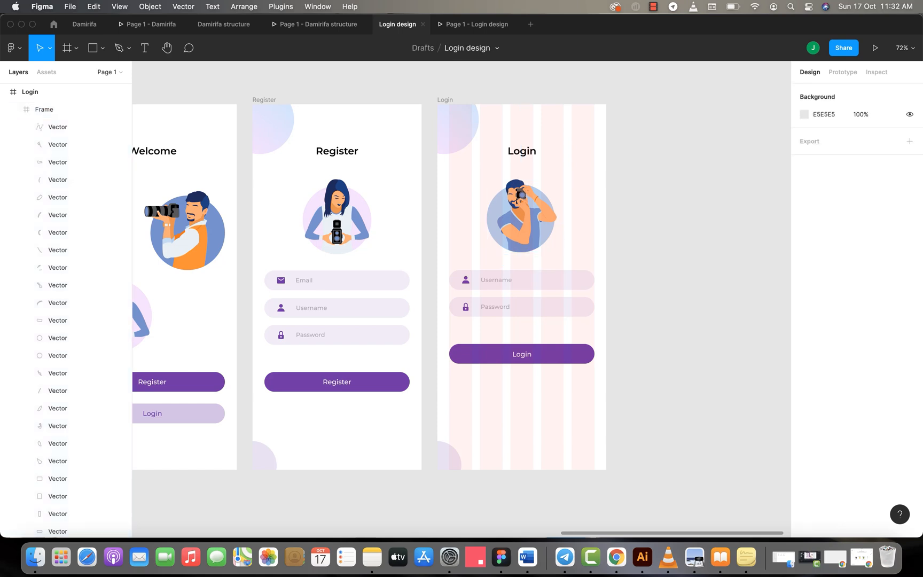
Step: Examine the username and password fields of the two-field screen in the purple reference mock-up
scroll(657, 231, "left", 9)
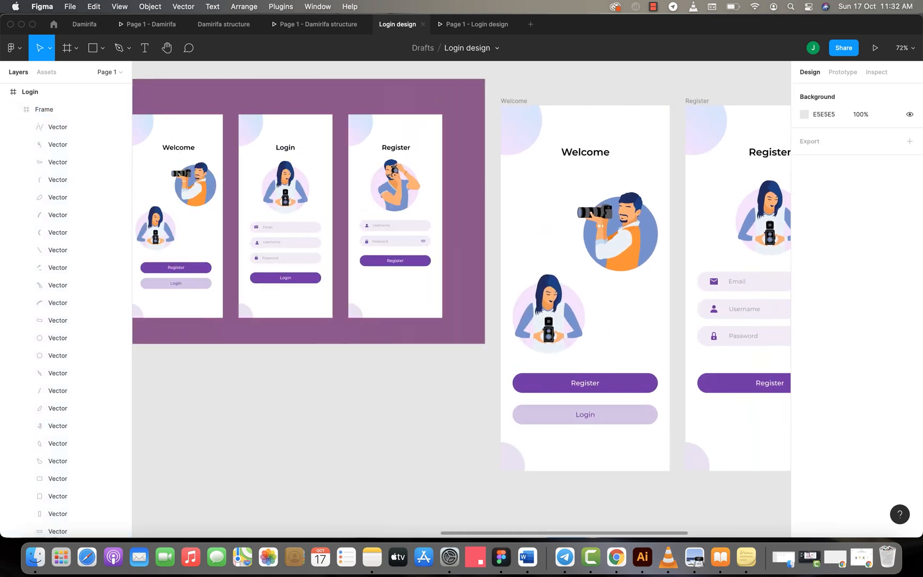
scroll(360, 233, "up", 6)
scroll(461, 299, "right", 5)
scroll(462, 299, "up", 2)
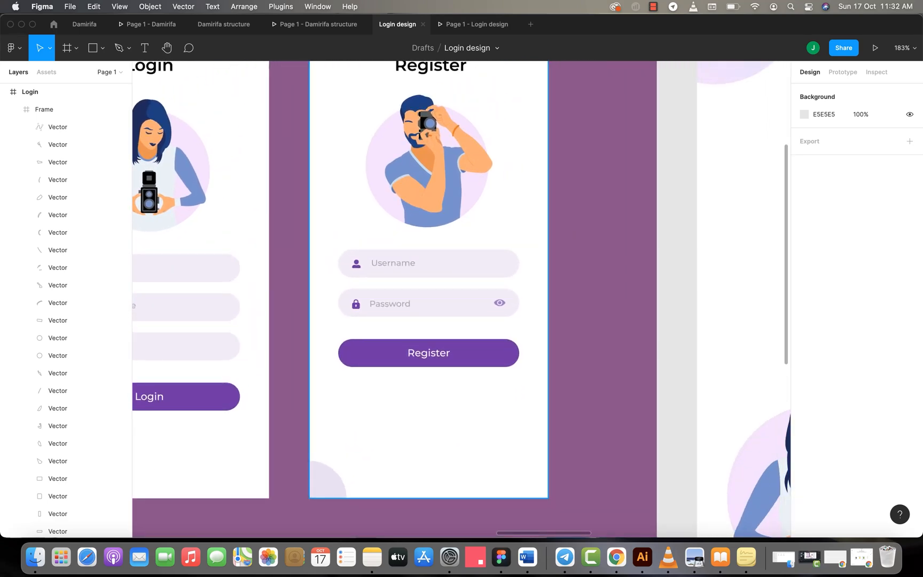
scroll(462, 299, "down", 6)
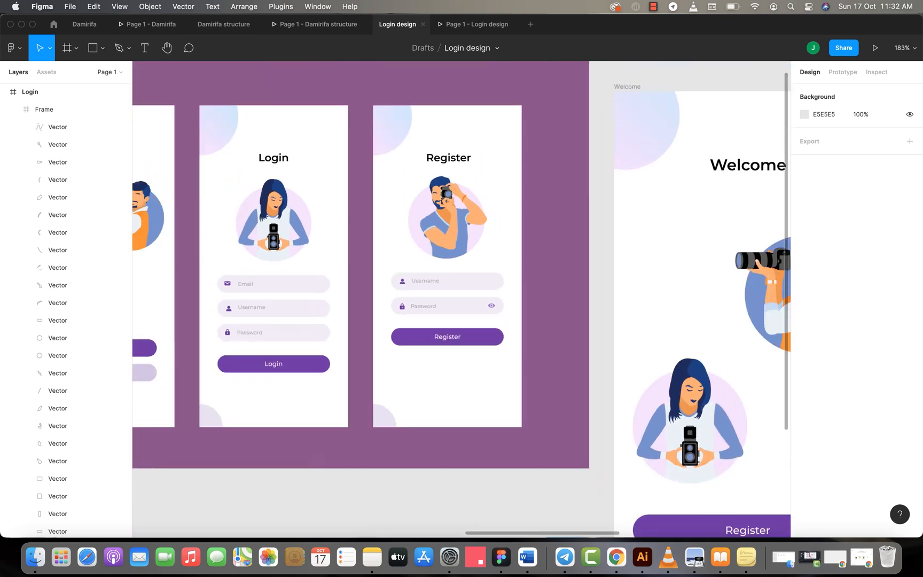
scroll(462, 299, "down", 2)
scroll(461, 299, "right", 6)
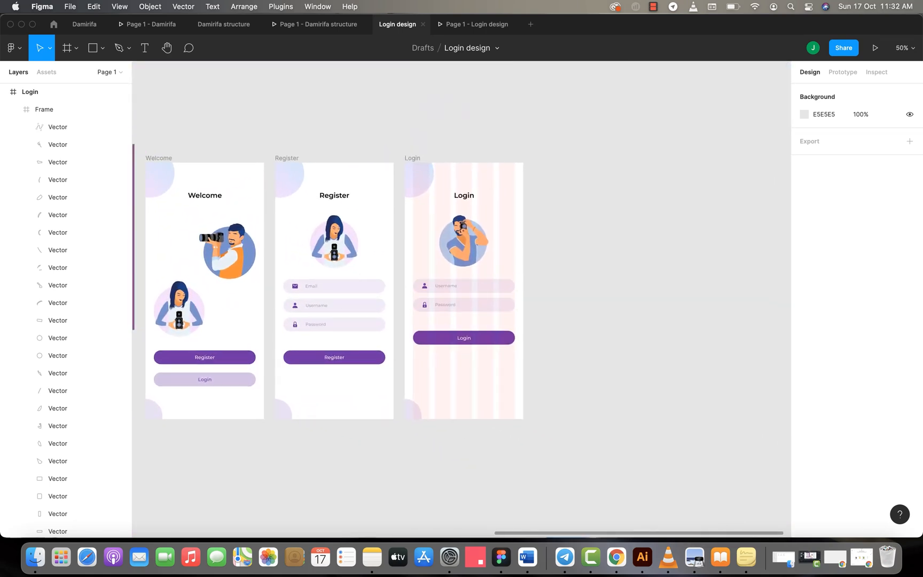
Step: Open the Iconify plugin and search it for "eye" icons
right_click(559, 264)
mouse_move(588, 337)
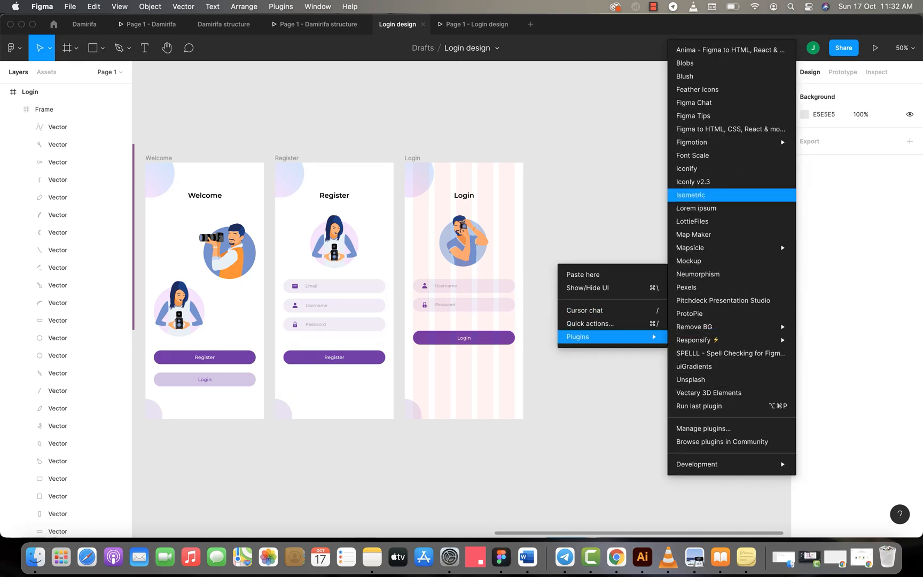
left_click(689, 168)
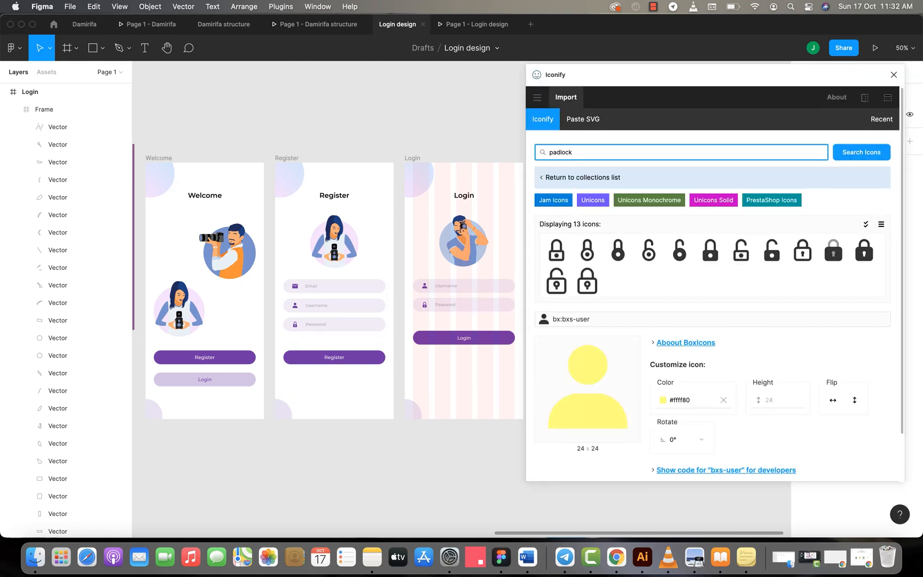
key("super+a")
type("eye")
key("Return")
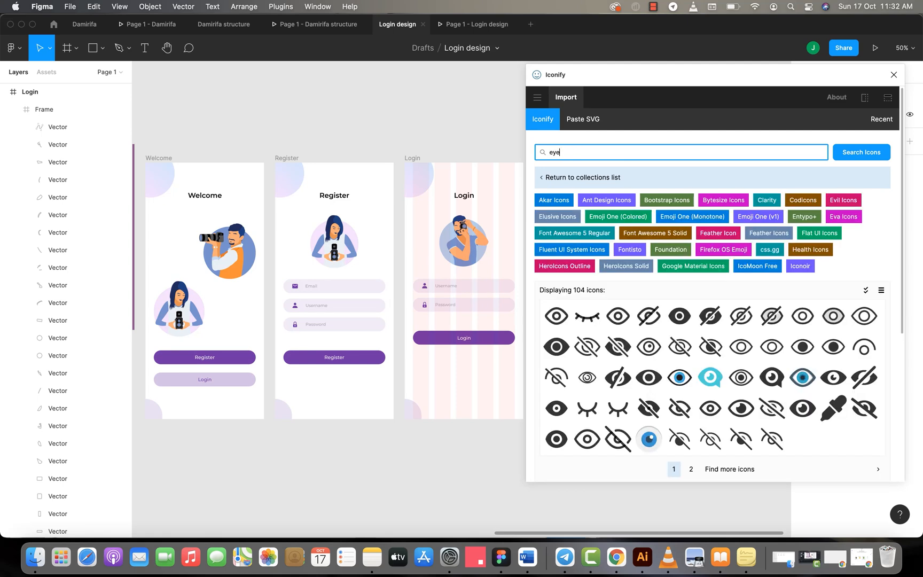
Step: Import the bi:eye-fill icon into the right end of the Login frame's password field and close Iconify
scroll(490, 292, "right", 1)
scroll(491, 292, "up", 5)
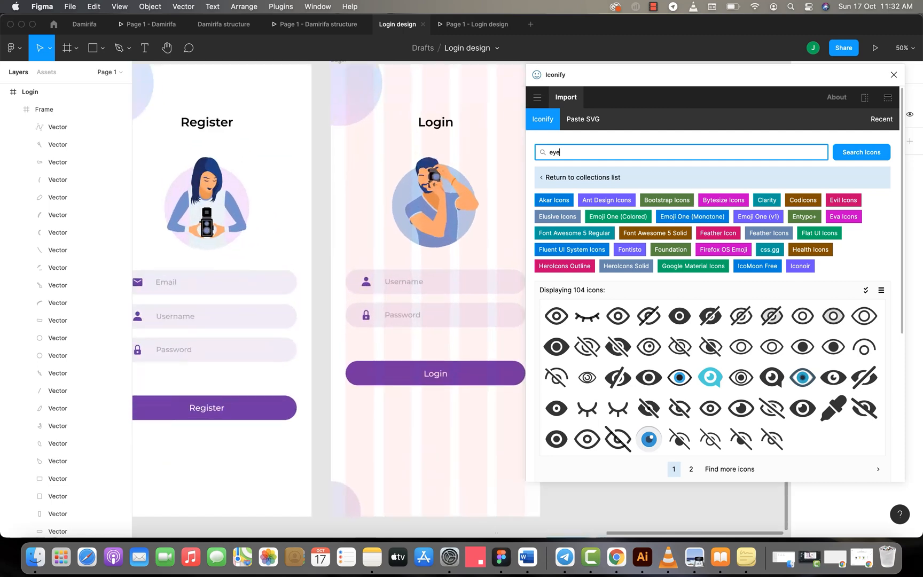
scroll(491, 291, "right", 2)
scroll(490, 292, "up", 2)
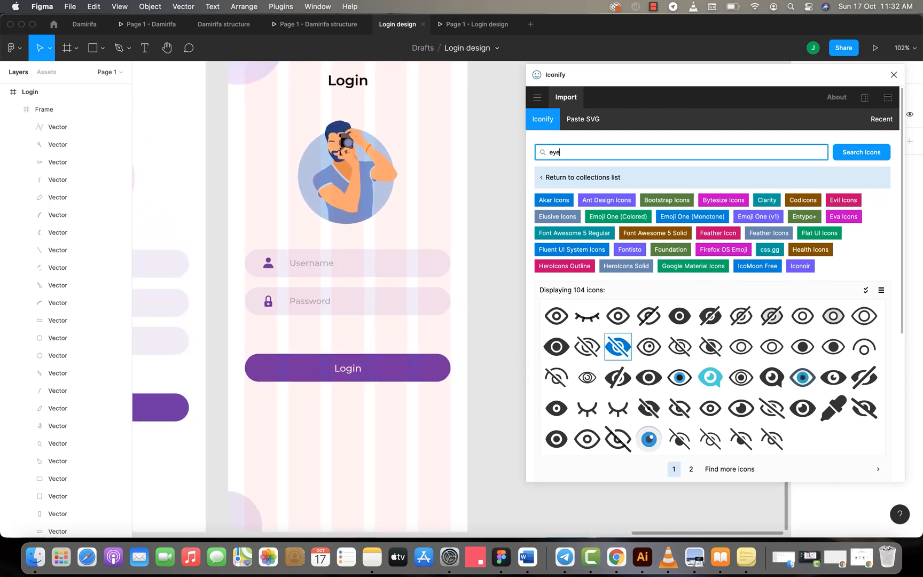
left_click_drag(556, 346, 427, 302)
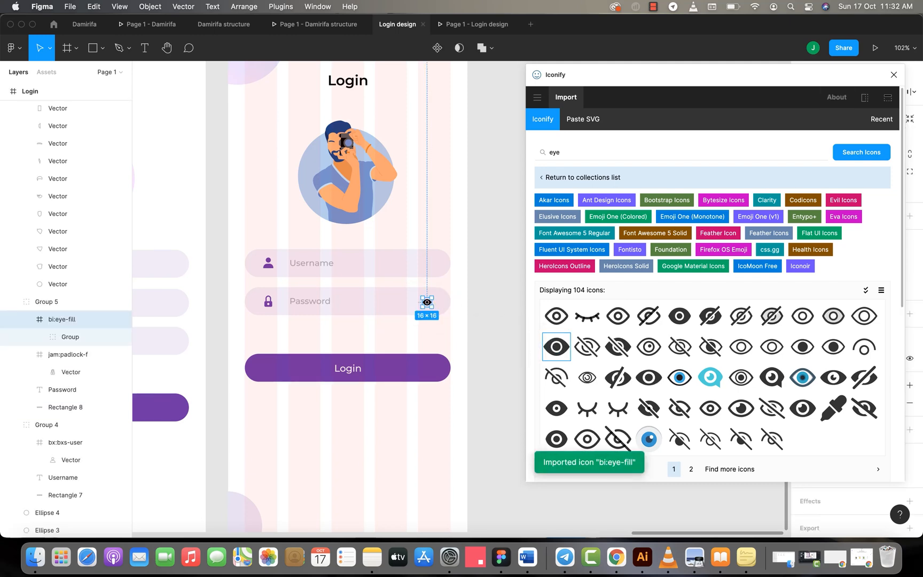
left_click(894, 74)
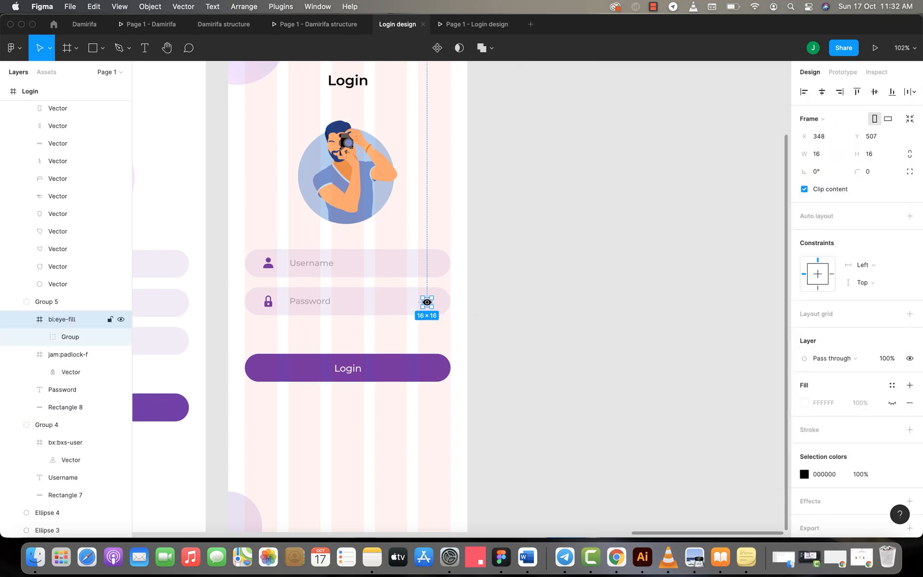
left_click(566, 315)
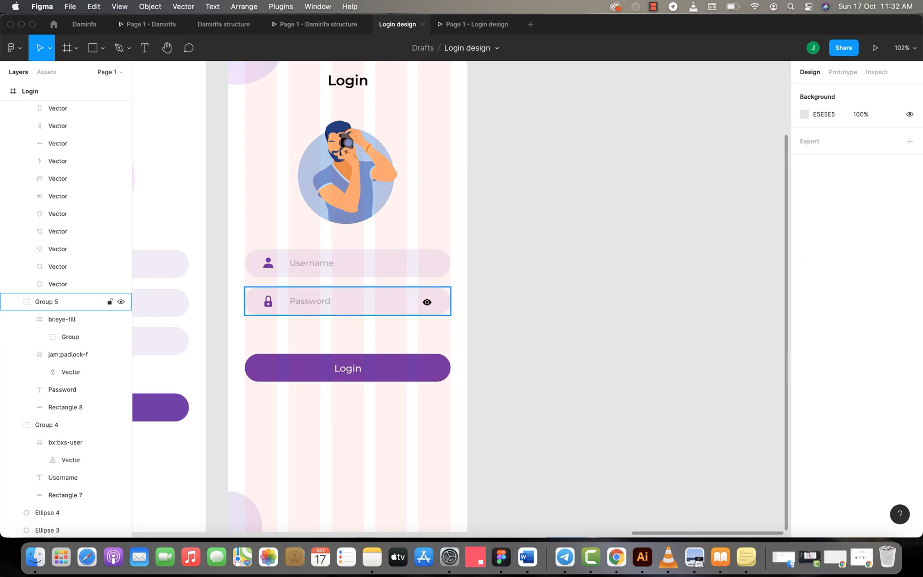
Step: Recolour the eye icon in the password field to purple 6E36A5 at 70% opacity
double_click(427, 303)
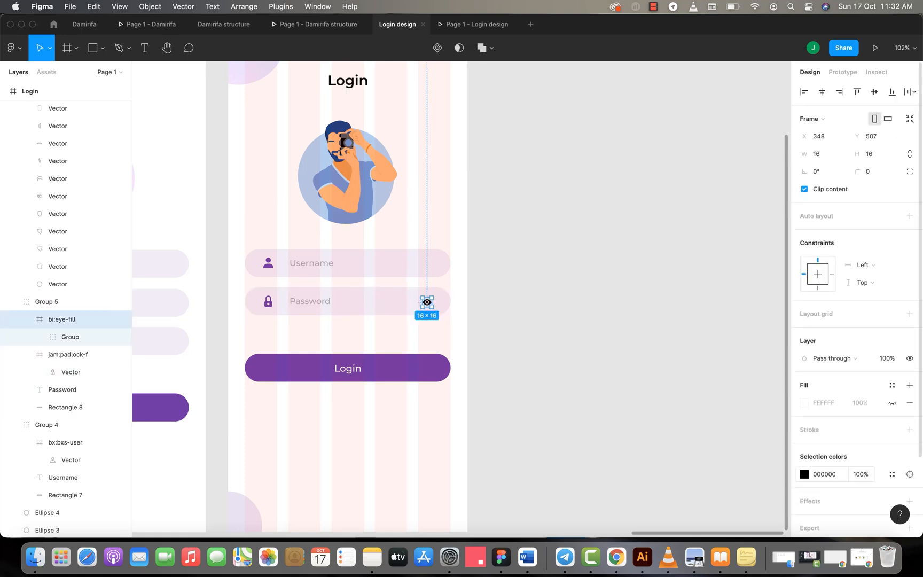
left_click(805, 474)
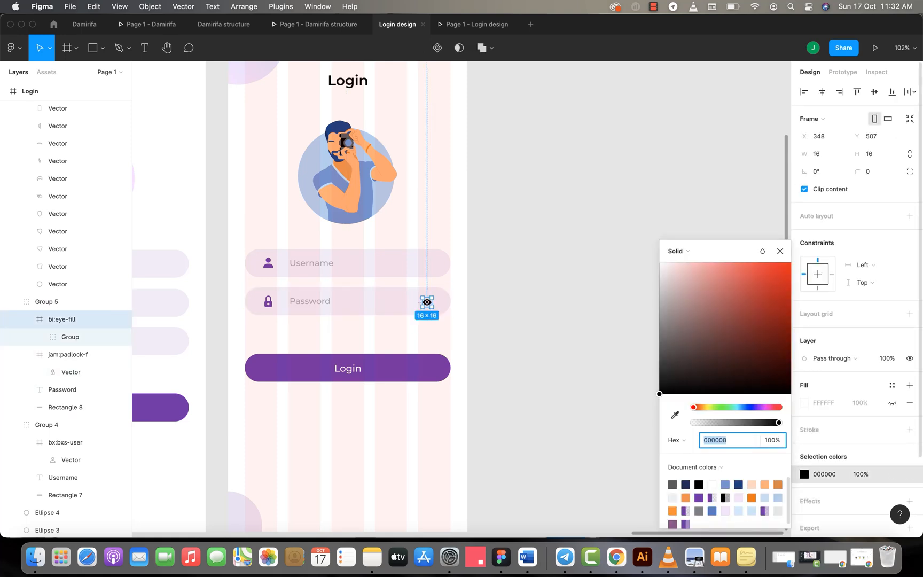
left_click(713, 498)
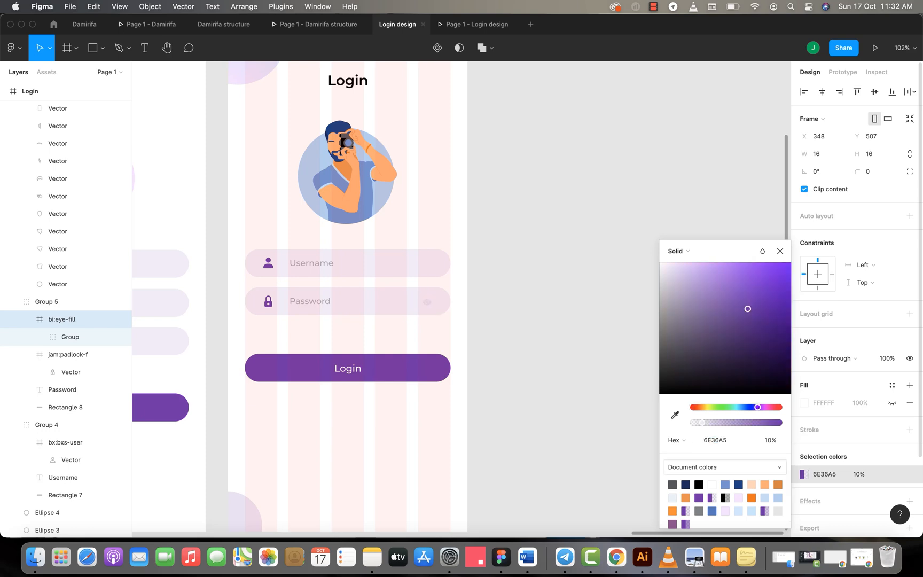
left_click_drag(701, 422, 755, 423)
left_click(770, 440)
type("69")
key("Return")
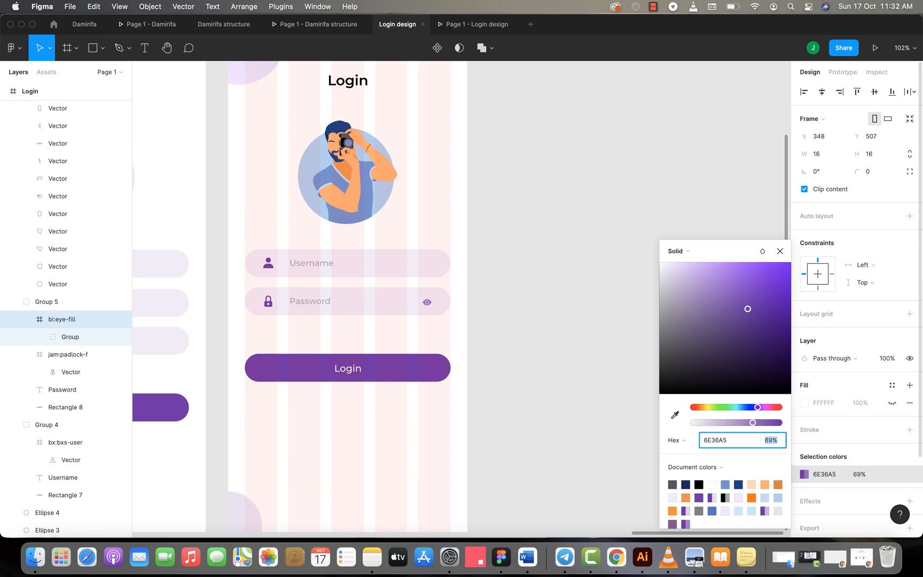
key("Up")
key("Up")
key("Down")
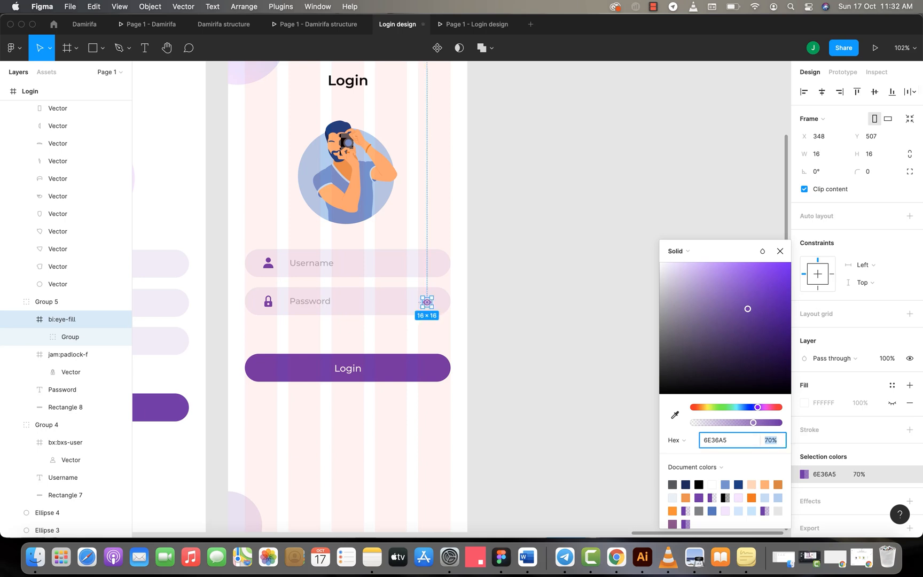
left_click(567, 321)
Step: Nudge the eye icon horizontally until it sits 30 px from the password field's right edge, at X 352
double_click(427, 302)
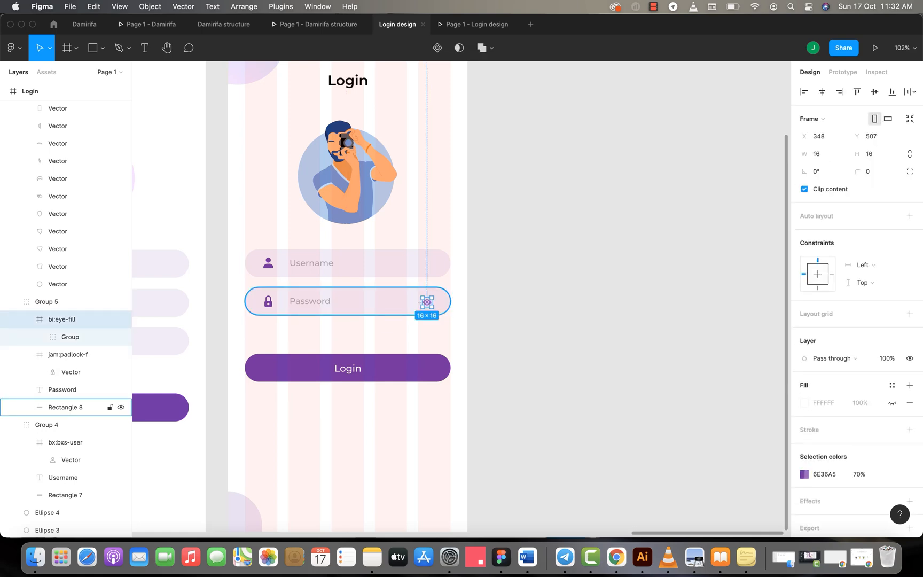
key("alt")
key("alt")
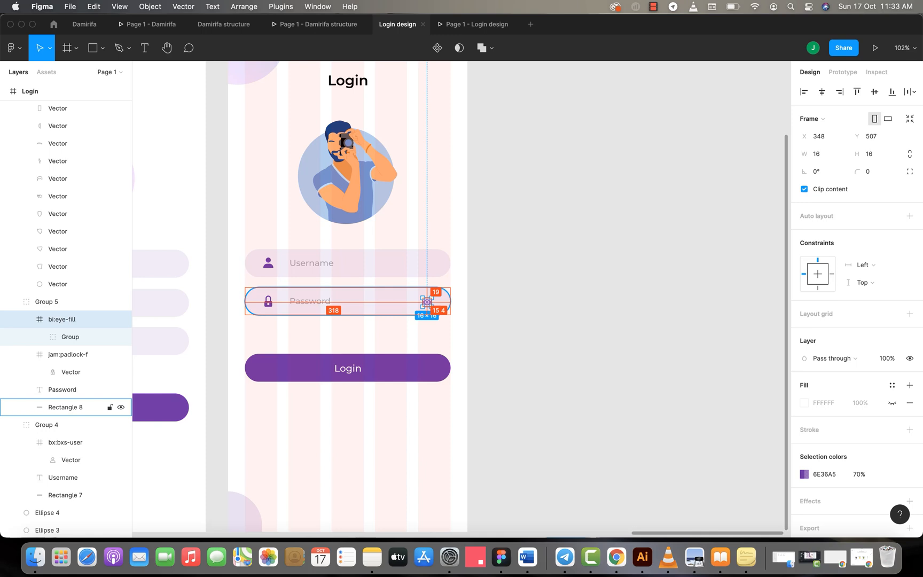
key("Right")
key("Right")
key("Right")
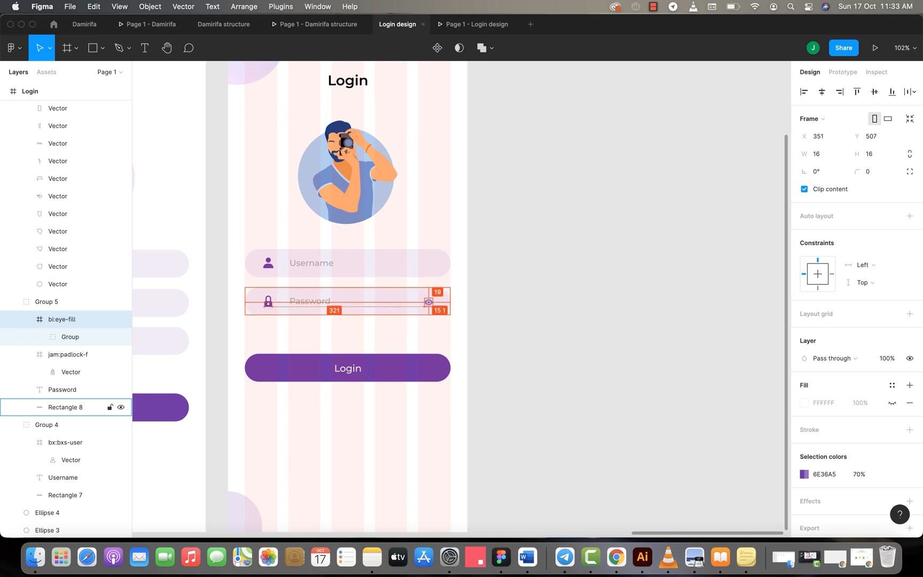
key("Right")
key("Right")
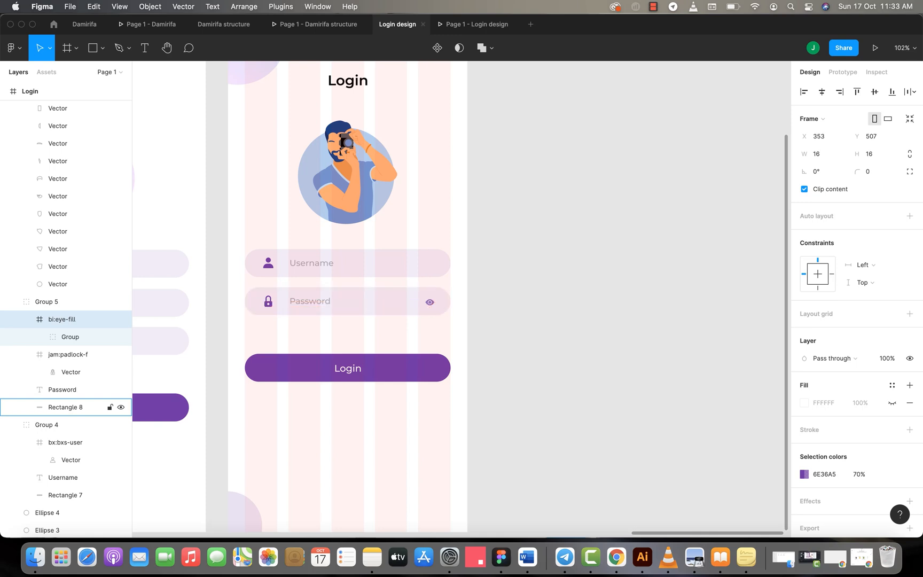
scroll(399, 294, "up", 10)
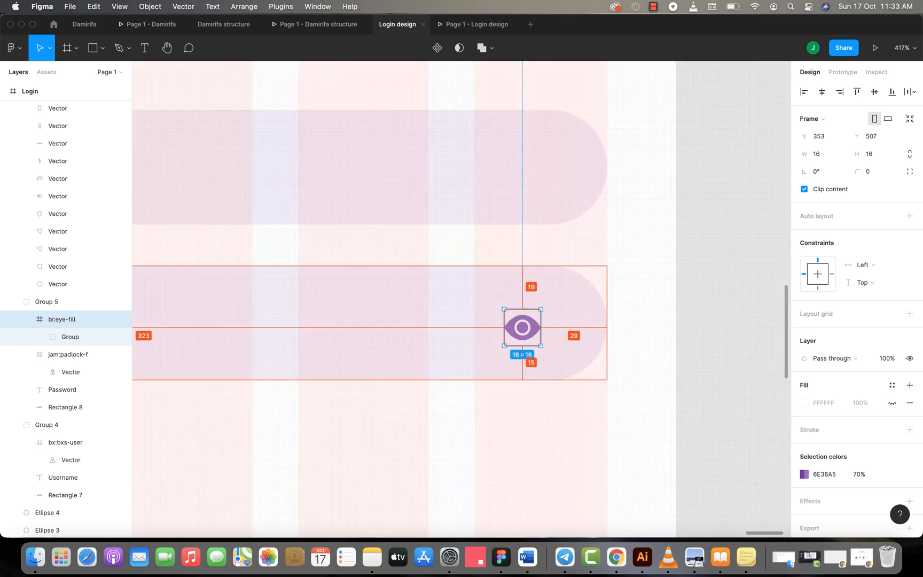
key("Right")
key("Left")
key("Left")
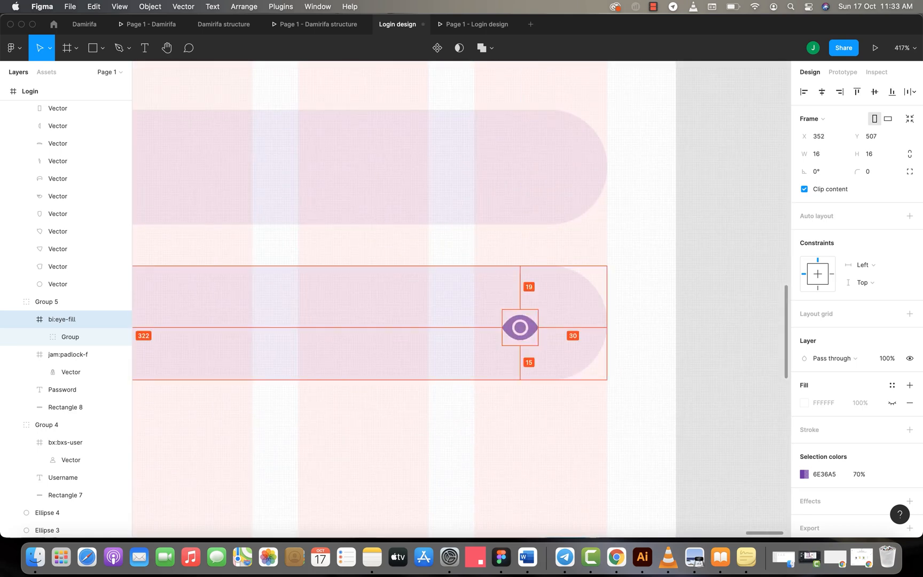
Step: Present the prototype and step through the Welcome, Register and Login screens to review them
left_click(875, 48)
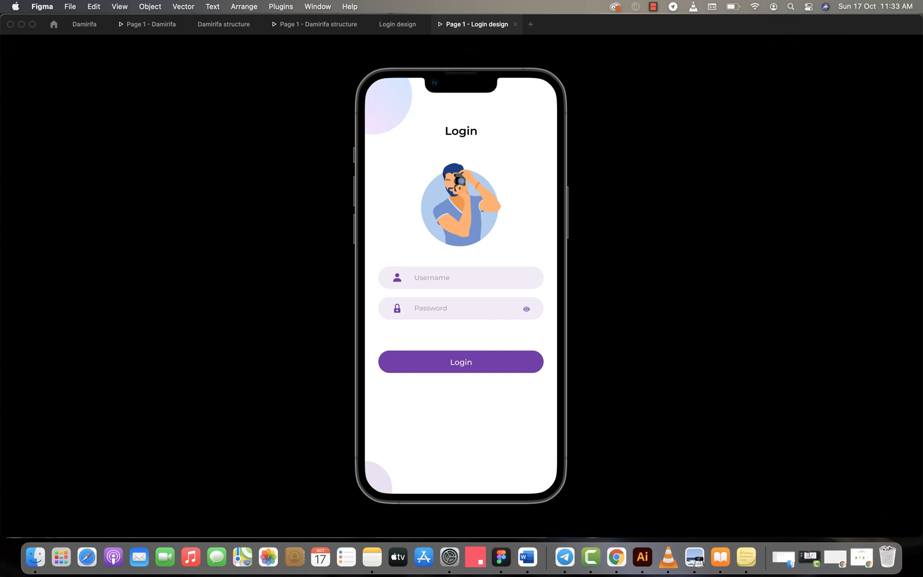
key("Left")
key("Left")
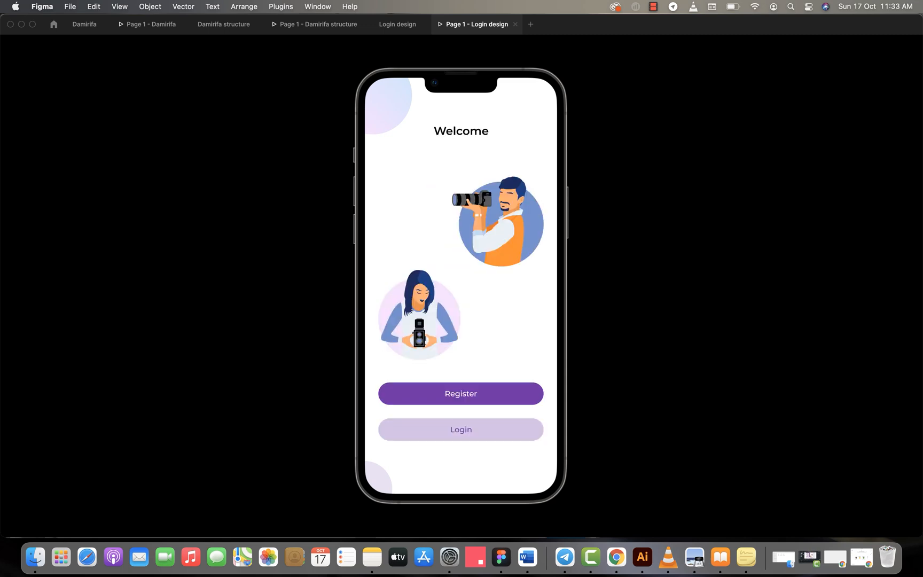
key("Right")
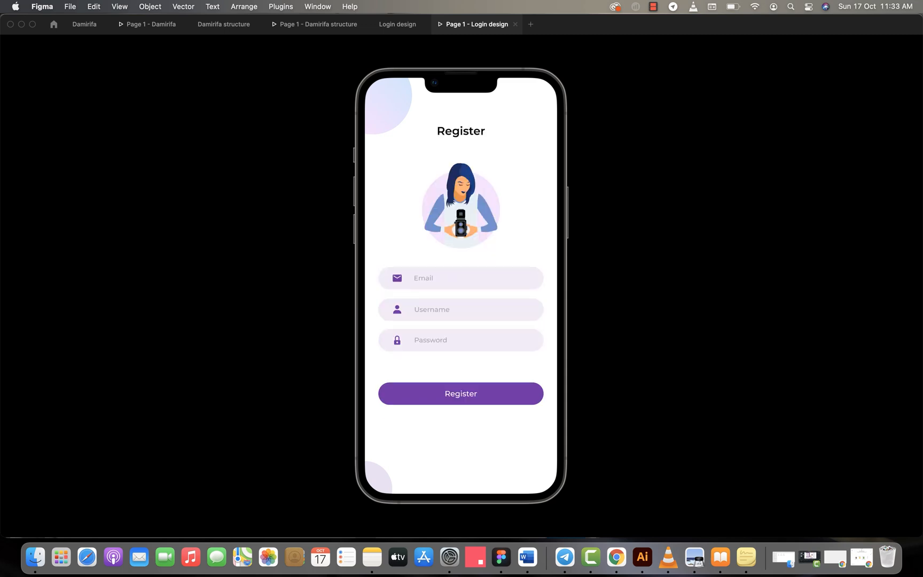
key("Right")
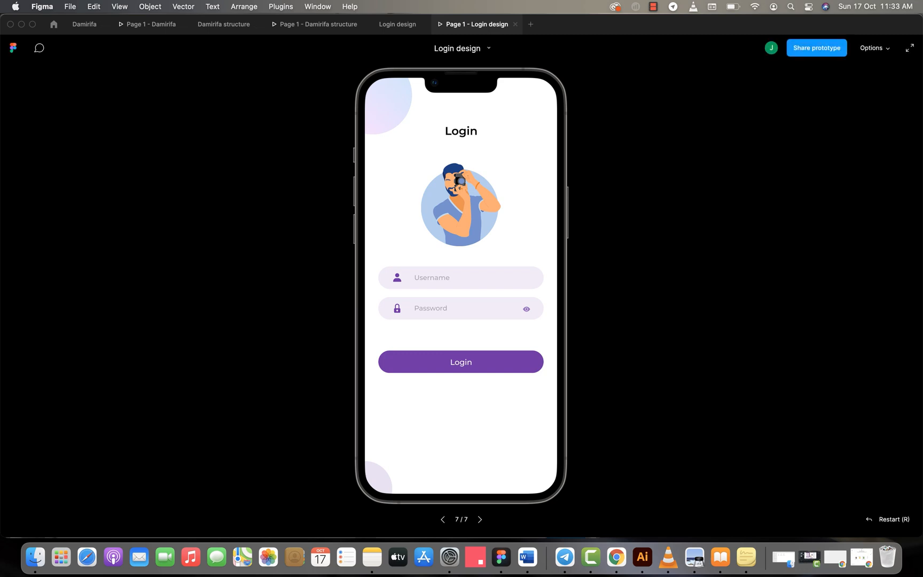
left_click(653, 7)
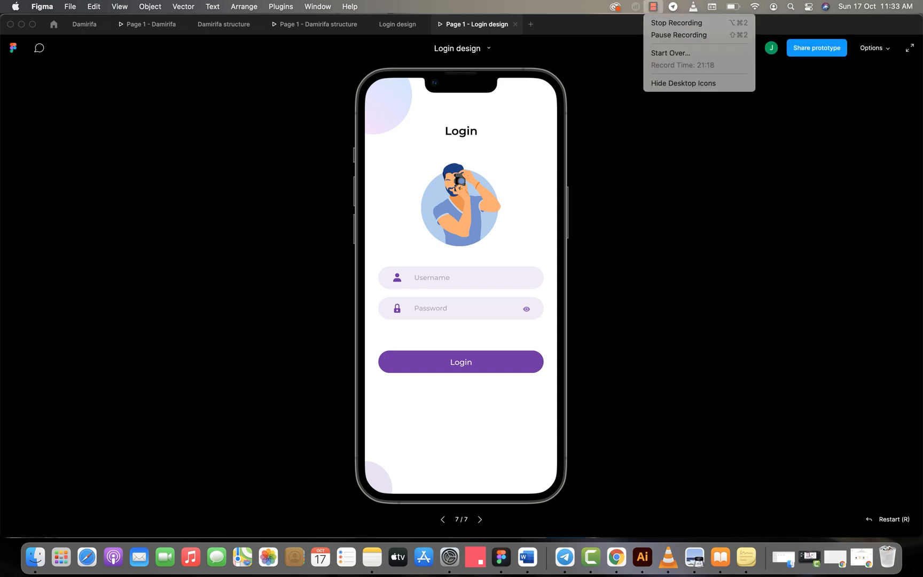